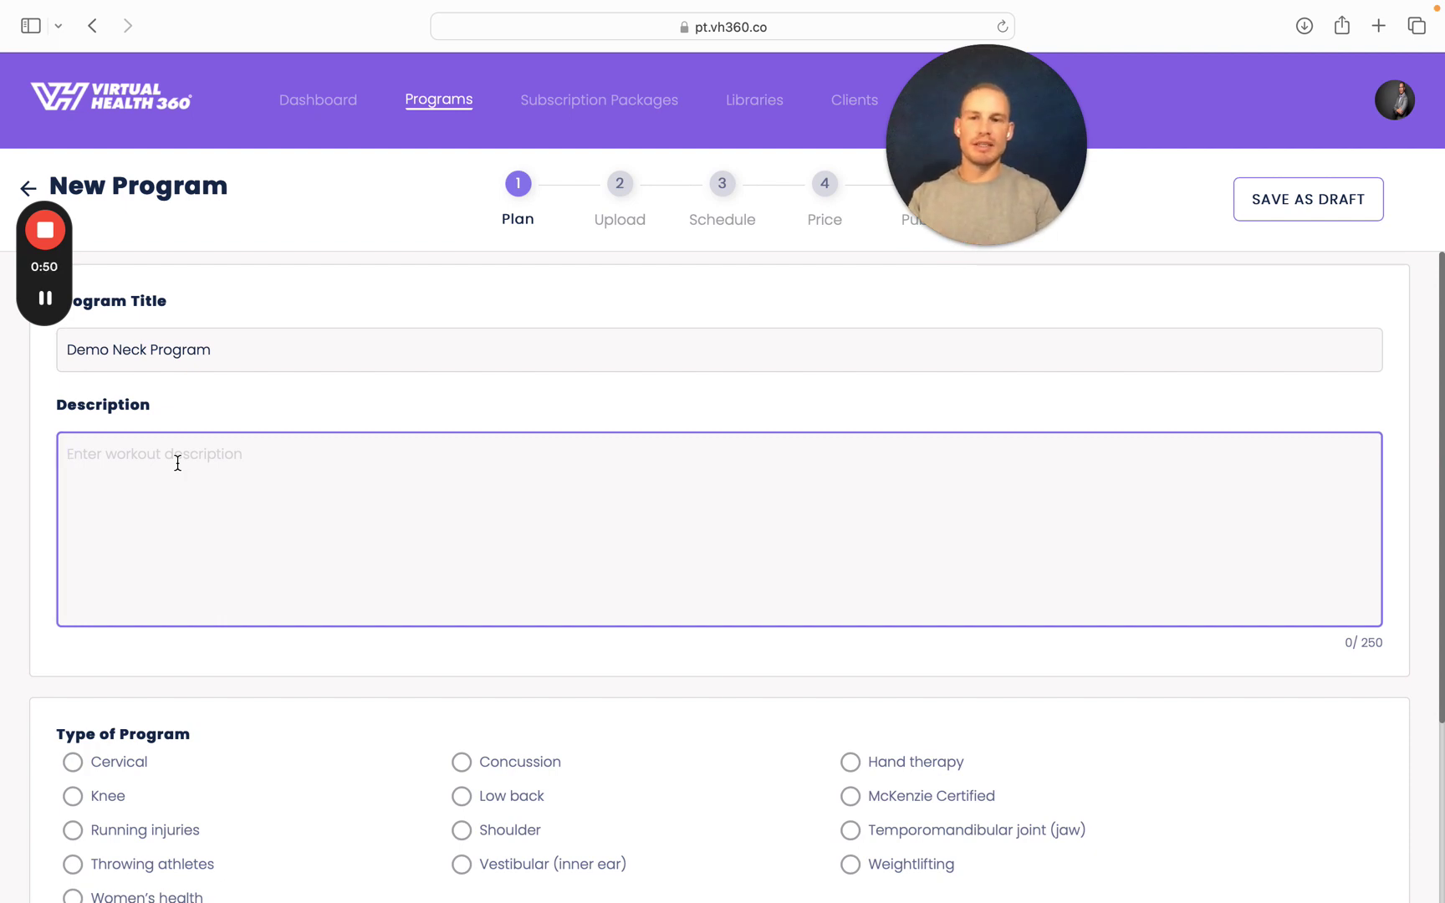
# - Enter the program description "Starting off with decreasing pain and improving movement"
pyautogui.write('Star')
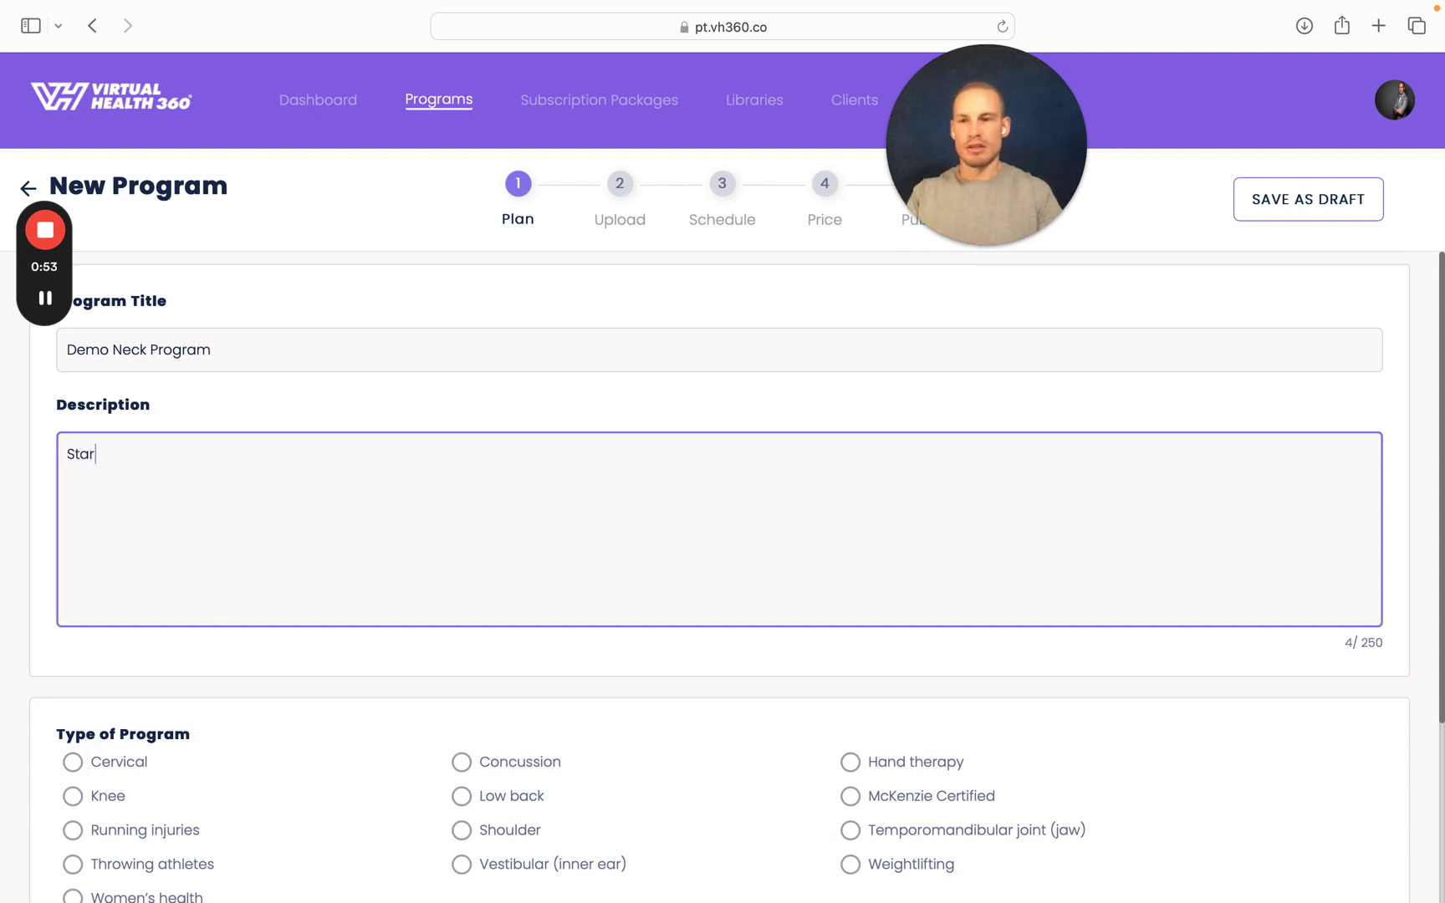
pyautogui.write('ting off ')
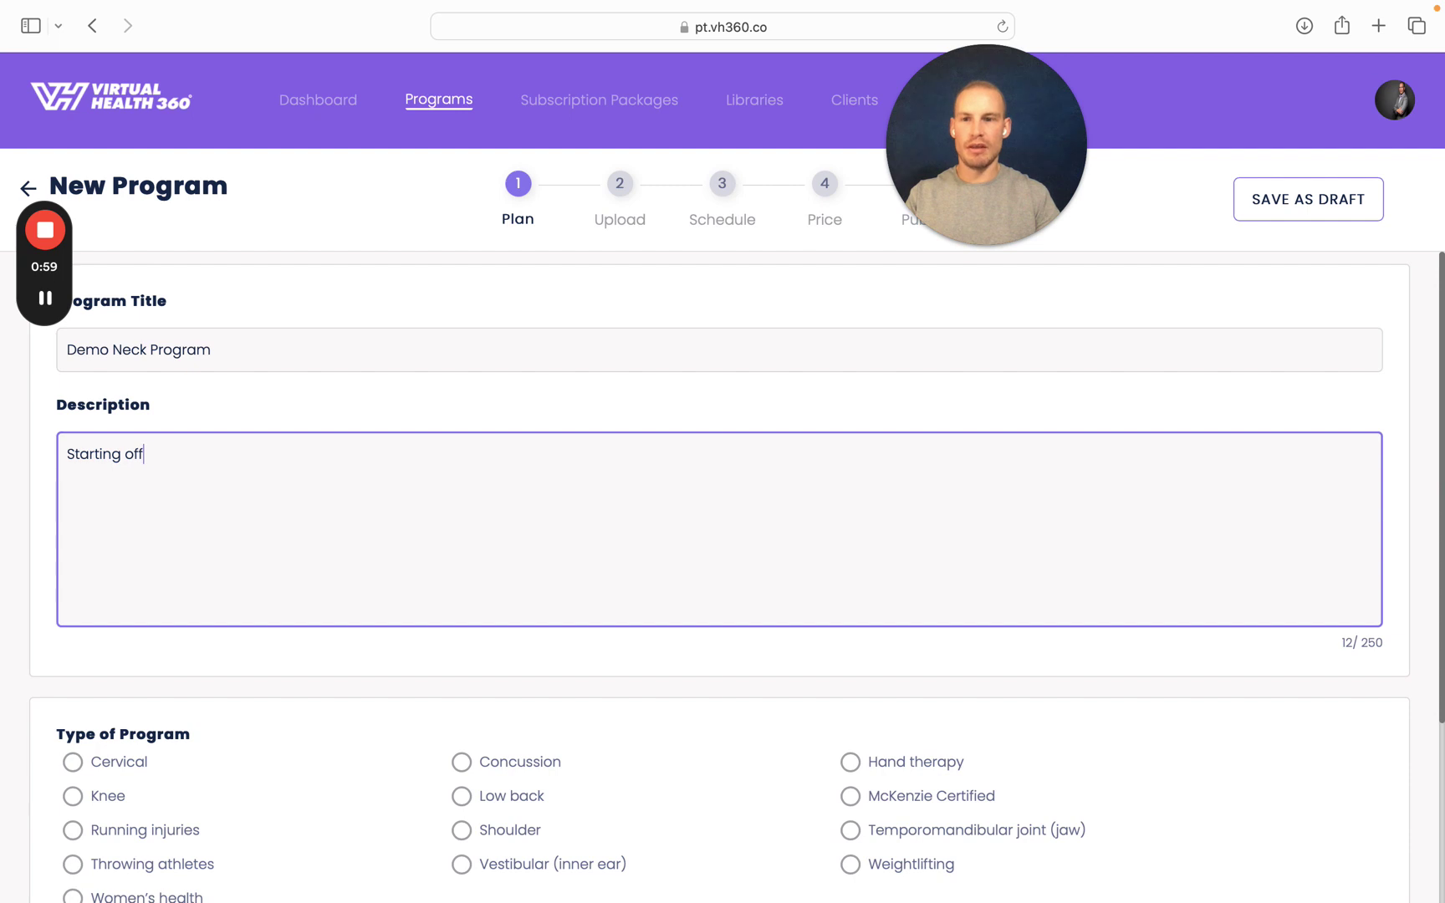
pyautogui.write(' with pain')
pyautogui.press('BackSpace')
pyautogui.press('BackSpace')
pyautogui.press('BackSpace')
pyautogui.press('BackSpace')
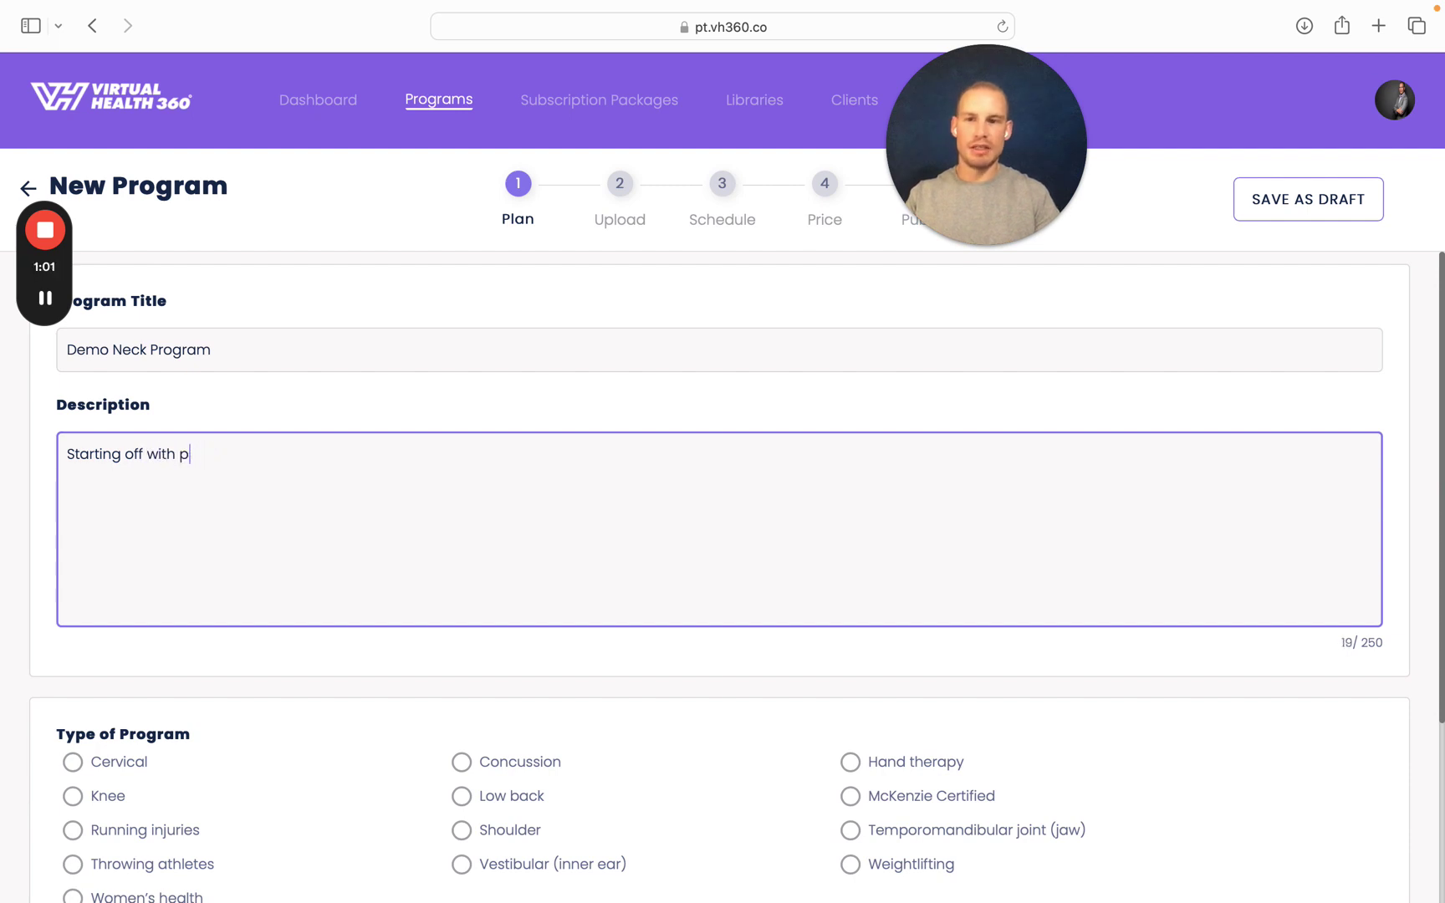
pyautogui.write('decrea')
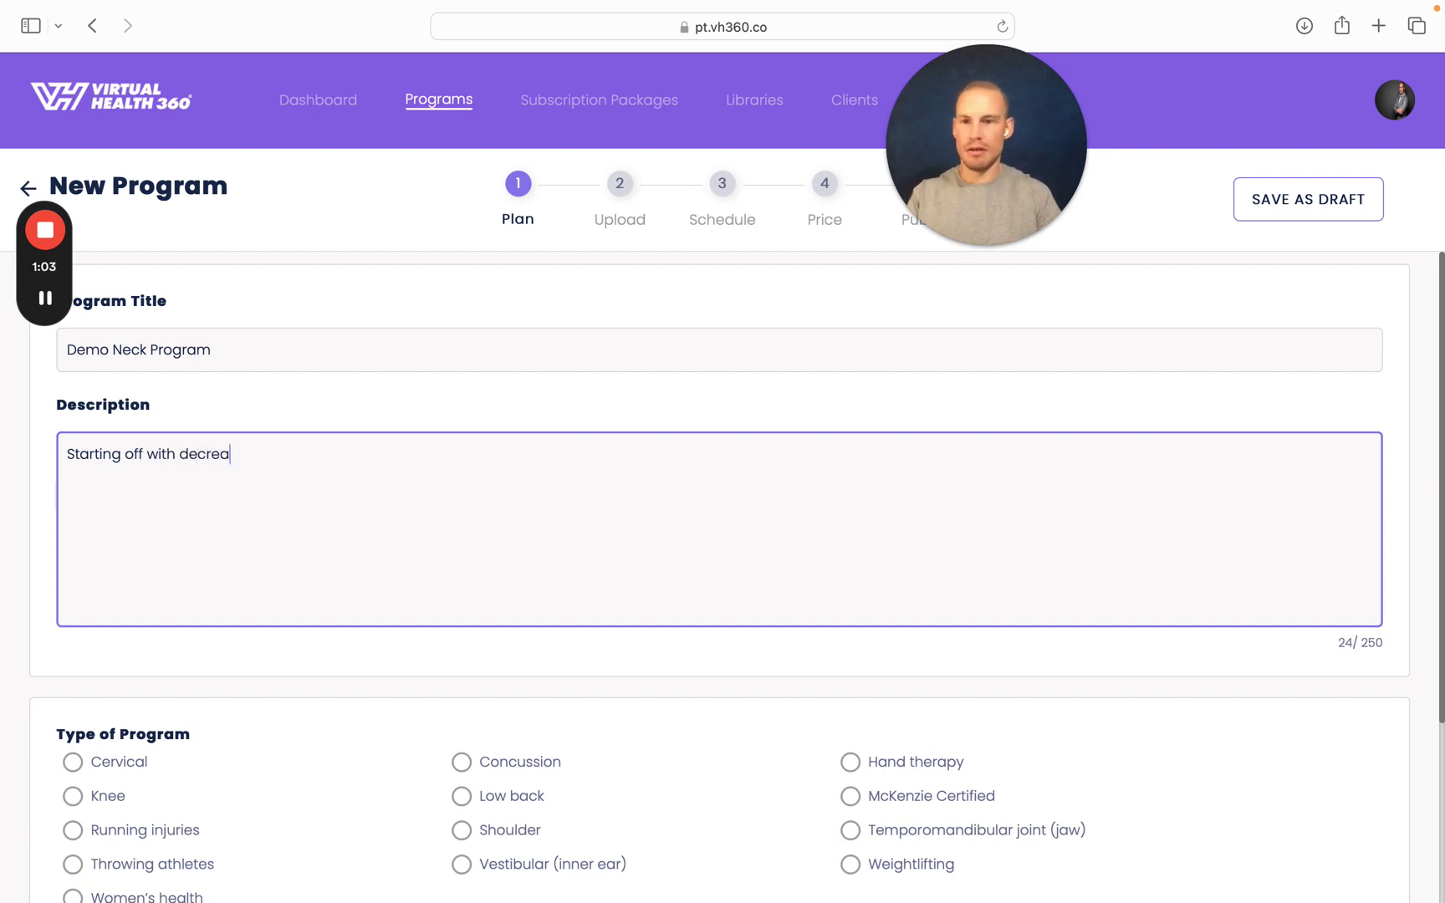
pyautogui.write('sing pain and improv')
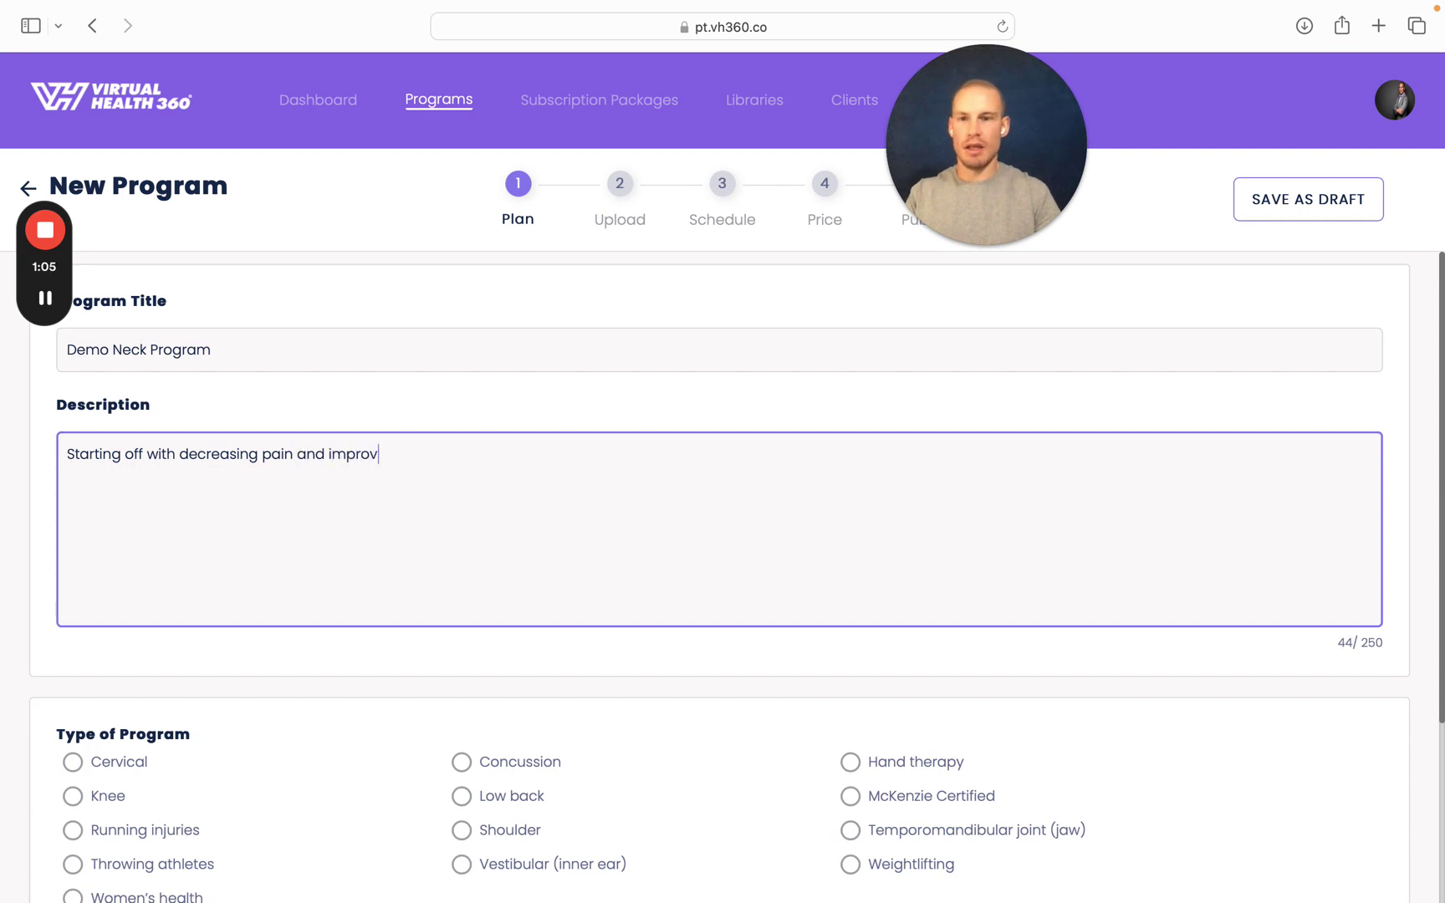
pyautogui.write('ing movement')
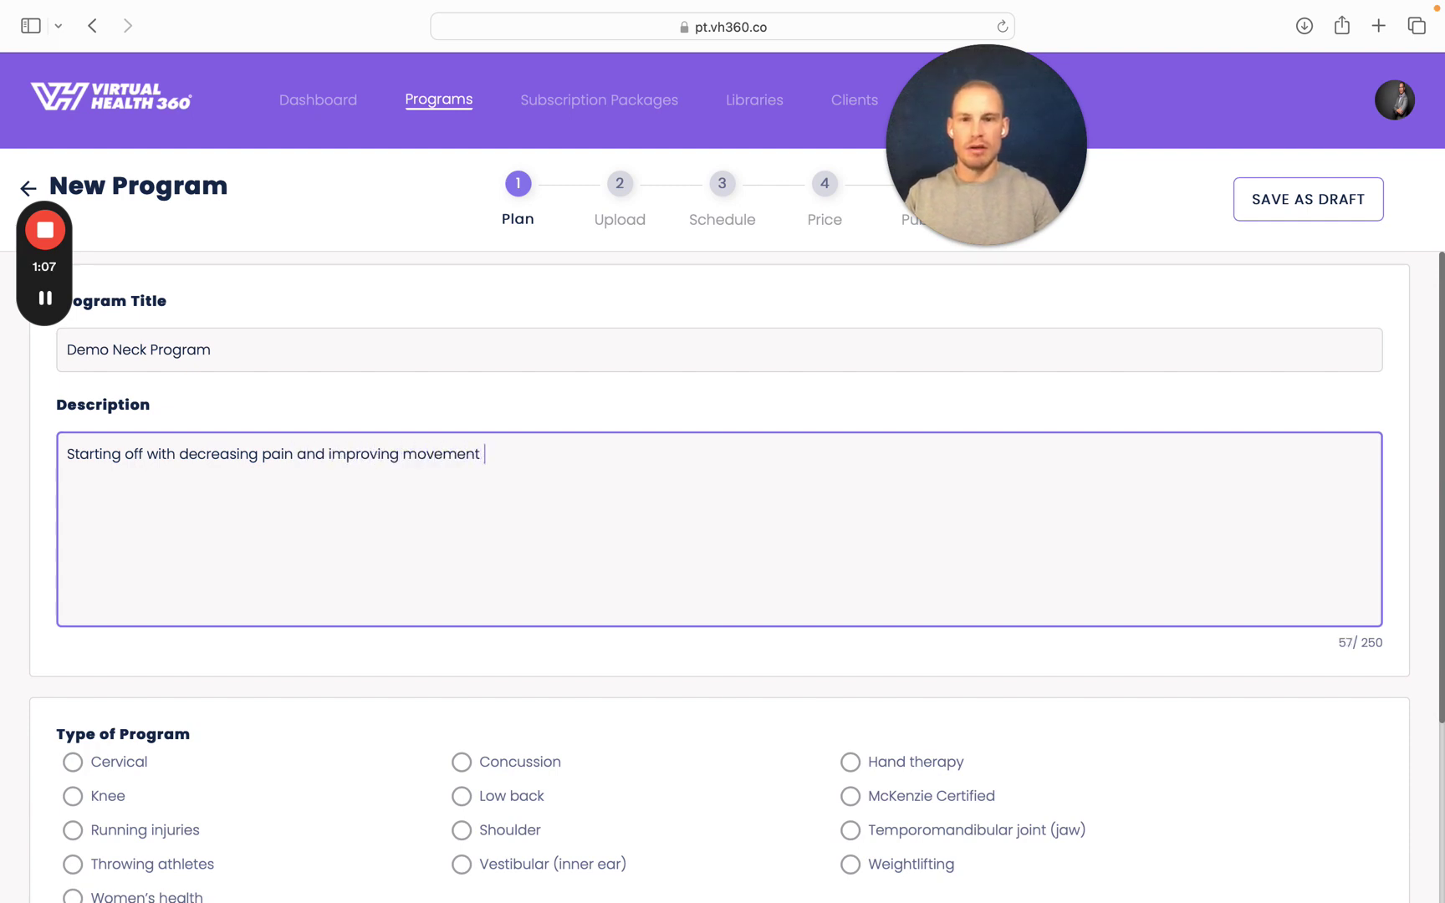
# - Set the type of program to Cervical and the type of expertise to Beginner
pyautogui.scroll(-3, 283, 703)
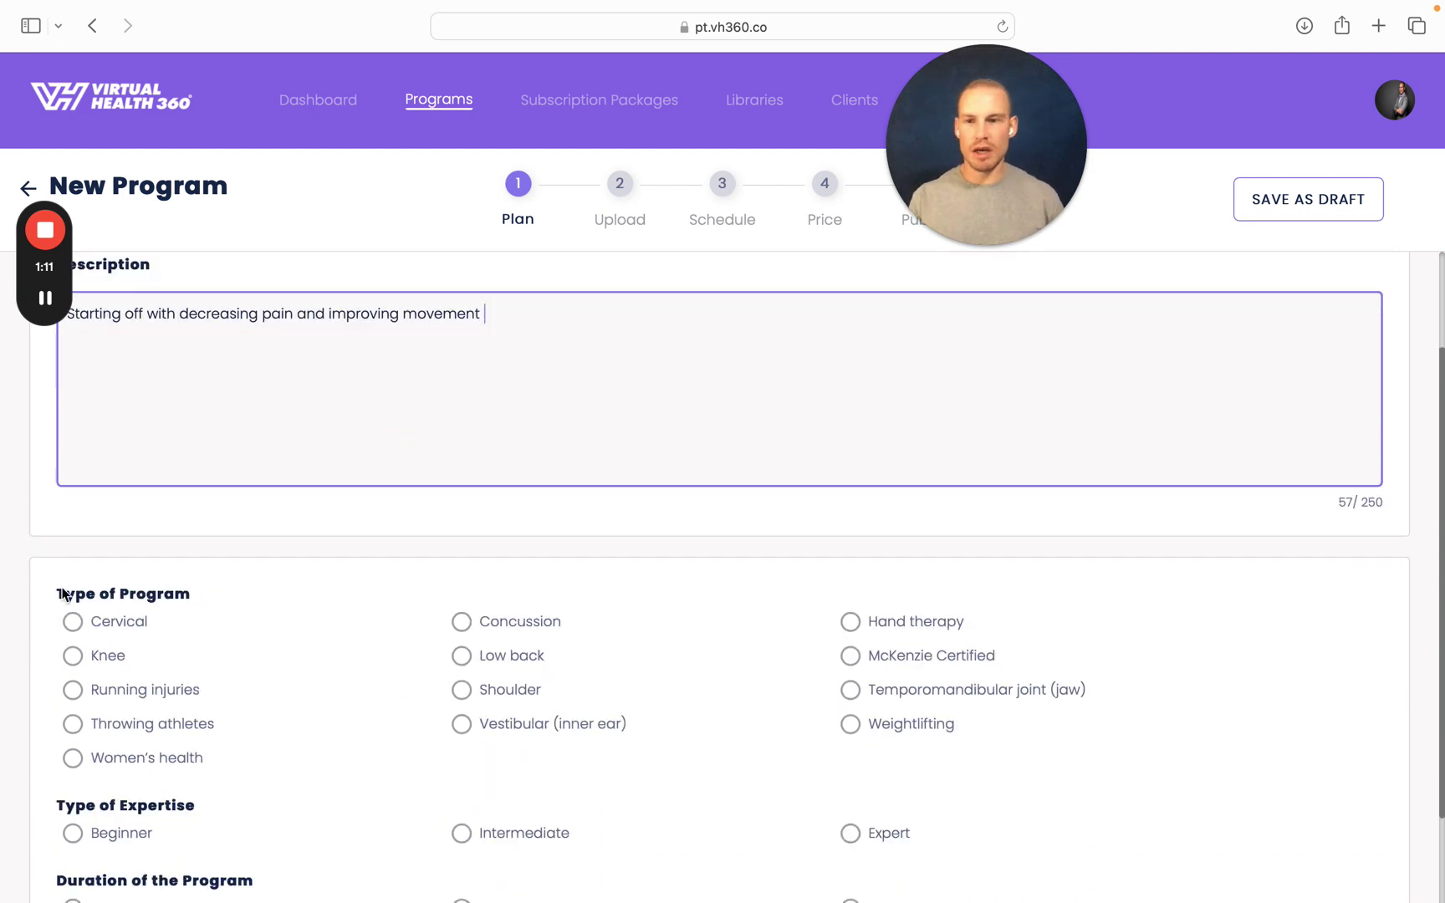
pyautogui.click(73, 622)
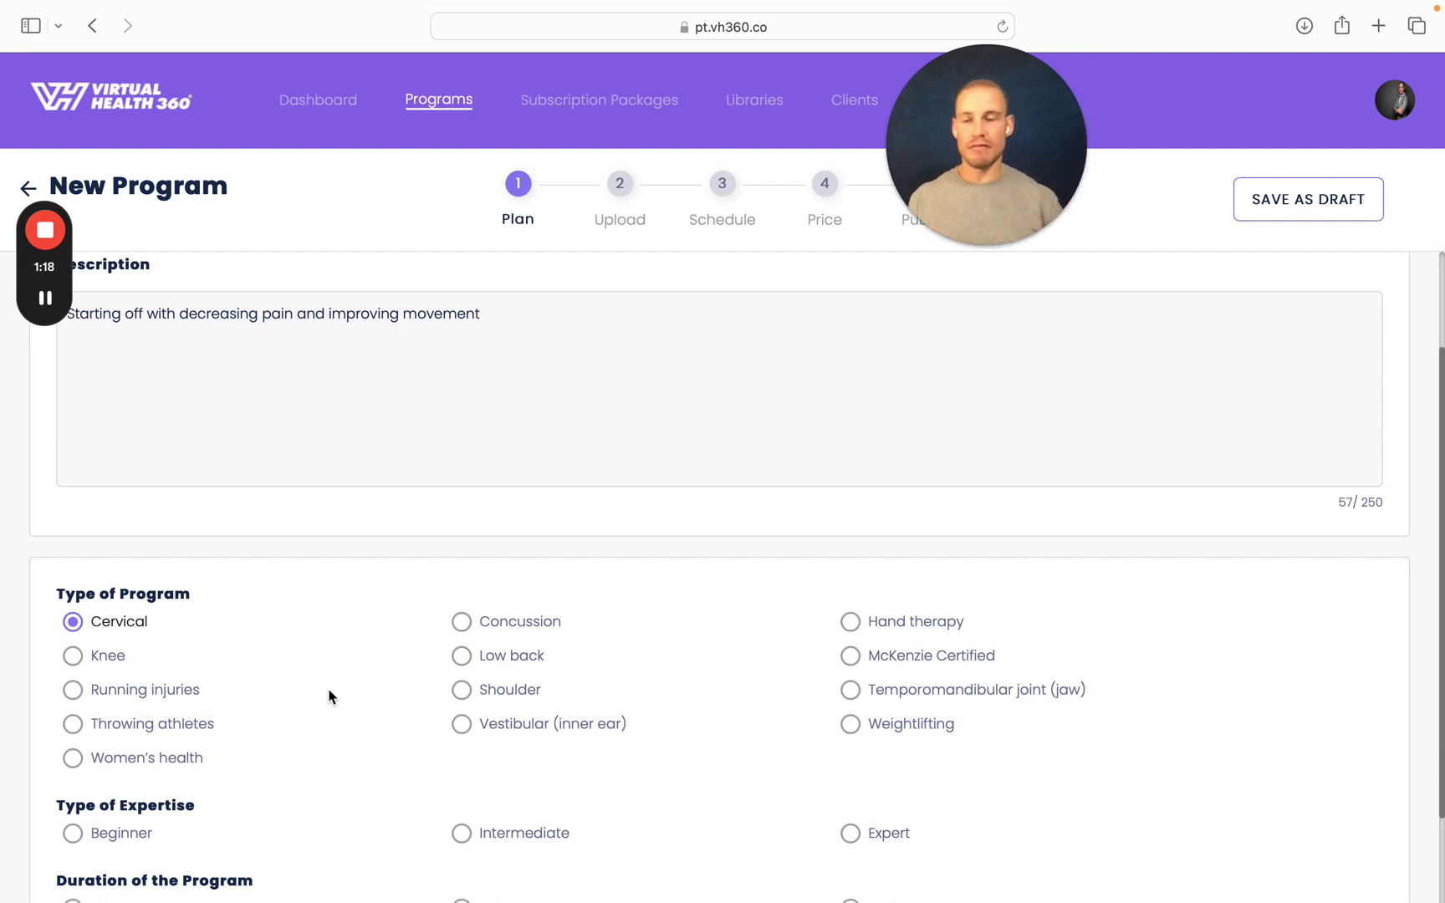
pyautogui.scroll(-1, 299, 662)
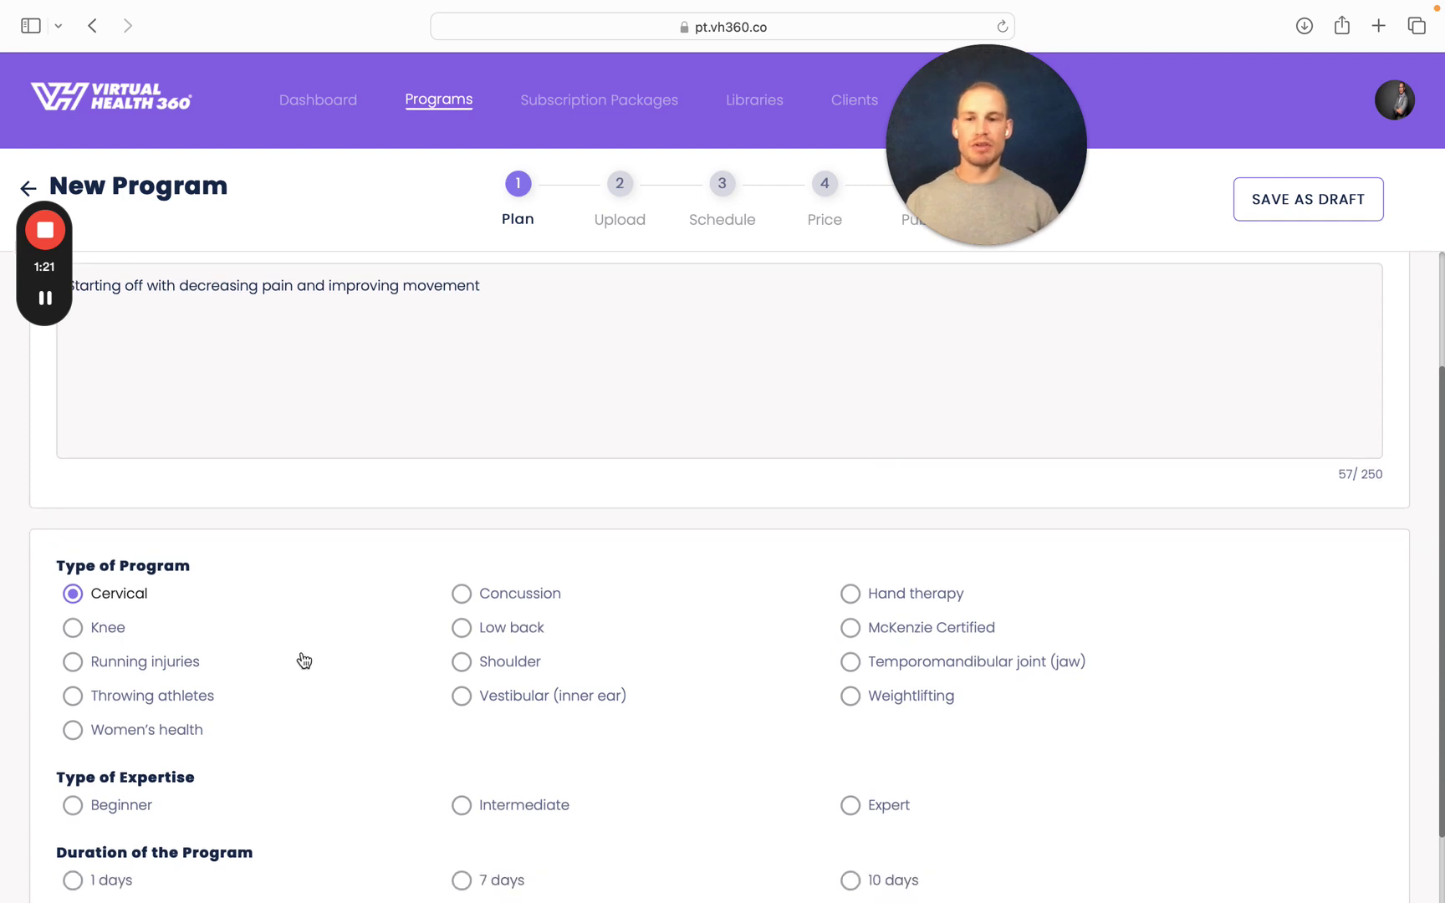
pyautogui.scroll(-3, 381, 688)
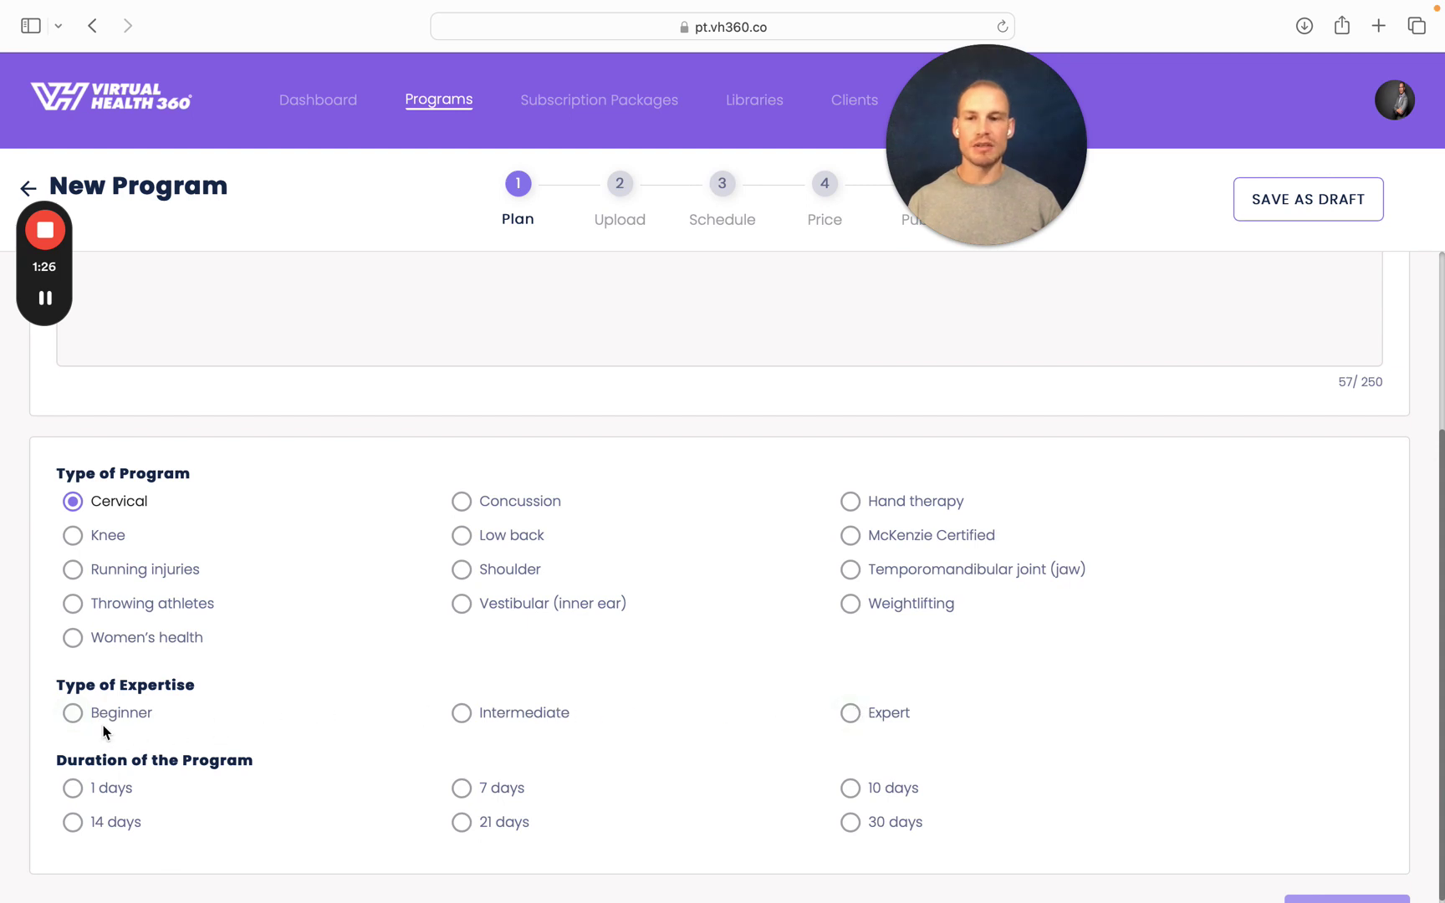
pyautogui.click(73, 714)
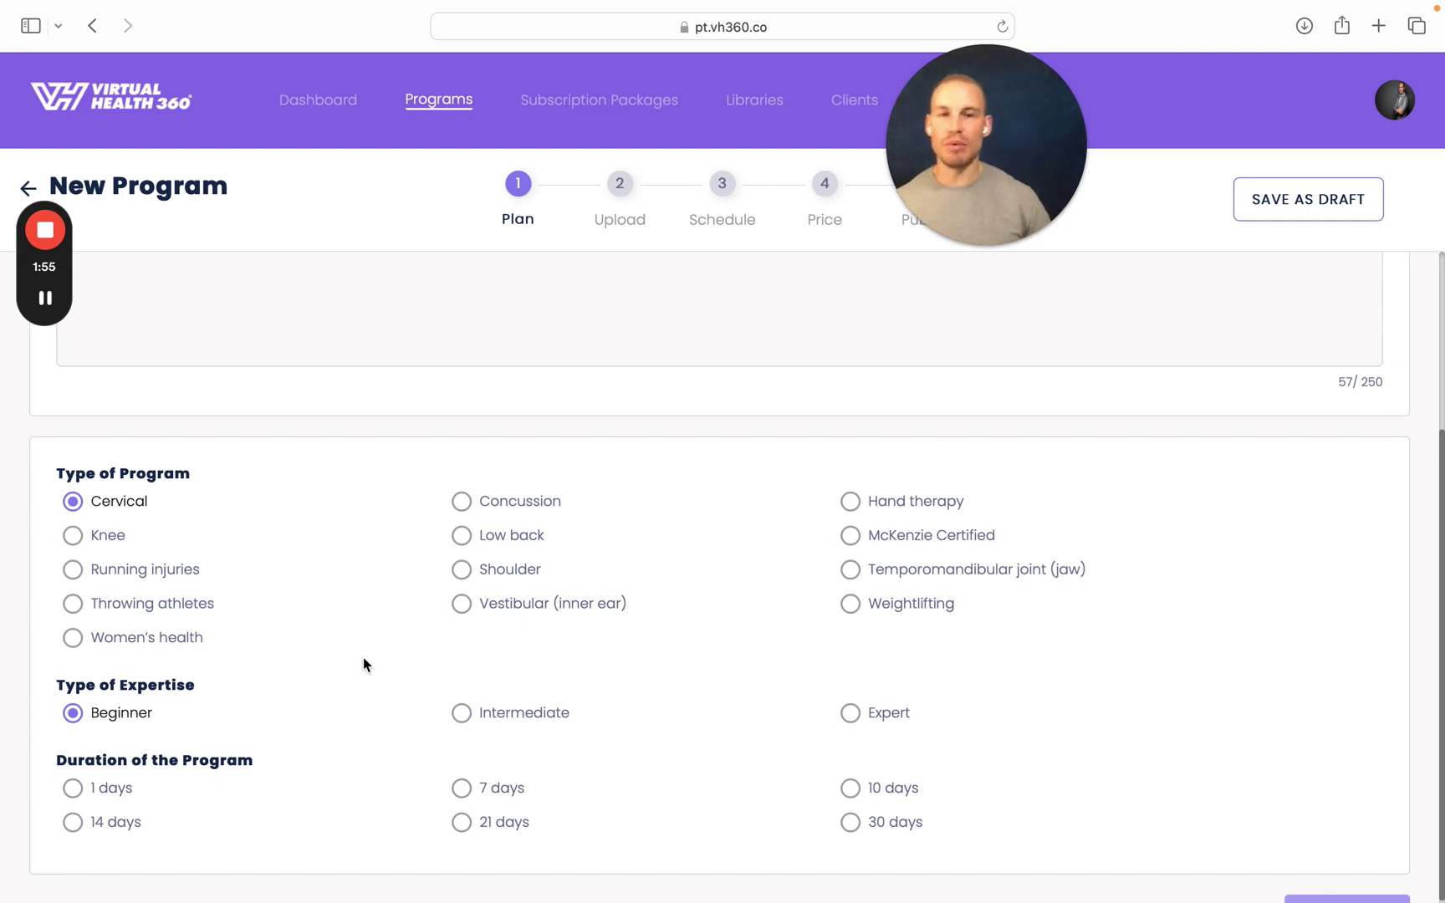
# - Set the duration of the program to 7 days and continue to the Upload stage
pyautogui.scroll(-2, 364, 659)
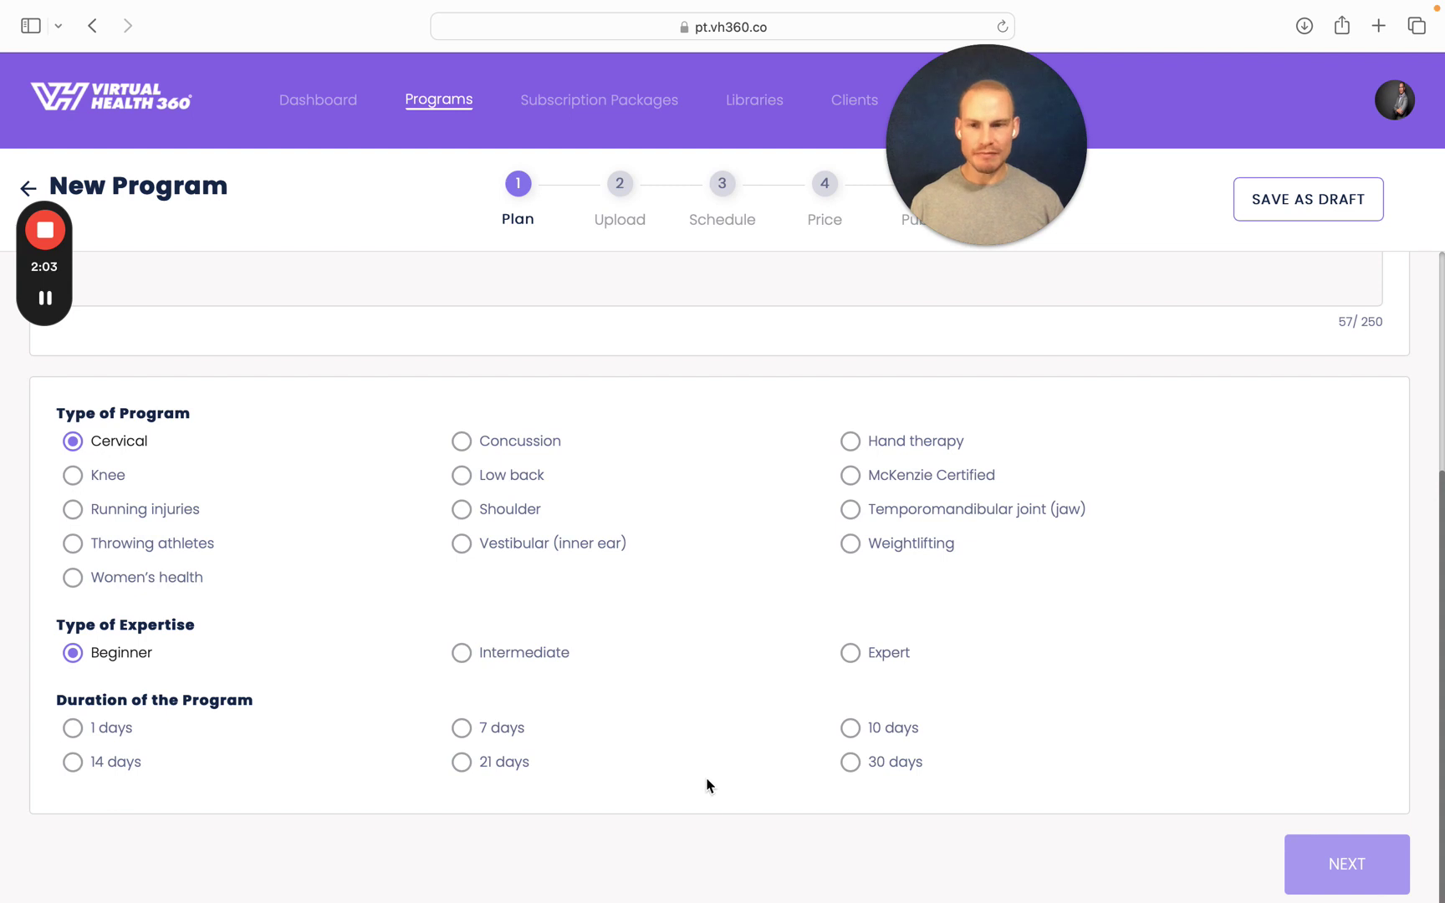
pyautogui.click(850, 764)
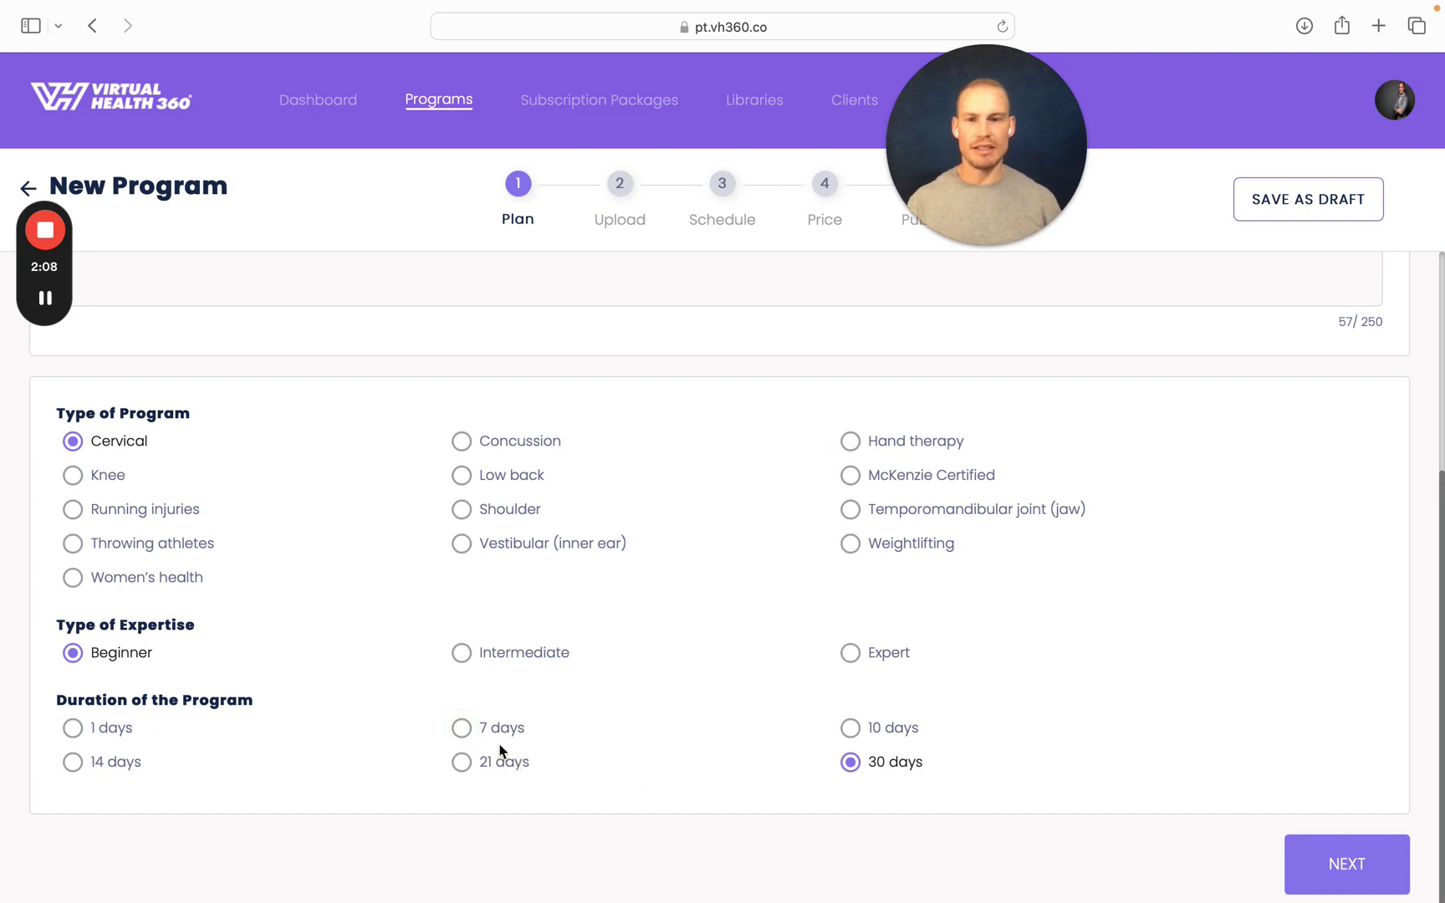
pyautogui.click(461, 733)
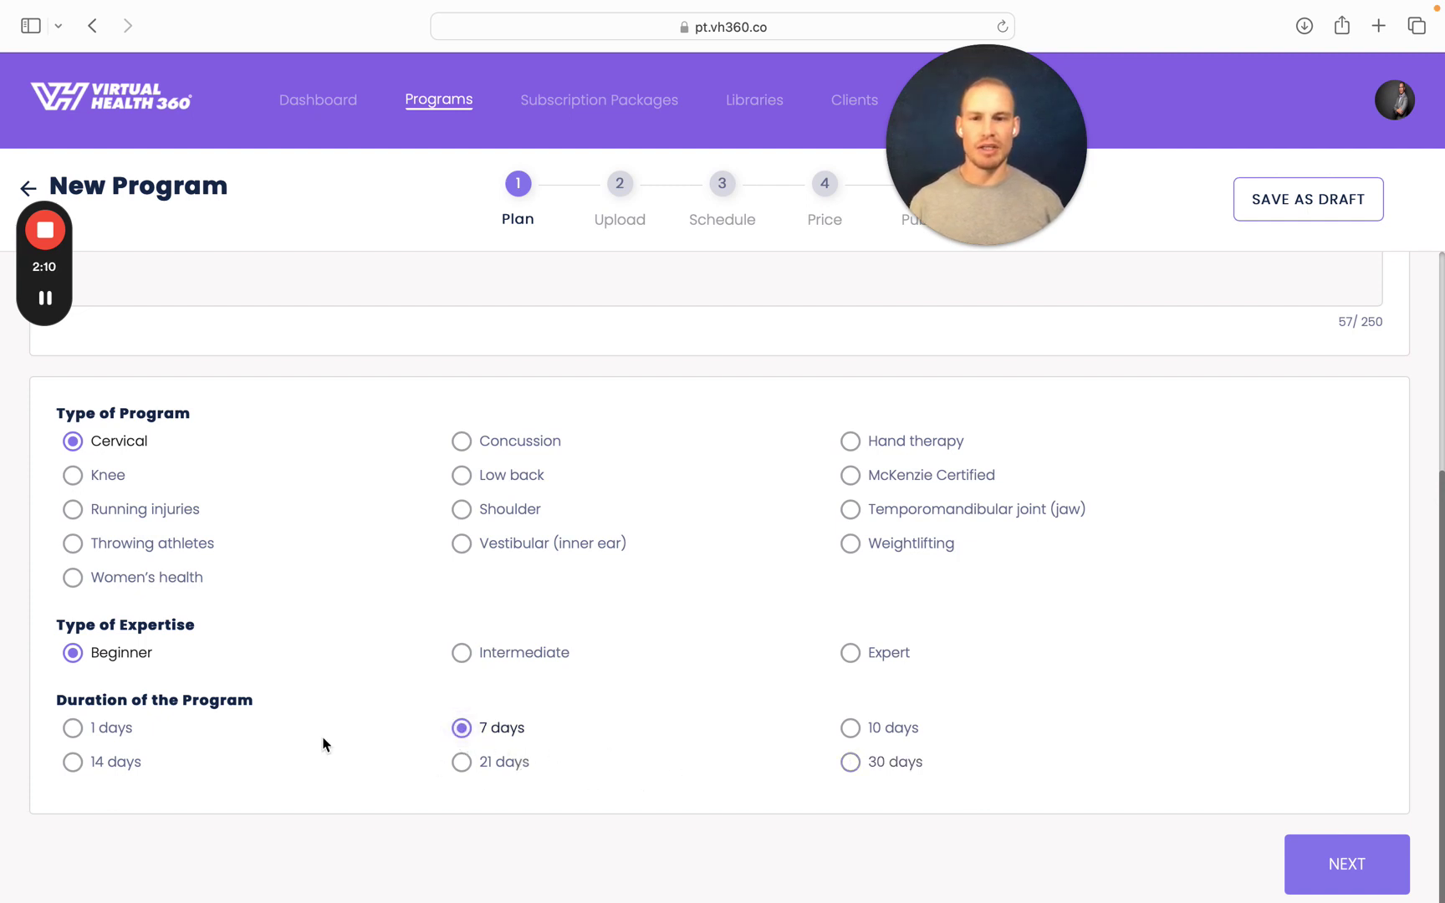
pyautogui.click(73, 730)
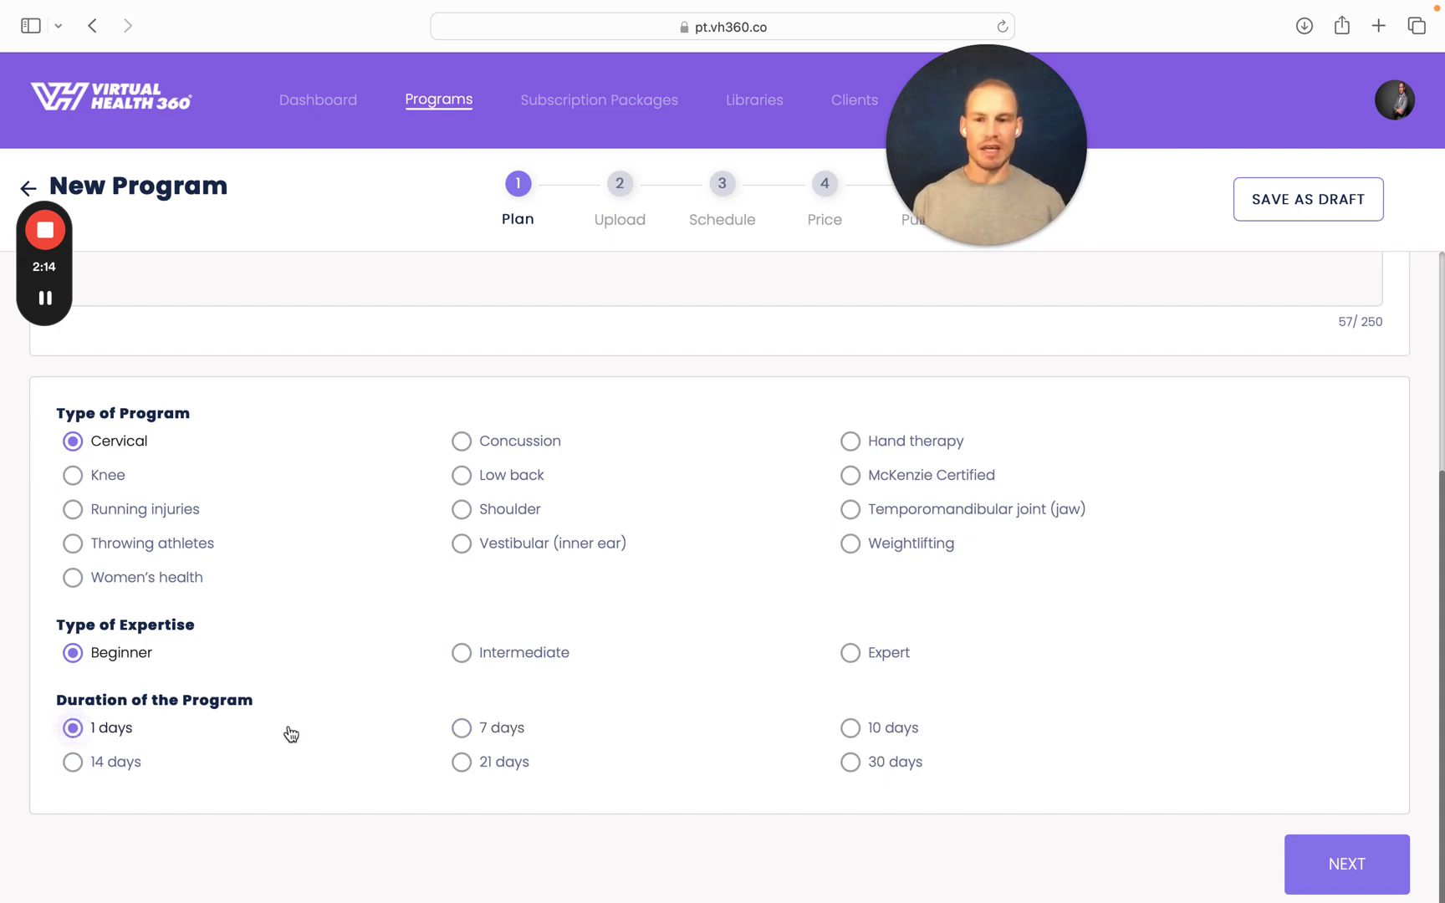
pyautogui.click(461, 729)
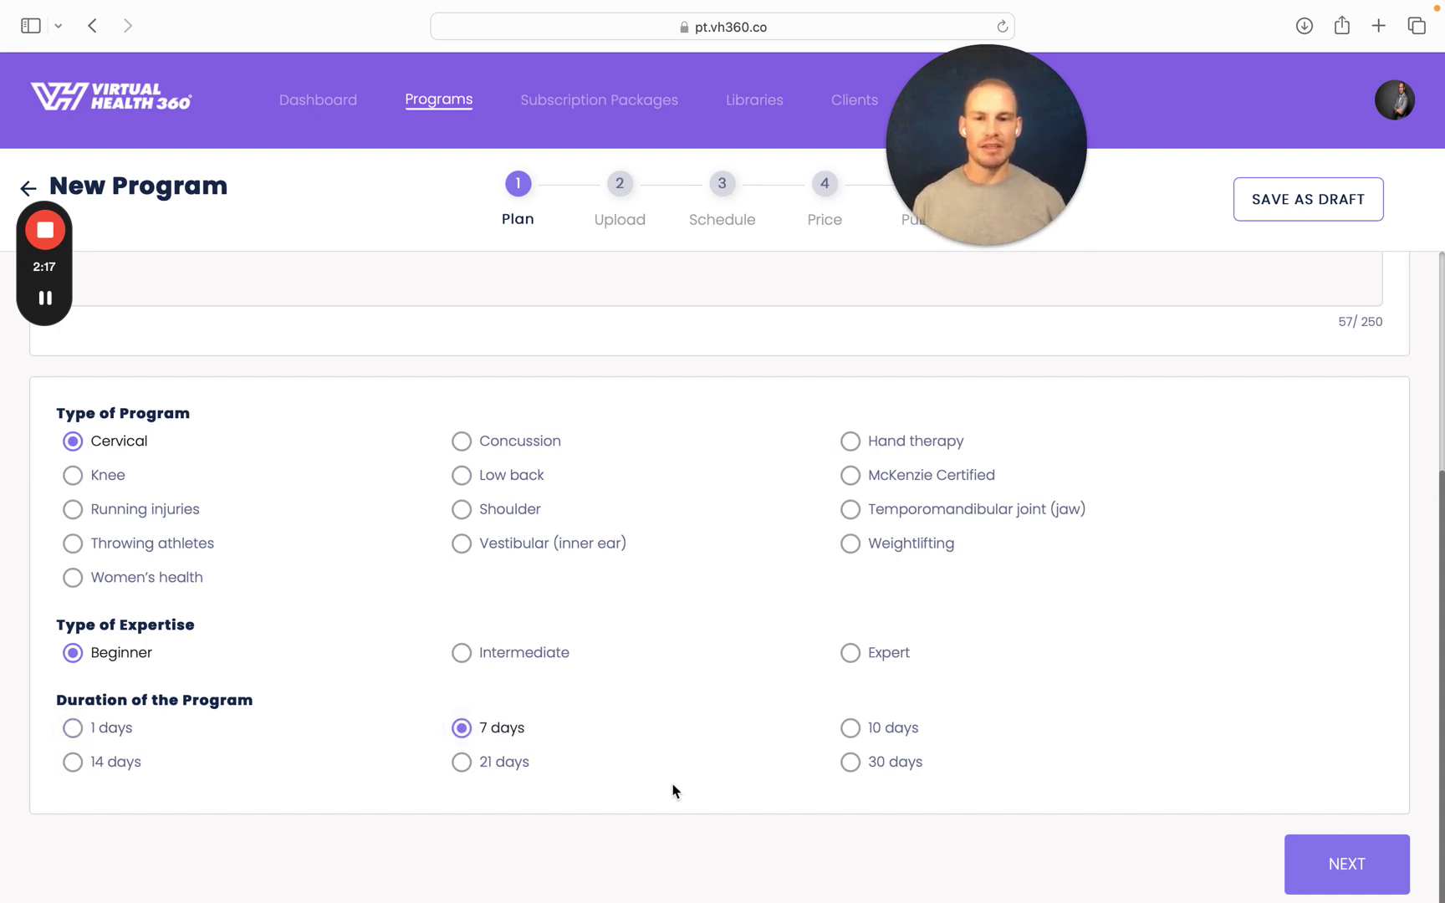
pyautogui.click(1338, 866)
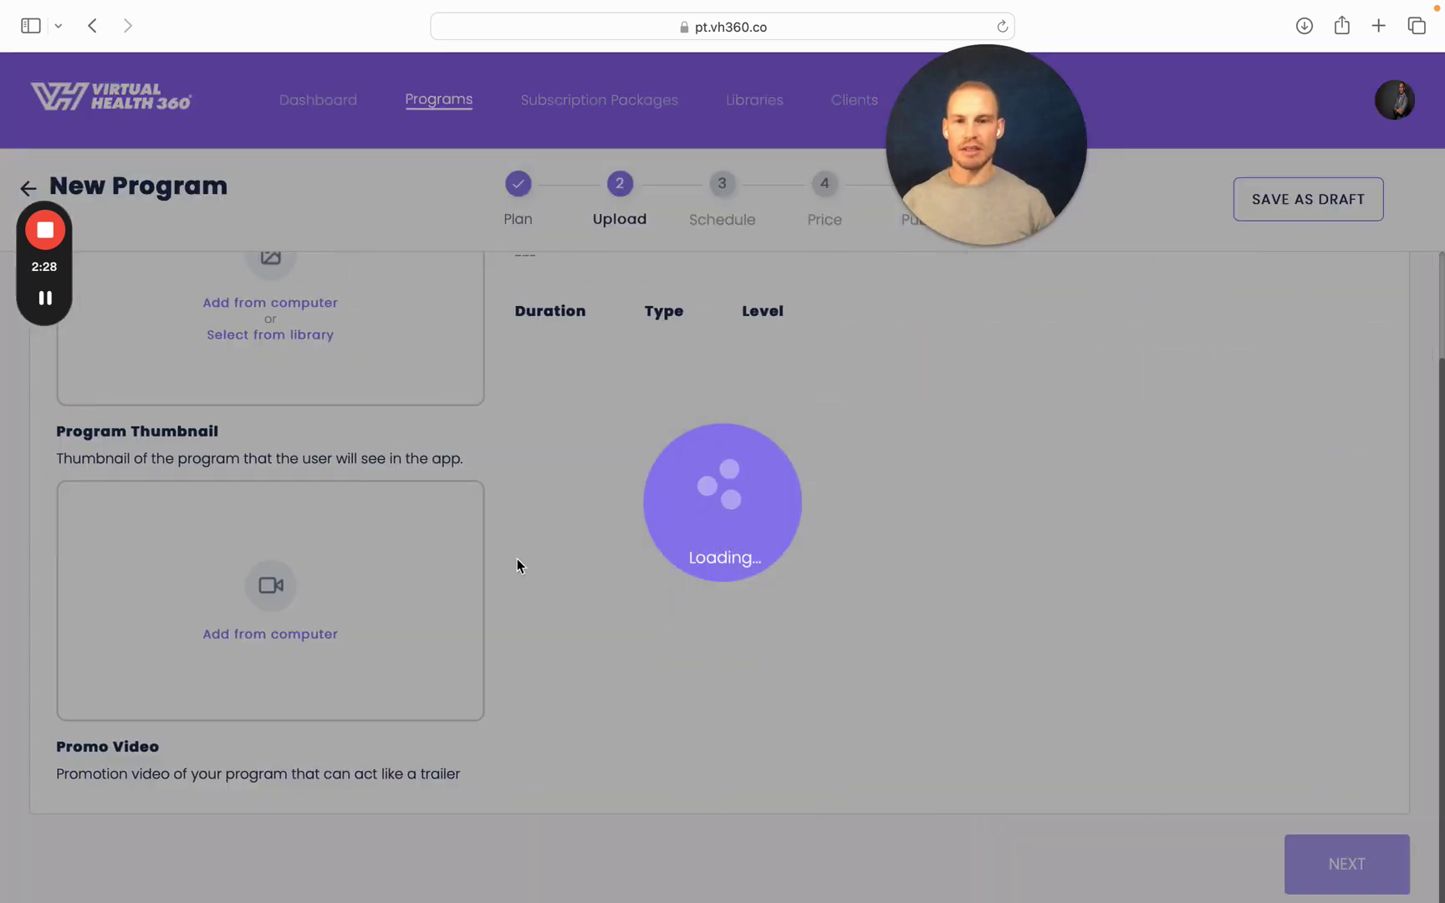
# - Set the program thumbnail to Be Strong Fitness Coaching.png from the image library
pyautogui.scroll(3, 517, 565)
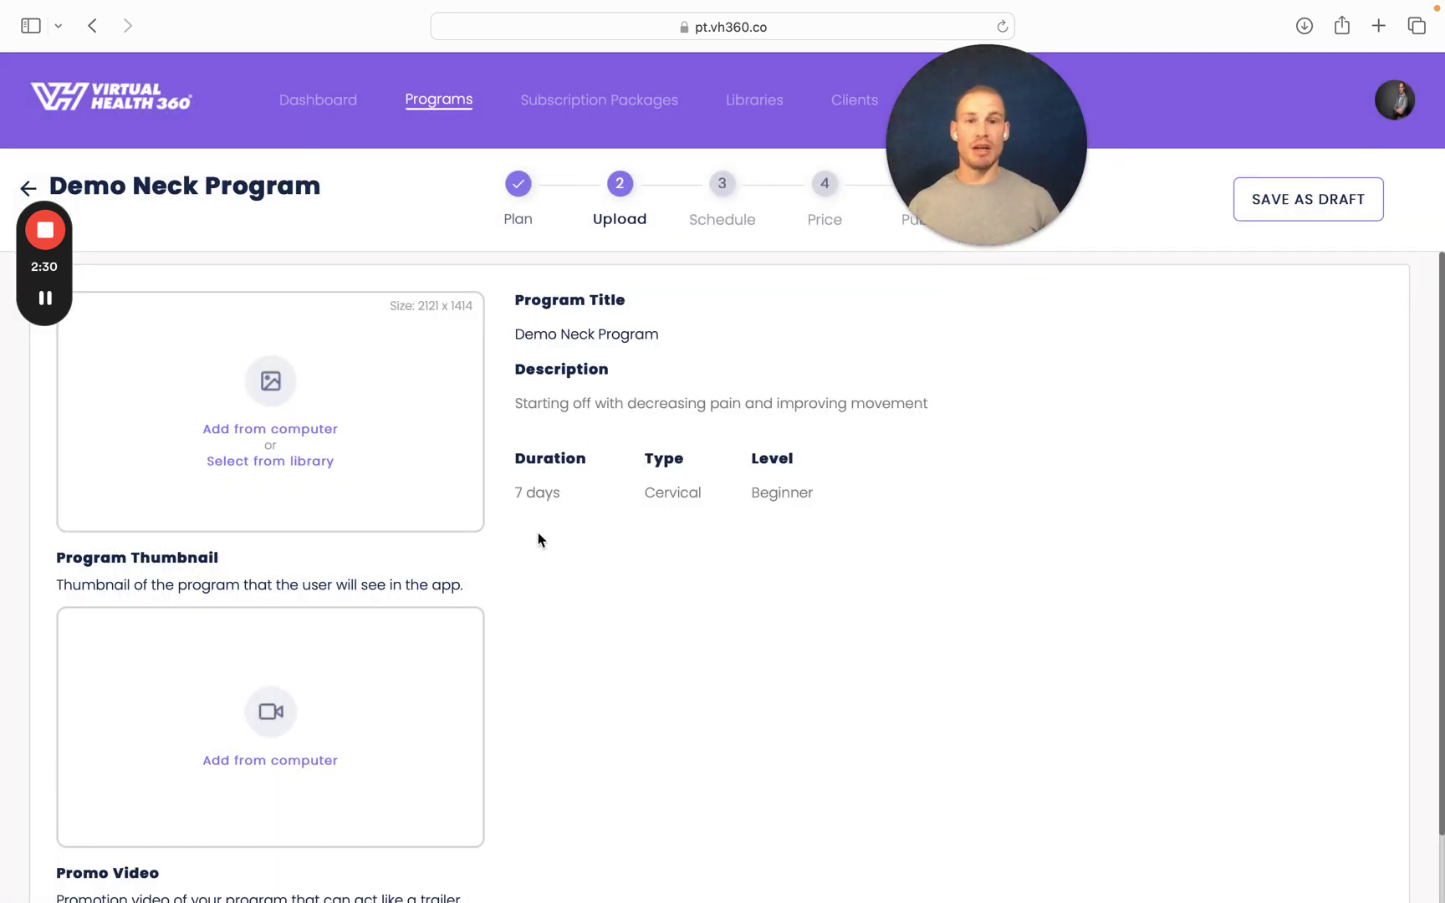
pyautogui.click(300, 471)
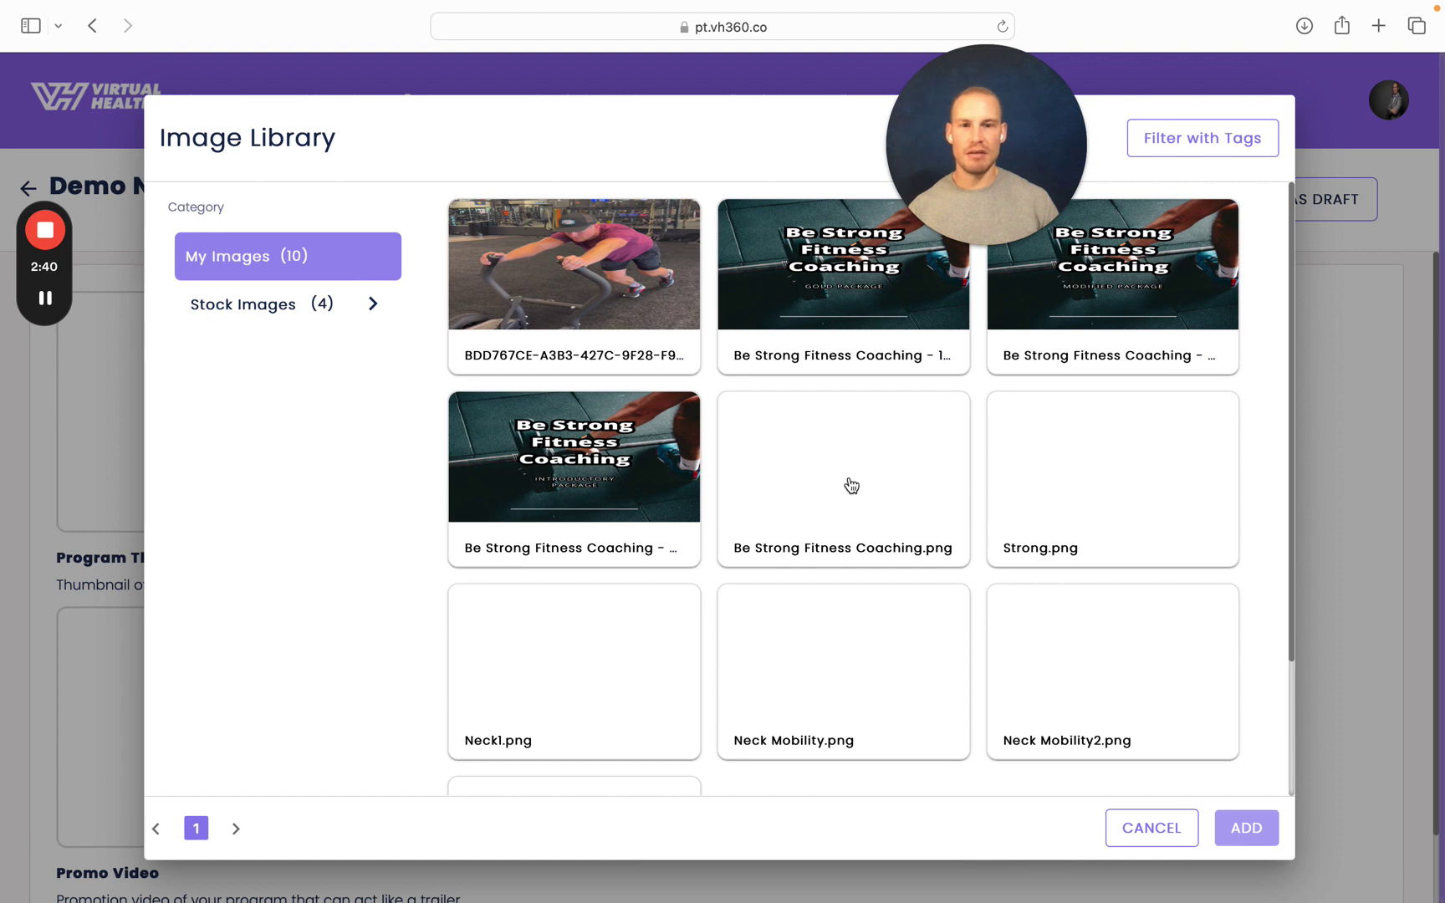
pyautogui.click(849, 492)
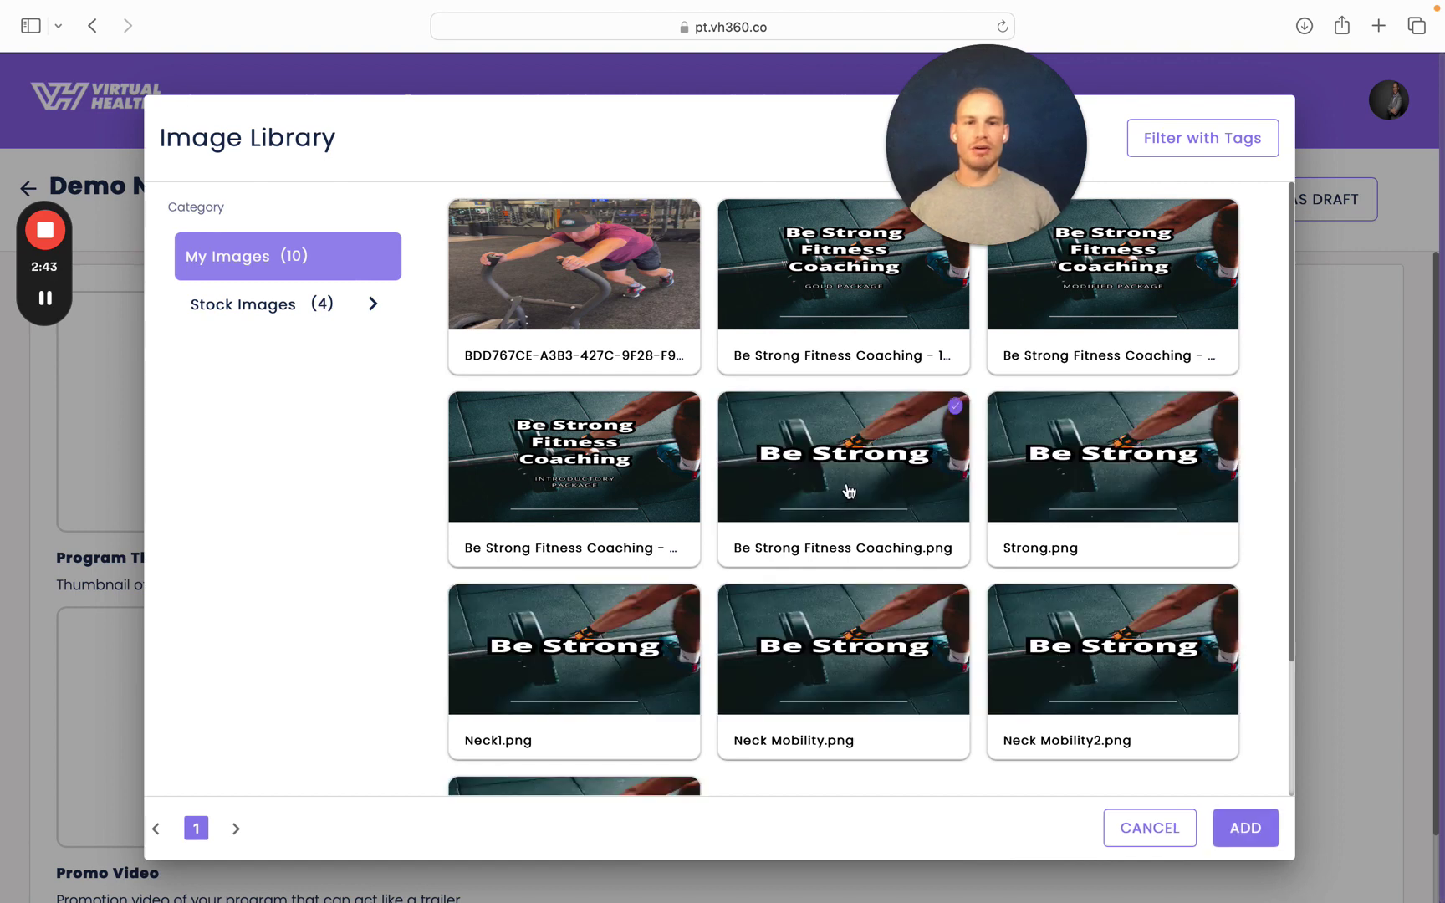
pyautogui.click(1235, 830)
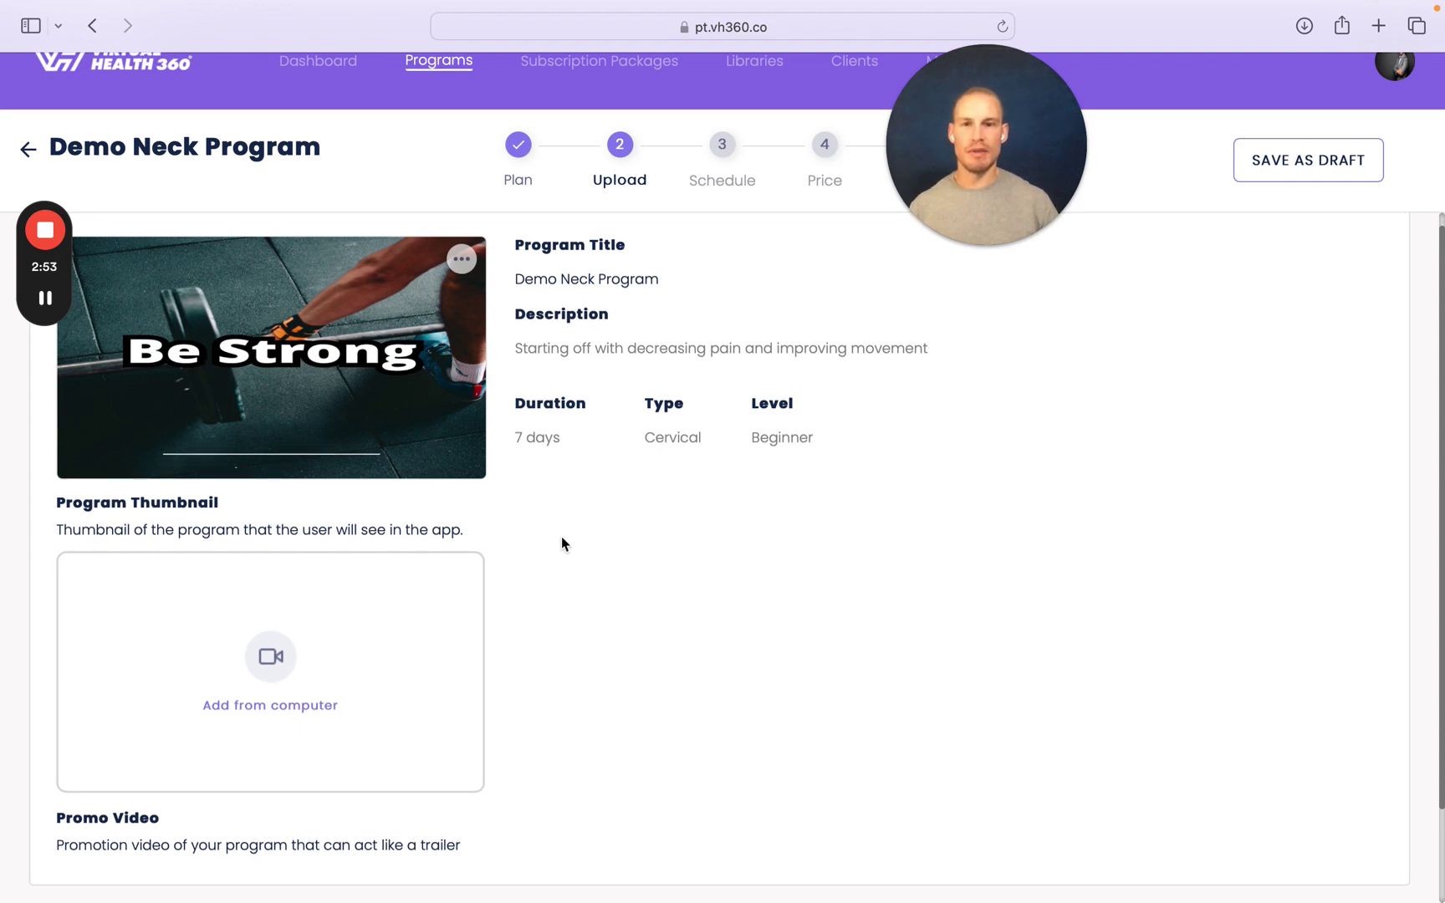
# - Continue to the Schedule stage of the program, leaving the promo video empty
pyautogui.scroll(-3, 562, 539)
pyautogui.scroll(3, 573, 535)
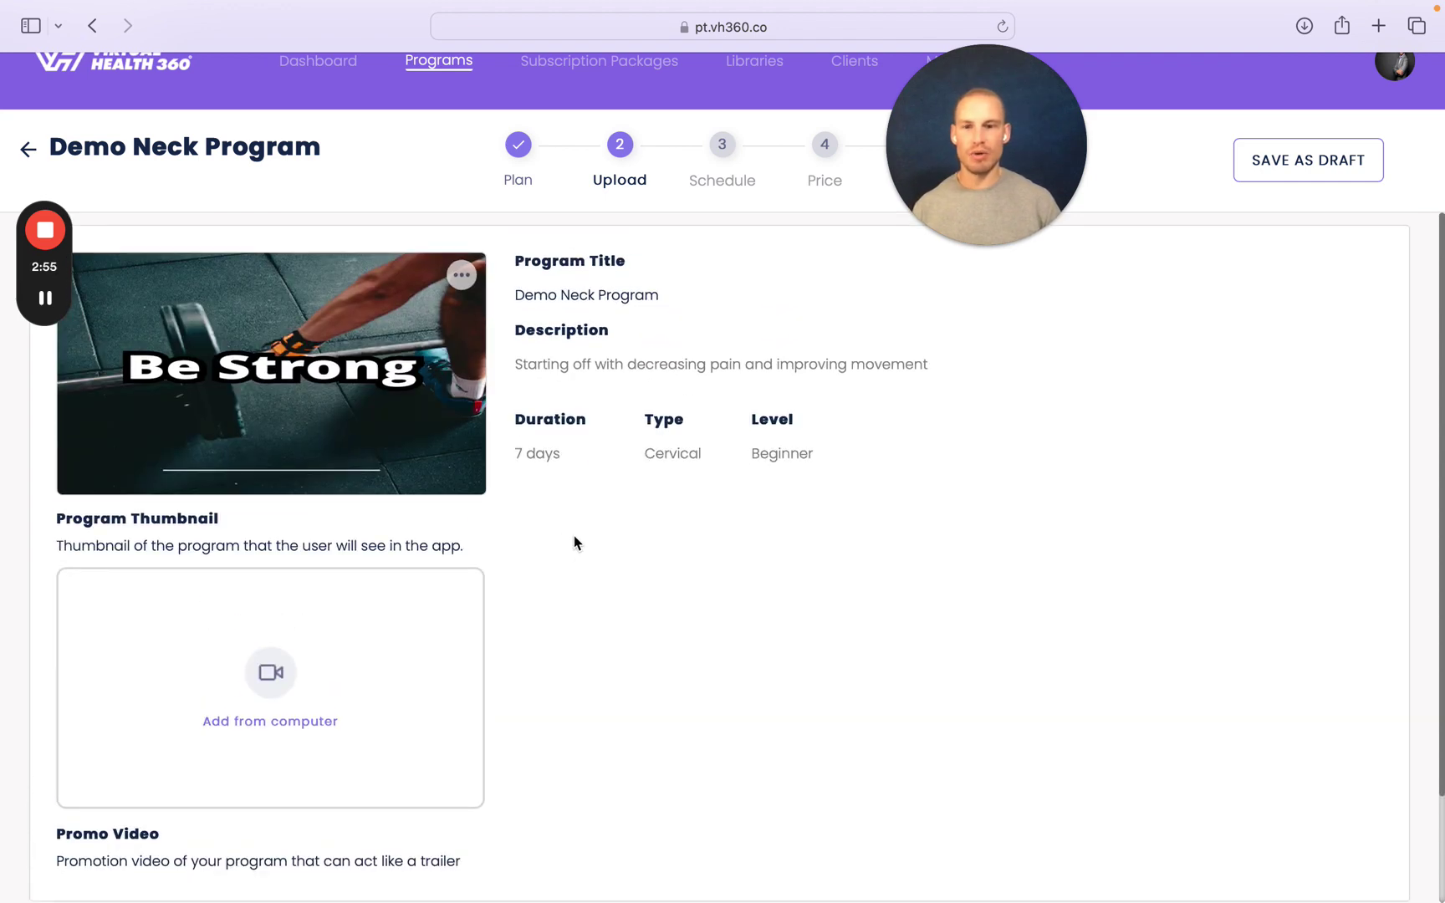
pyautogui.scroll(-3, 573, 536)
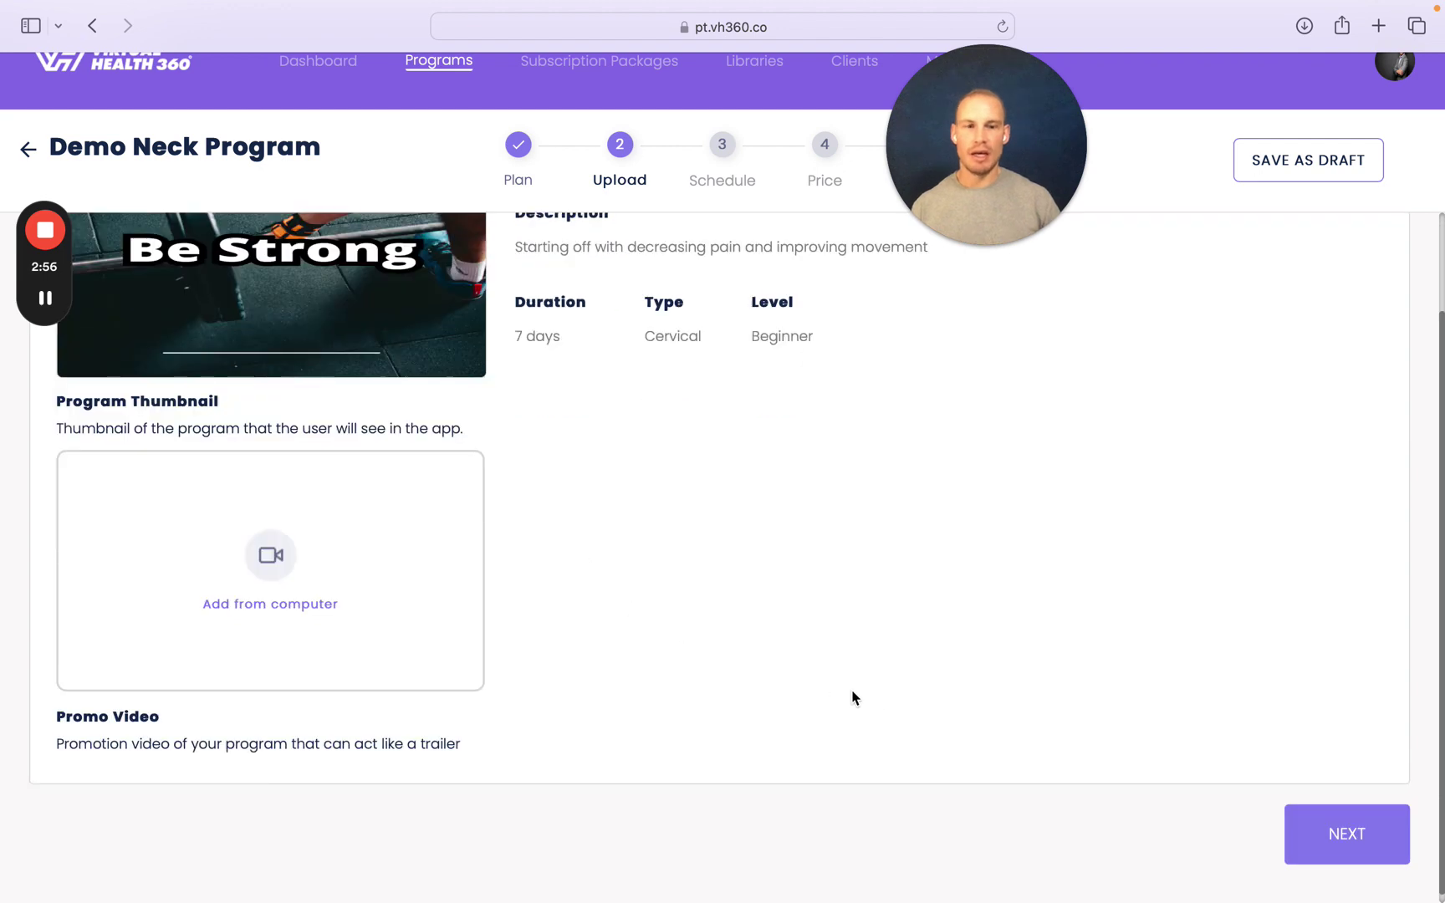
pyautogui.scroll(-1, 852, 697)
pyautogui.click(1365, 836)
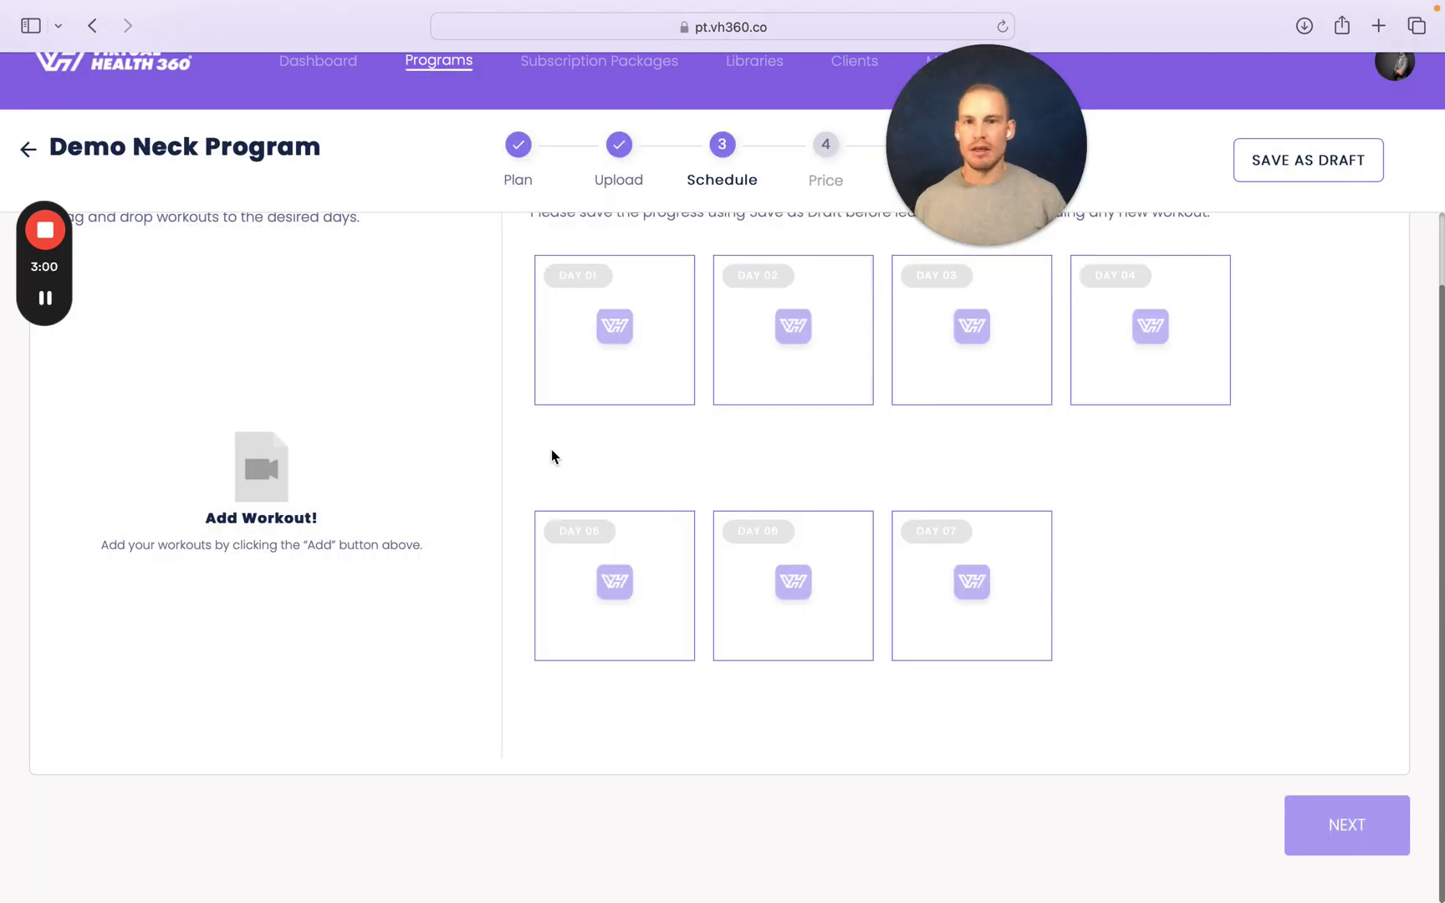
# - Add the Neck Phase 1 workout from the workout library to the program's workouts
pyautogui.scroll(2, 551, 456)
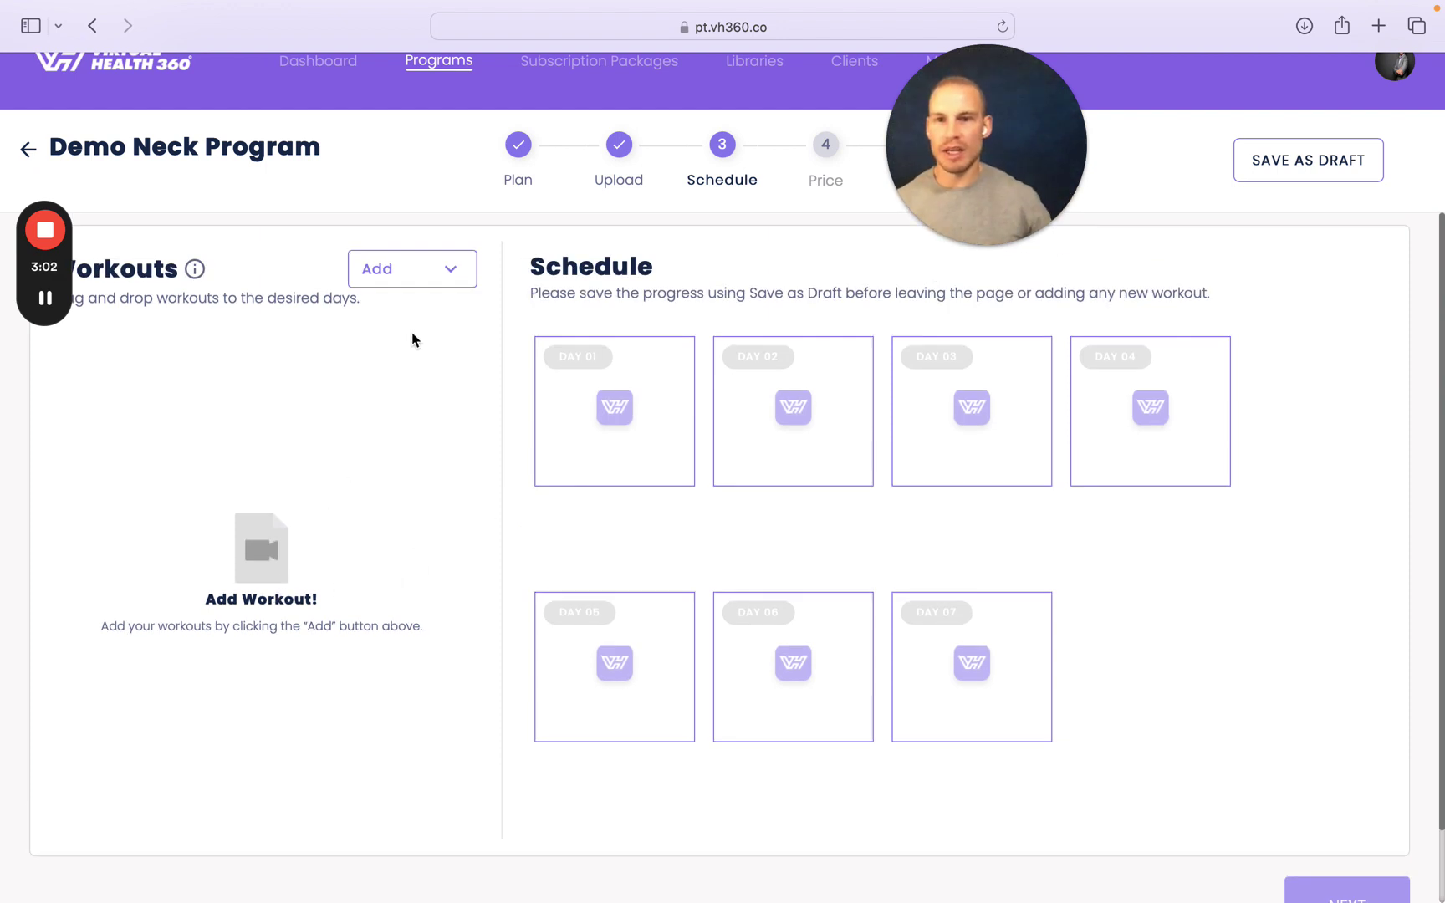
pyautogui.click(454, 275)
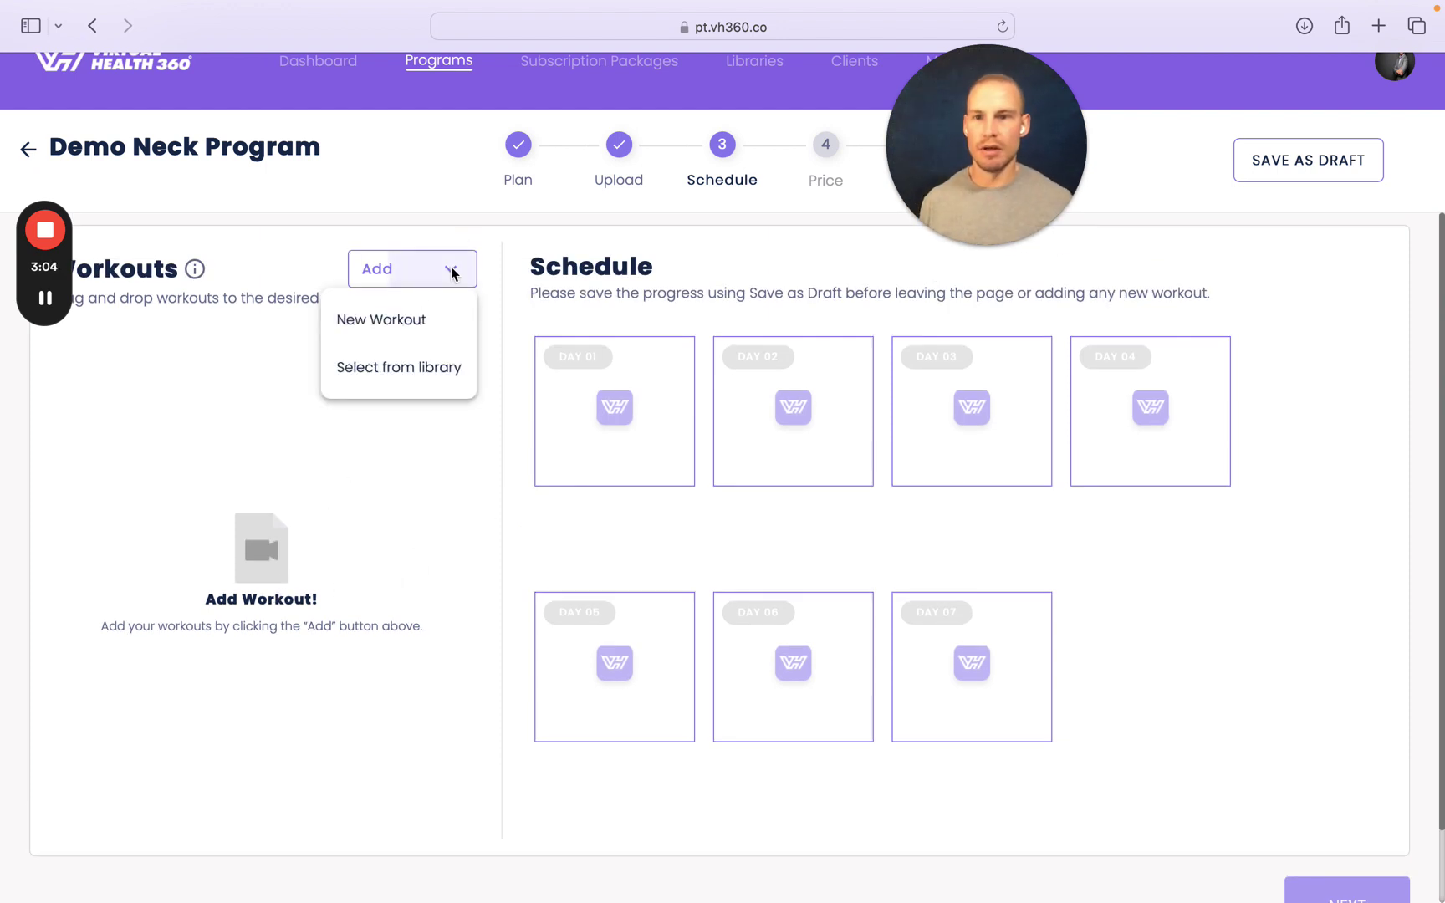
pyautogui.click(432, 371)
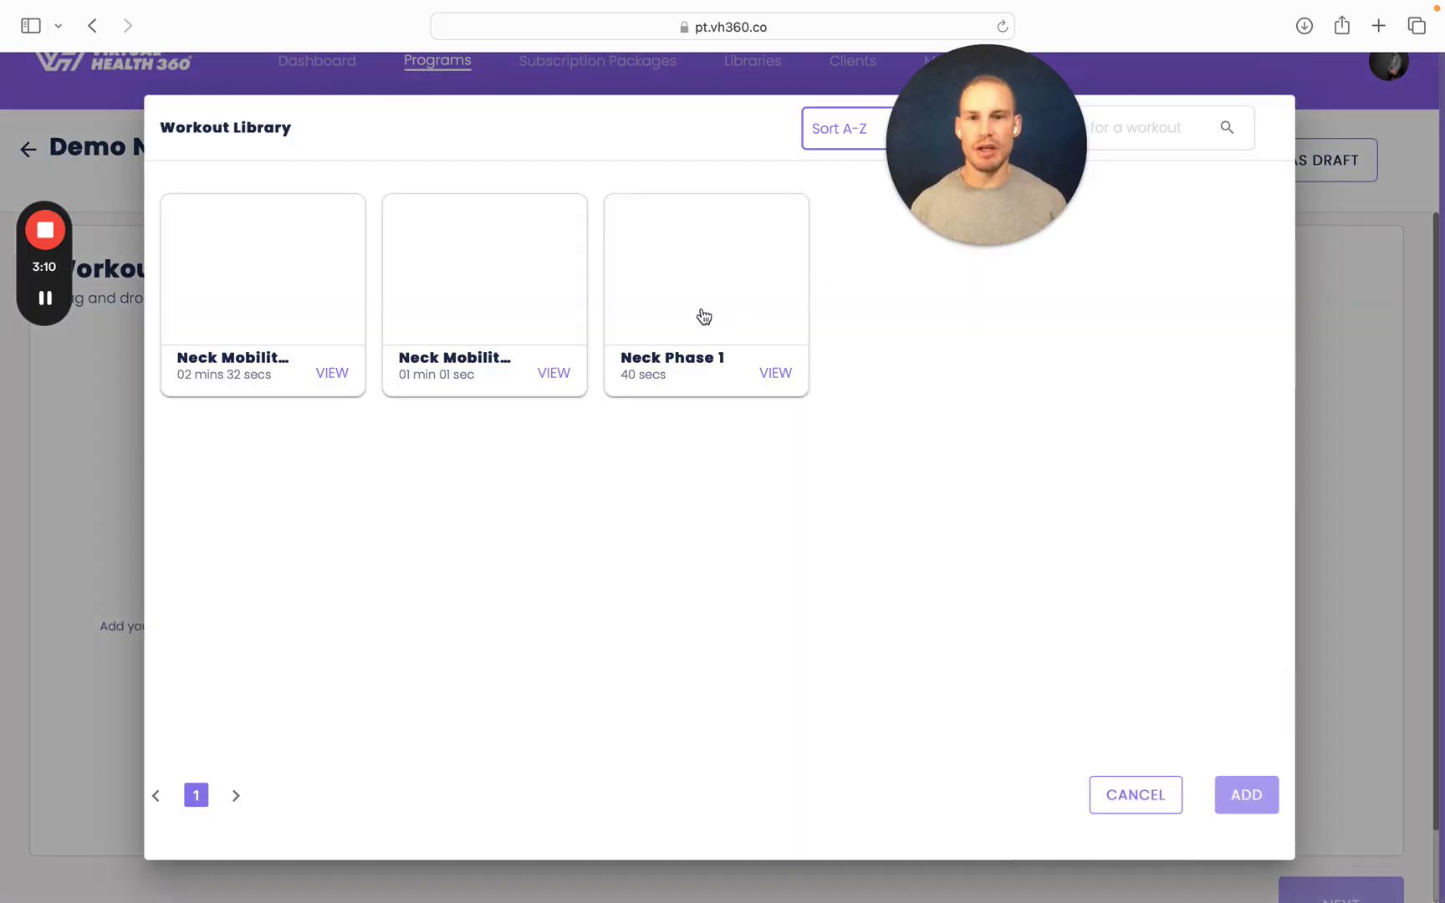
pyautogui.click(695, 322)
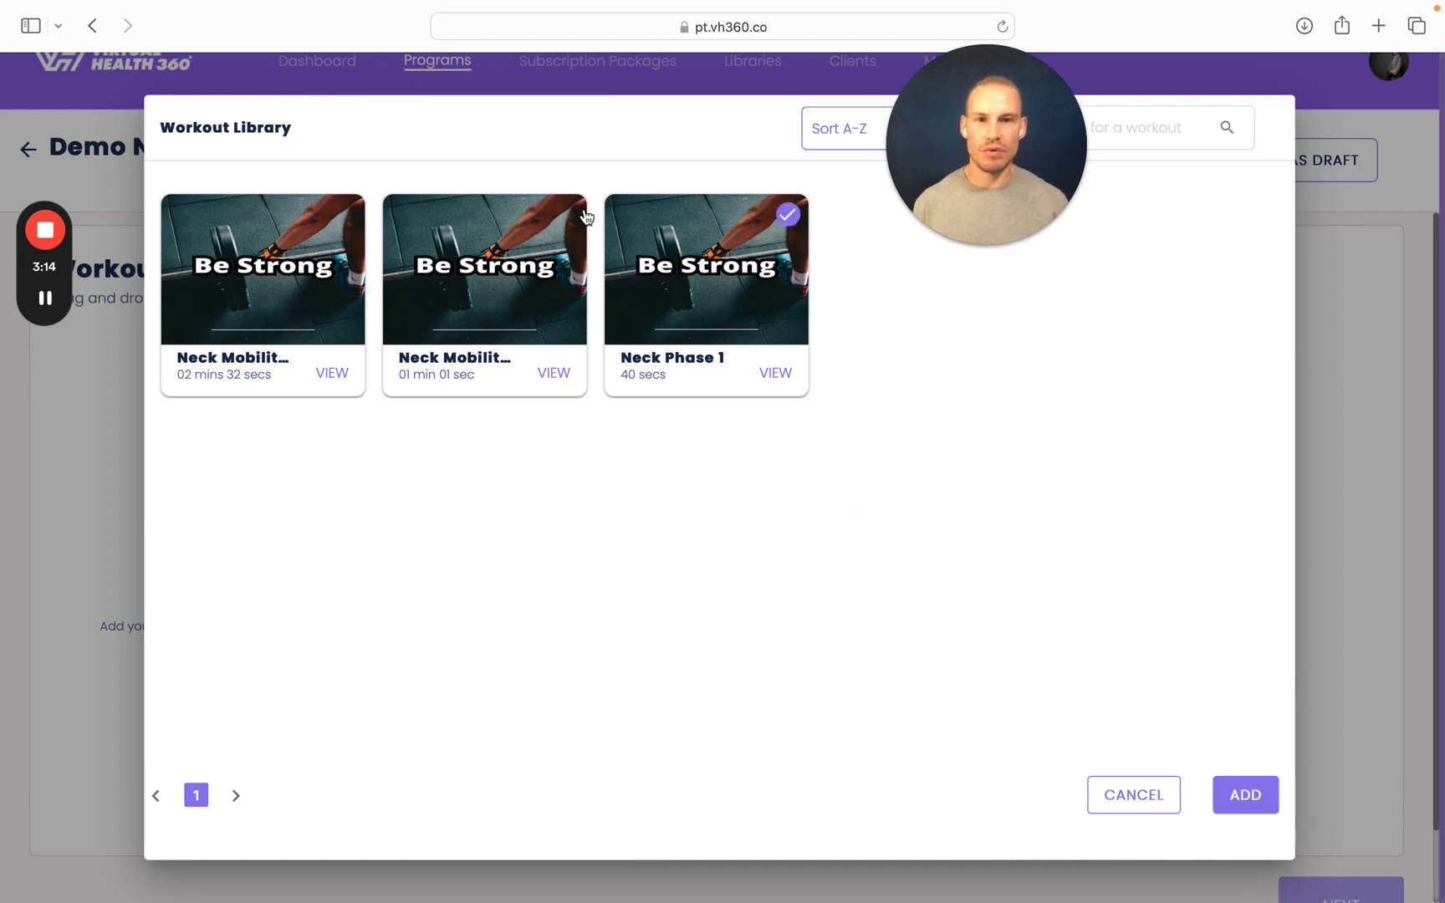
pyautogui.click(1221, 795)
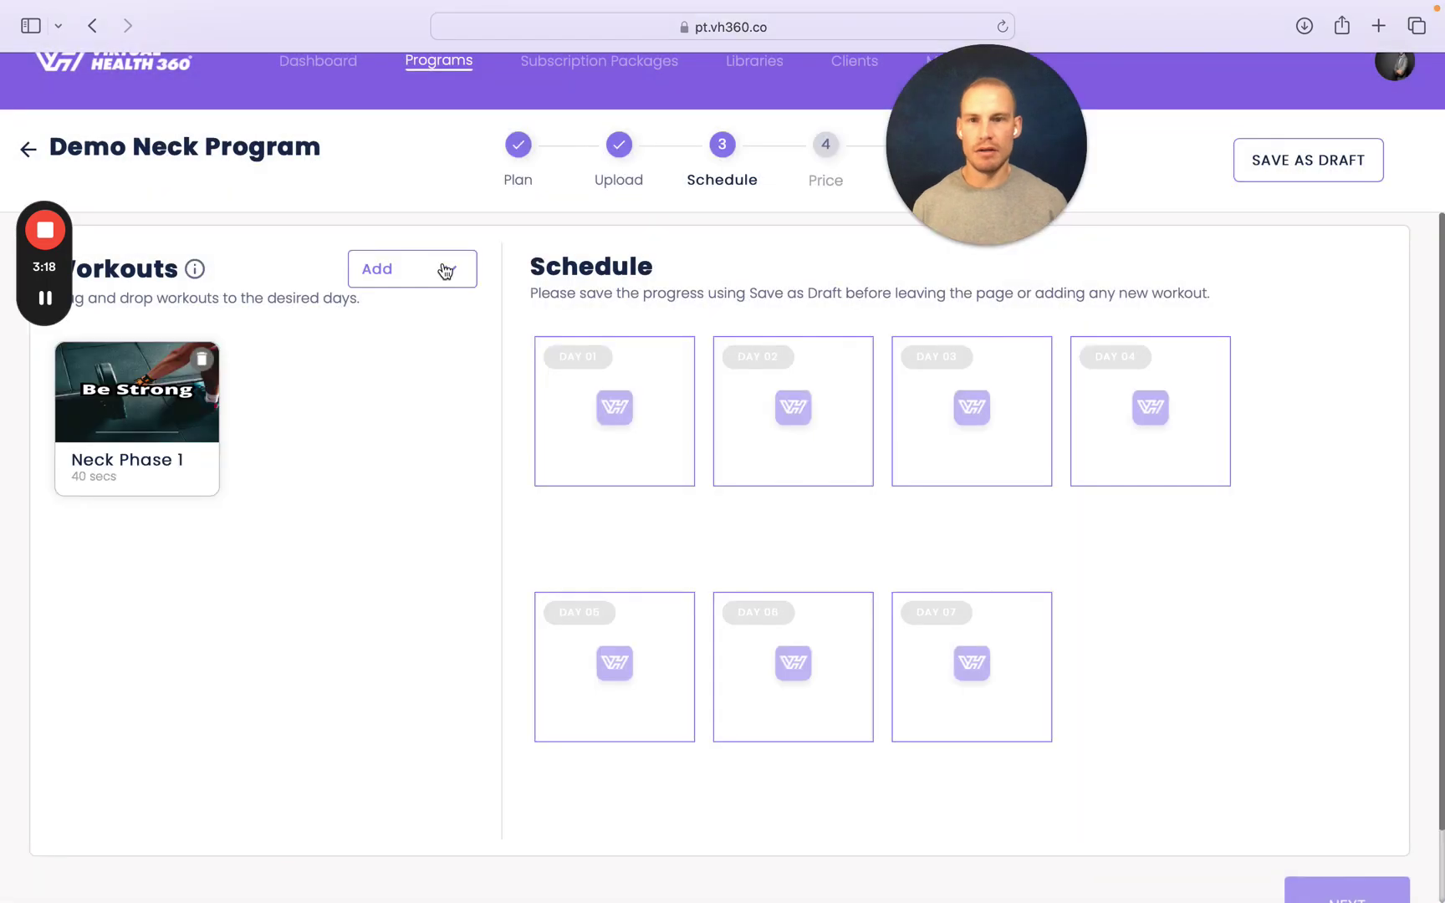
# - Add the 01 min 01 sec Neck Mobility workout from the workout library to the program's workouts
pyautogui.click(445, 269)
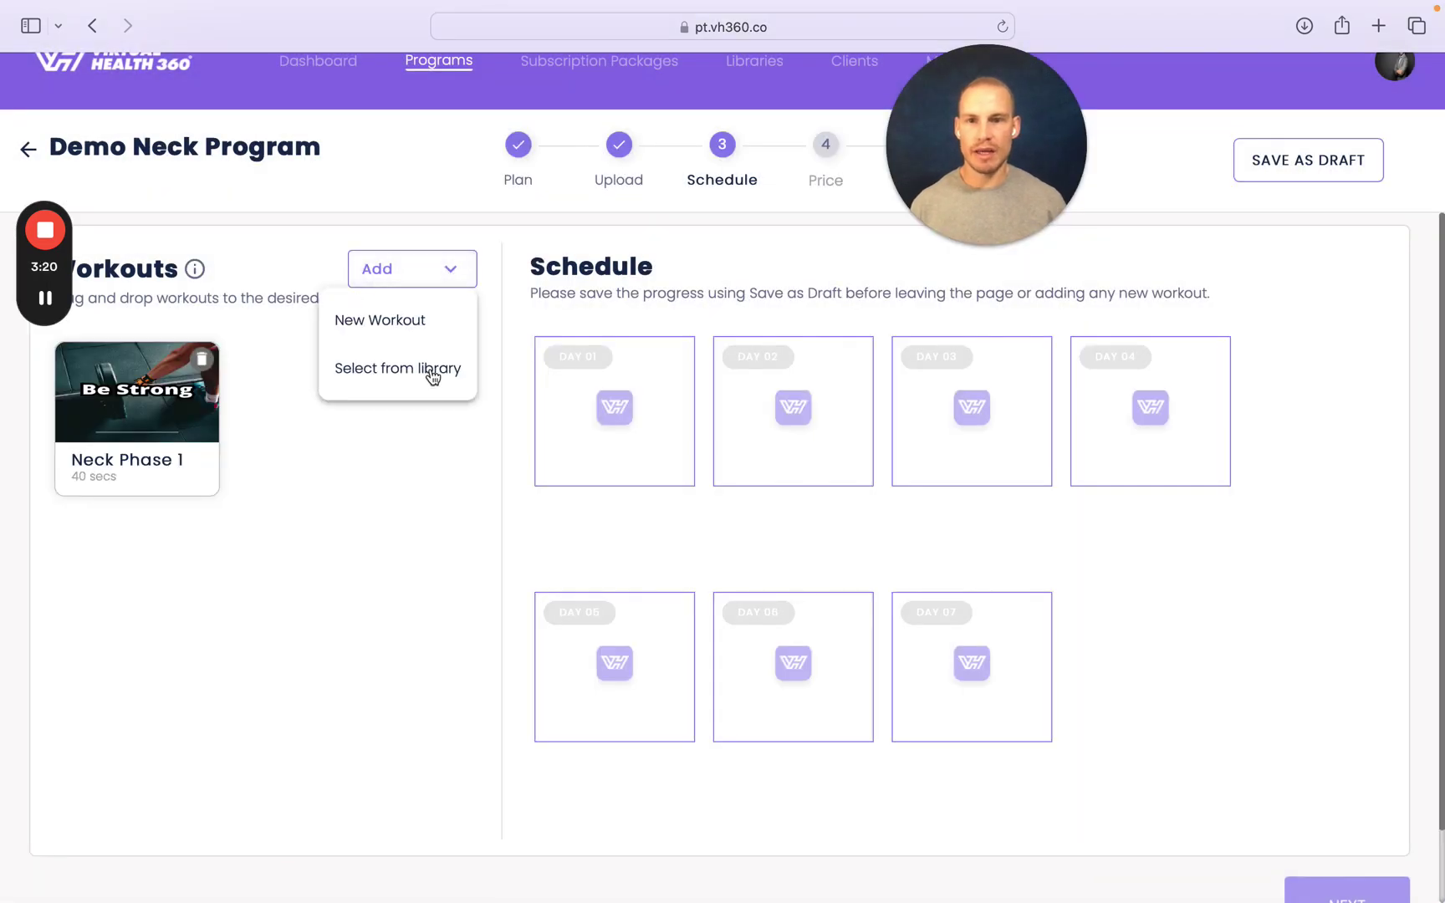
pyautogui.click(433, 372)
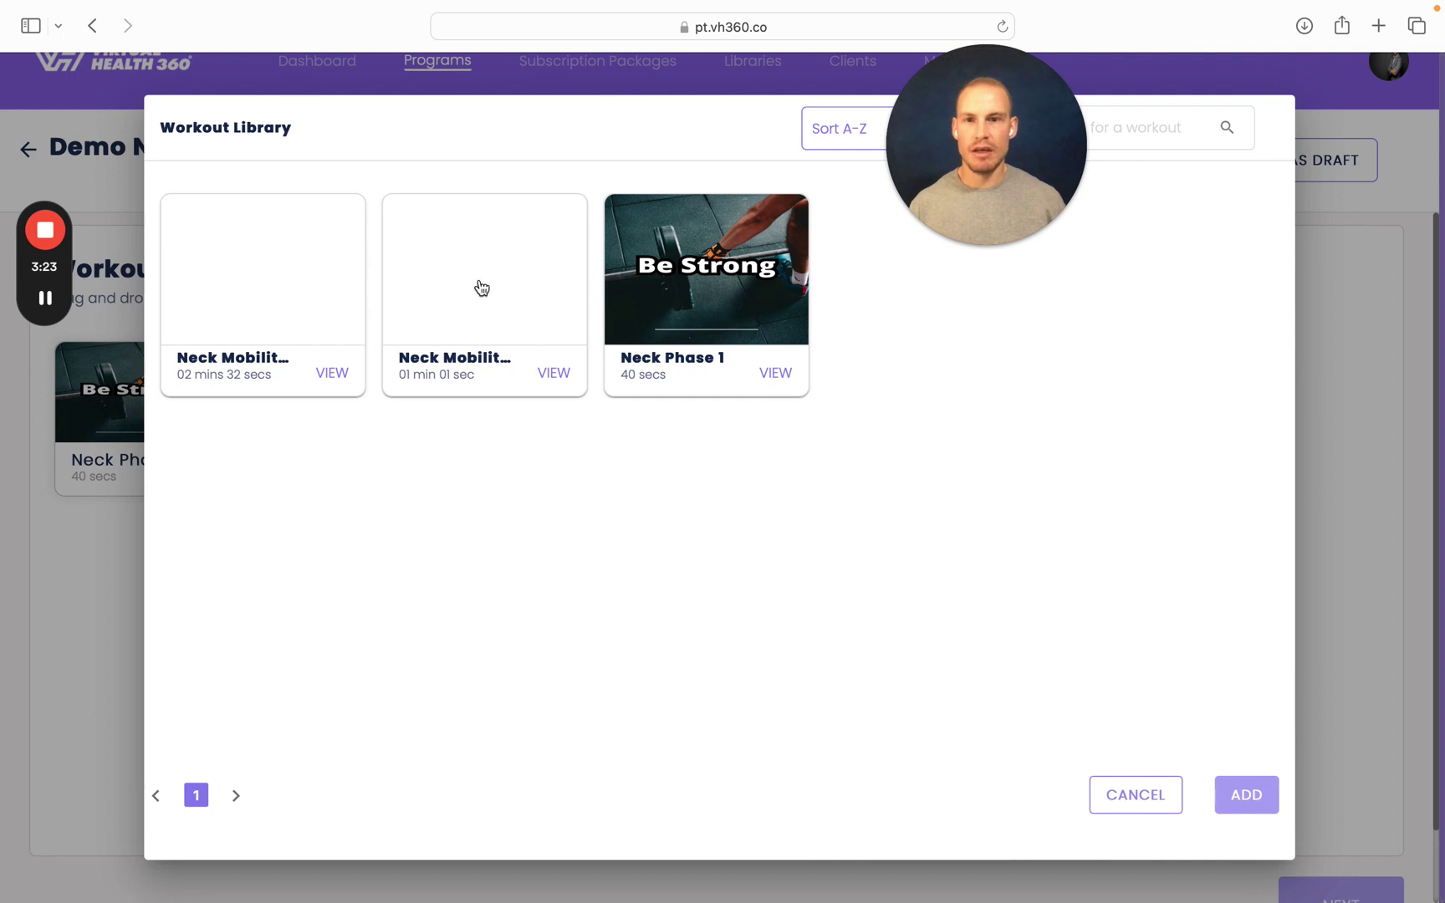
pyautogui.click(482, 288)
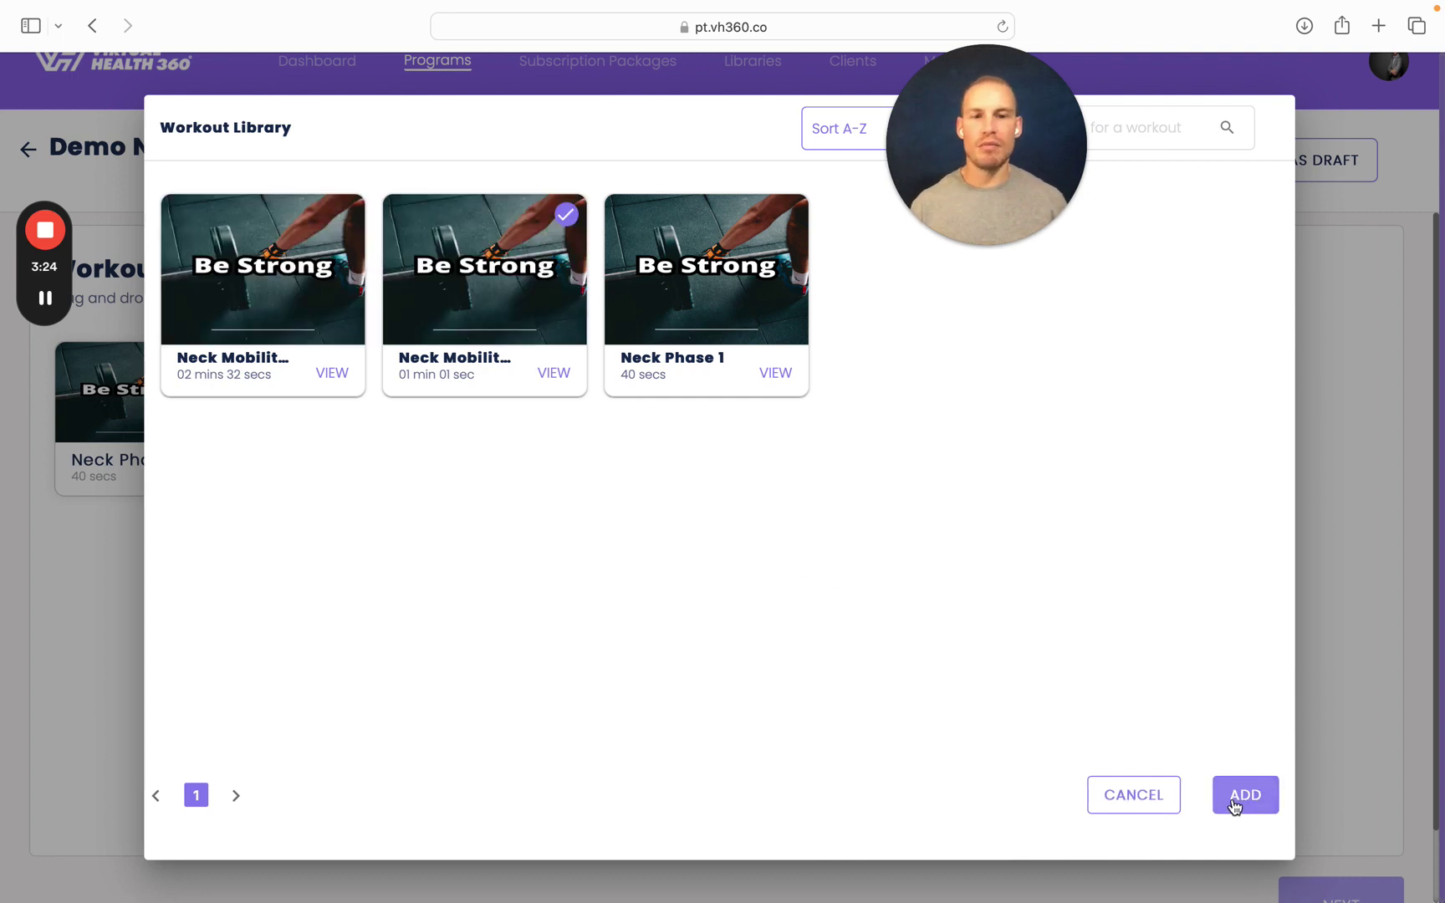
pyautogui.click(1235, 805)
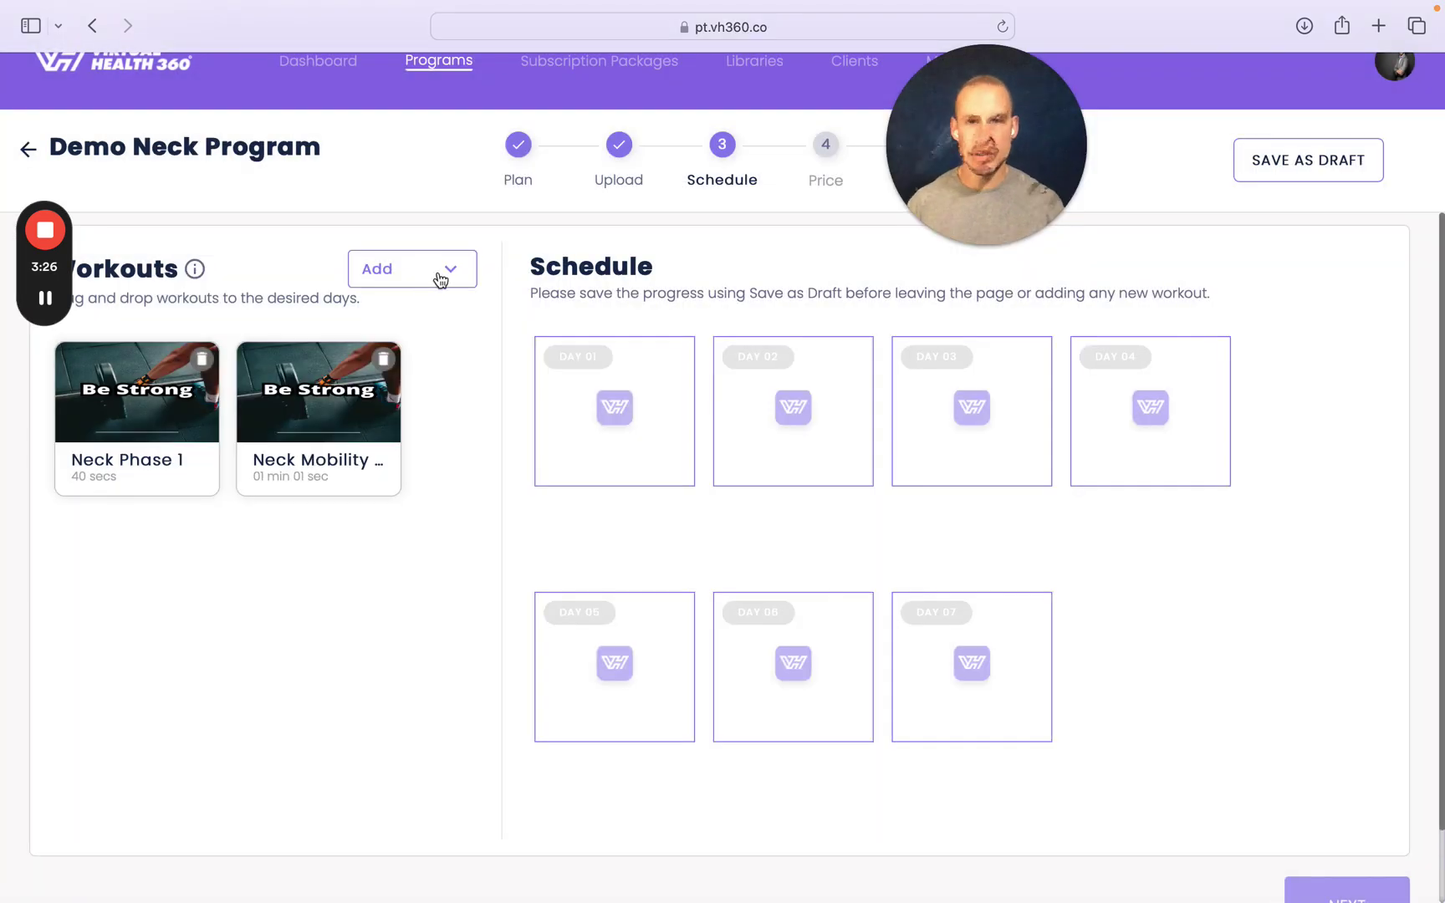
# - Add the 02 mins 32 secs Neck Mobility workout from the workout library to the program's workouts
pyautogui.click(441, 279)
pyautogui.click(413, 369)
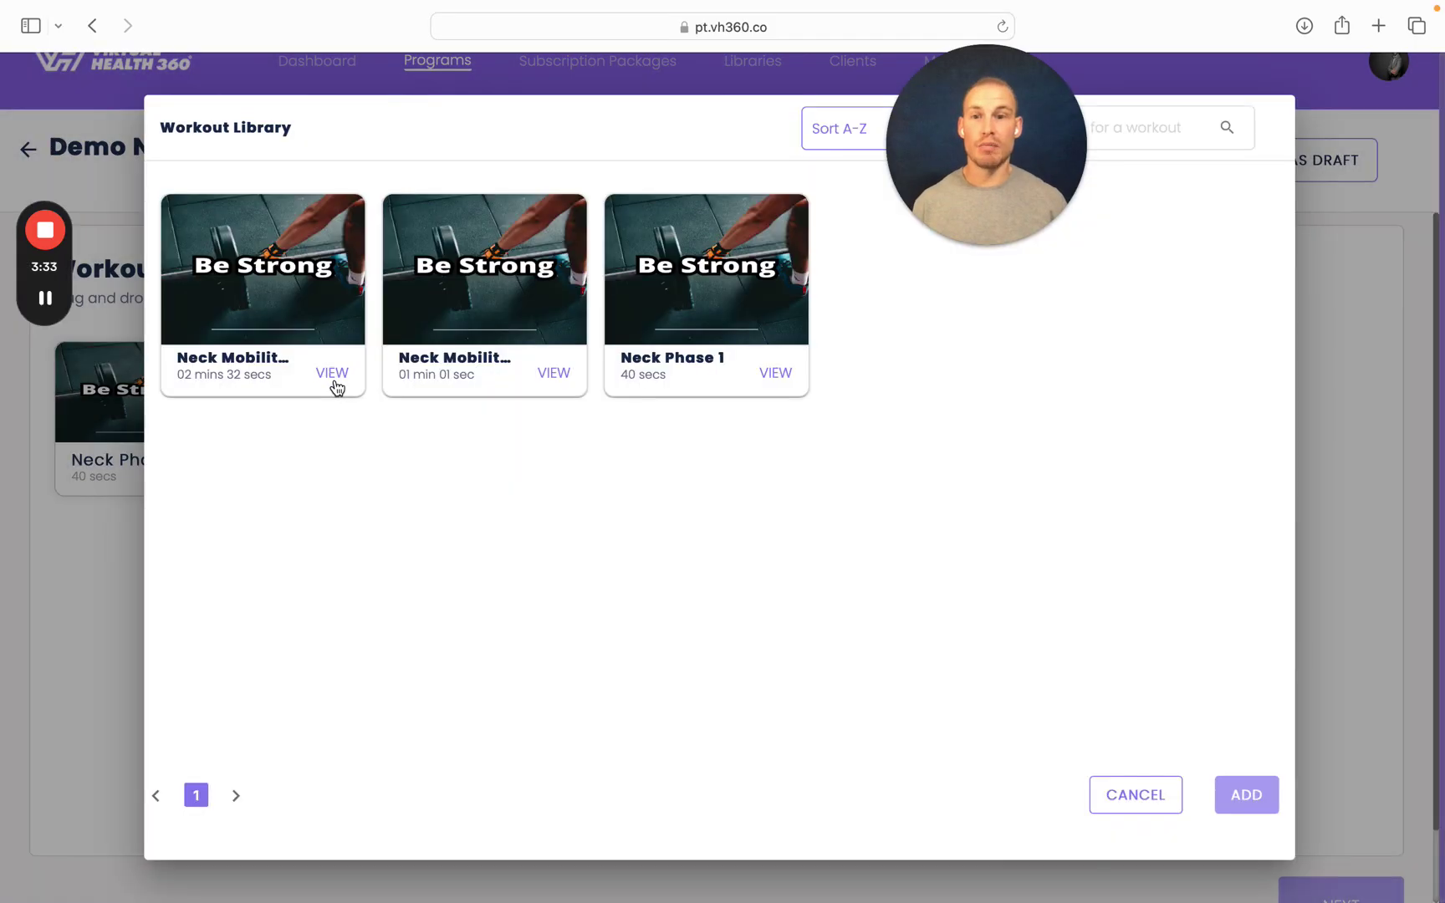
pyautogui.click(323, 325)
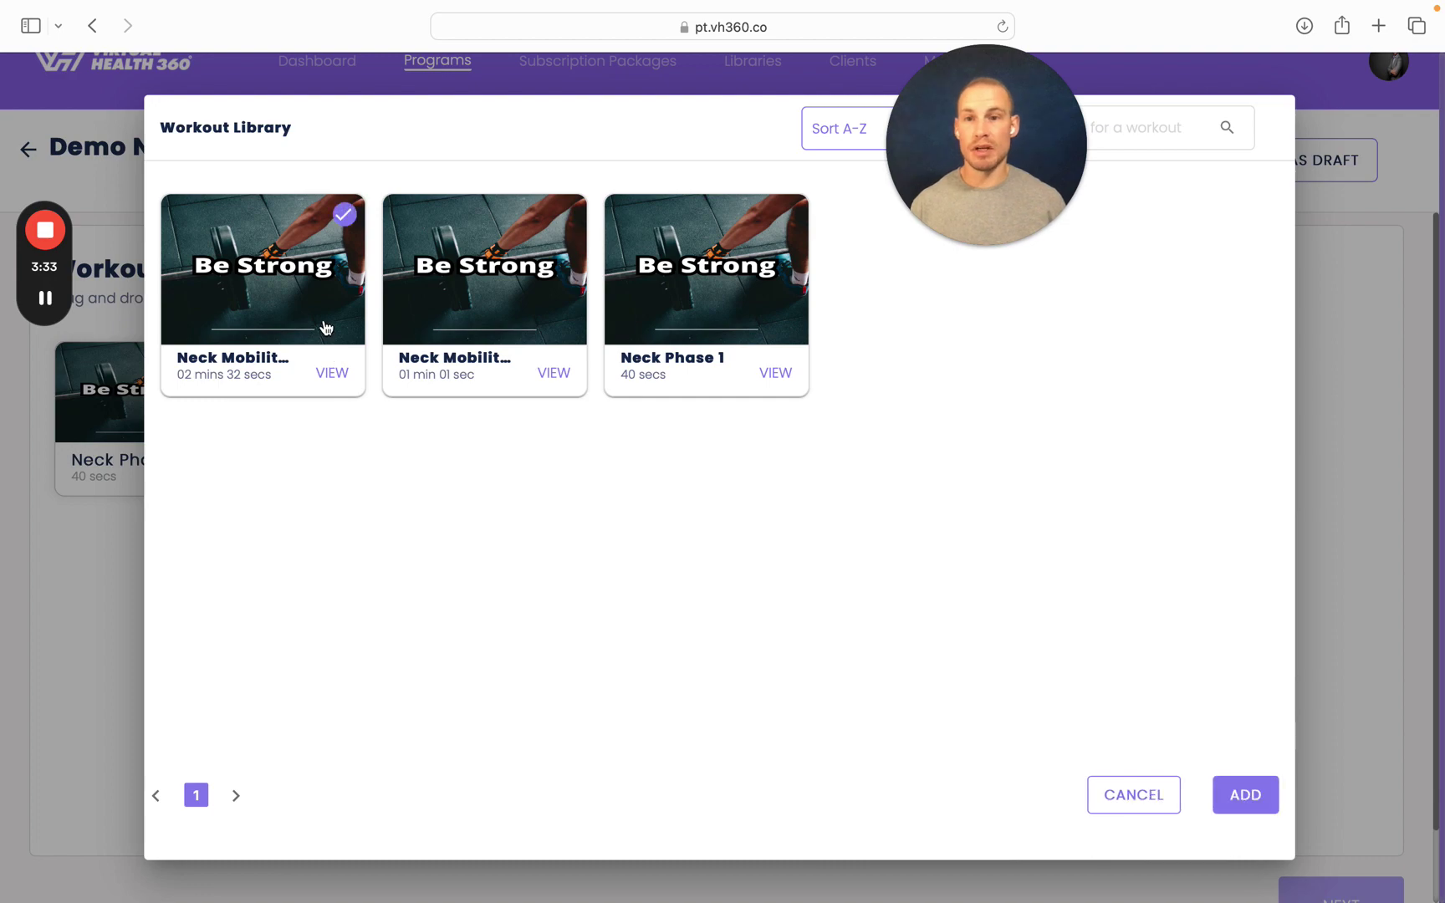
pyautogui.click(1241, 797)
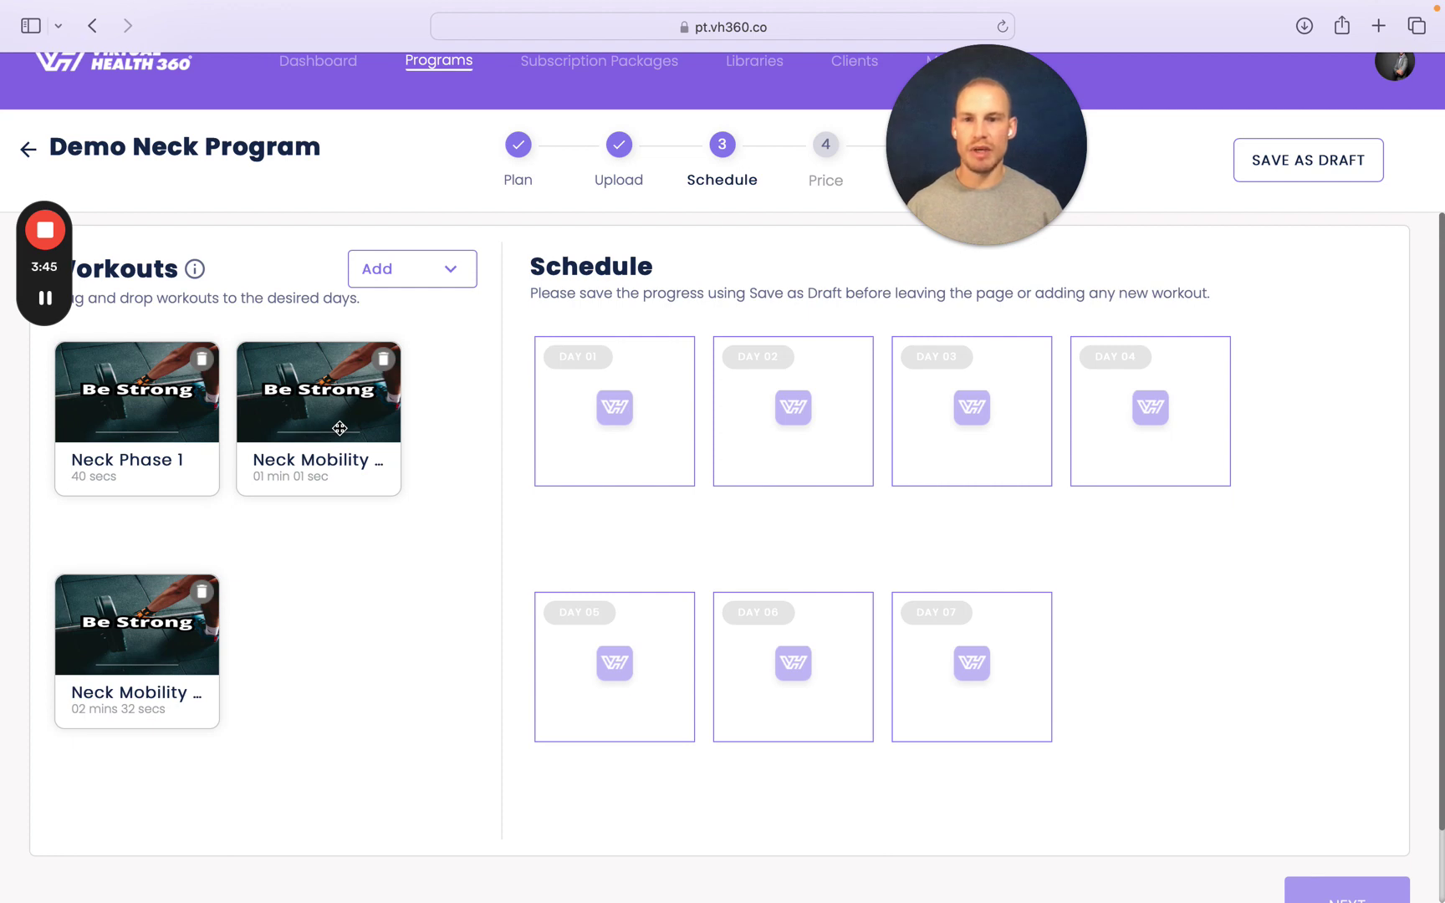
# - Schedule the 01 min 01 sec Neck Mobility workout on Days 1 and 2
pyautogui.moveTo(340, 429); pyautogui.dragTo(406, 504)
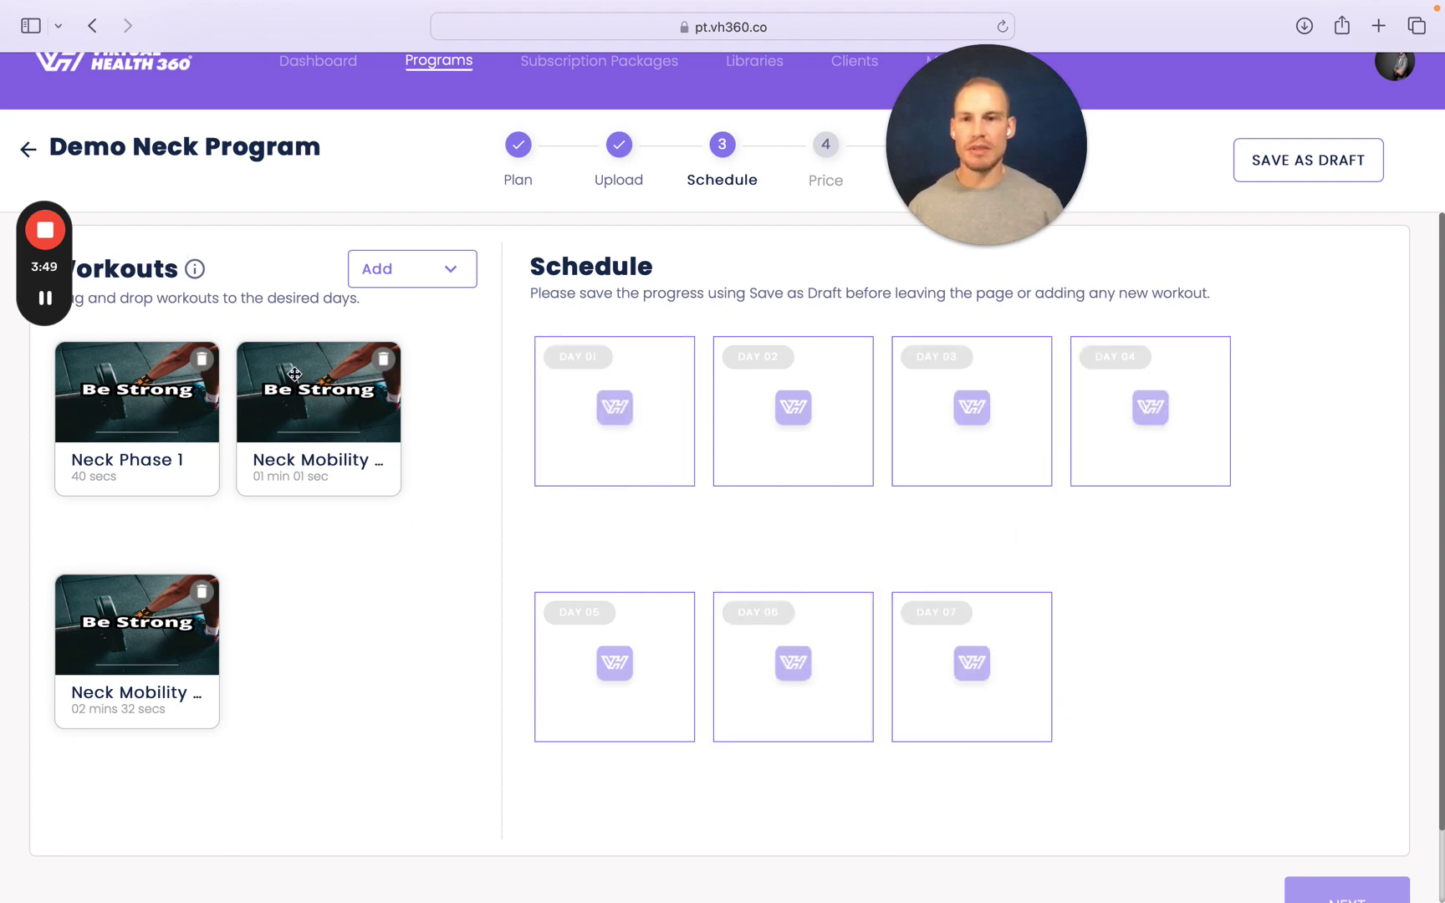
pyautogui.moveTo(293, 373); pyautogui.dragTo(574, 392)
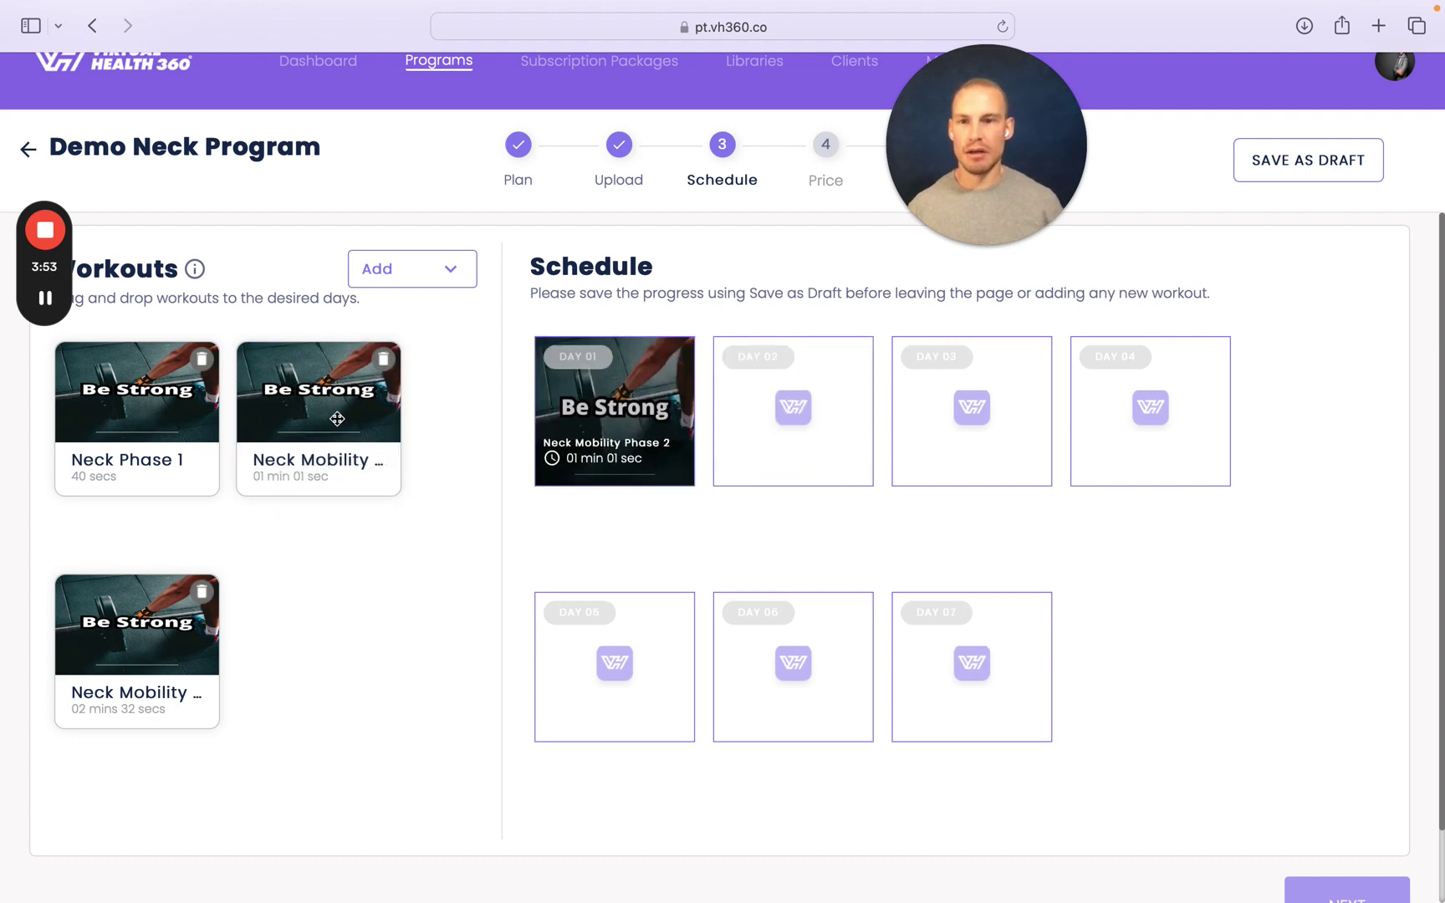
pyautogui.moveTo(337, 418); pyautogui.dragTo(755, 410)
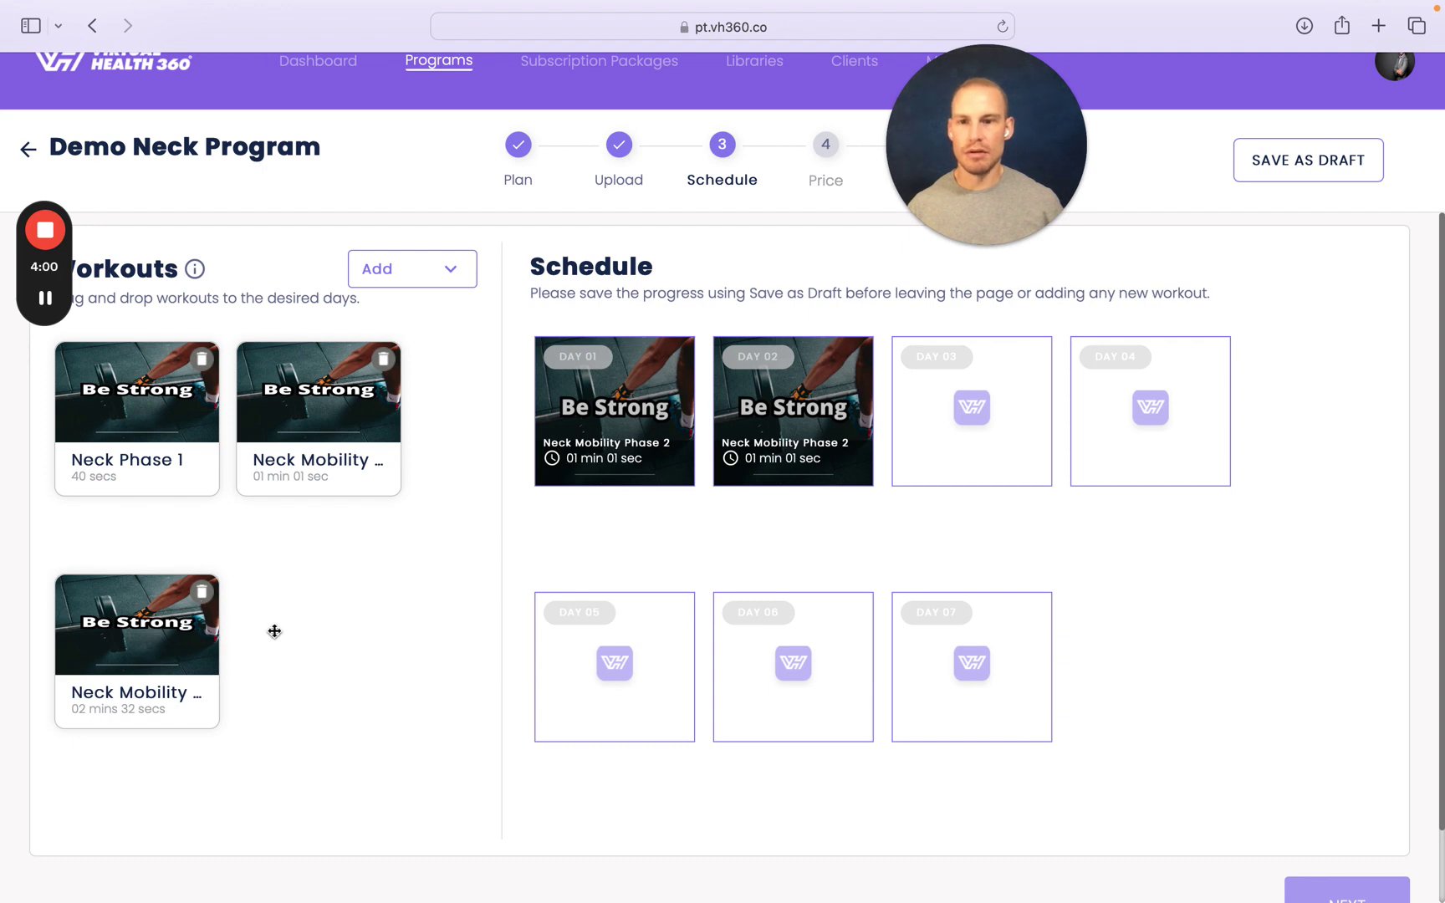
# - Schedule Neck Mobility Phase 1 on Days 3 and 4, Neck Mobility Phase 2 on Day 5, and Neck Phase 1 on Days 6 and 7
pyautogui.moveTo(213, 598); pyautogui.dragTo(803, 529)
pyautogui.moveTo(905, 459); pyautogui.dragTo(963, 420)
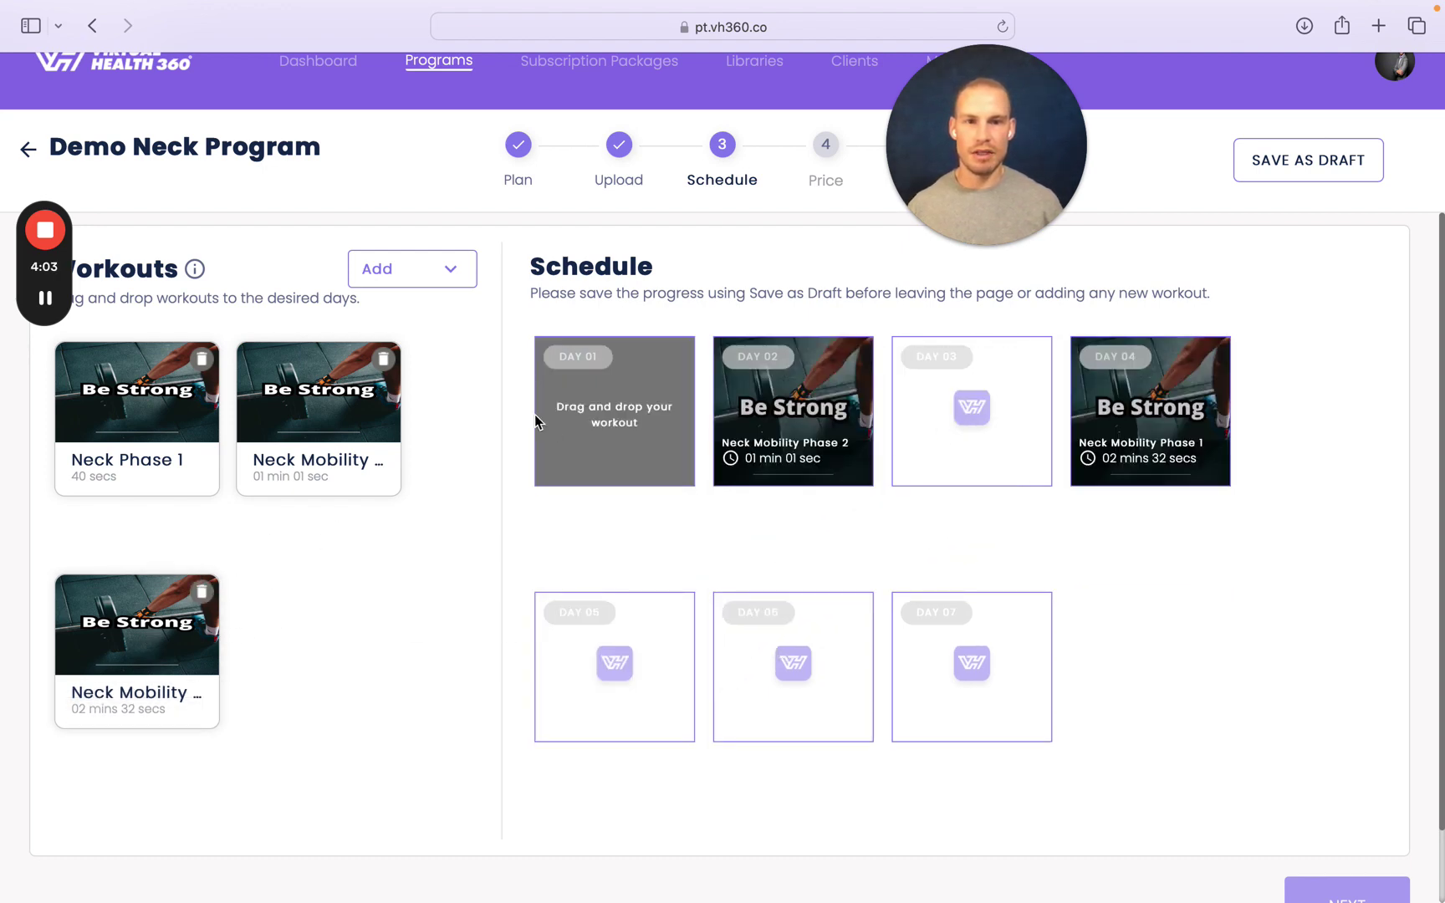
pyautogui.moveTo(672, 634); pyautogui.dragTo(786, 672)
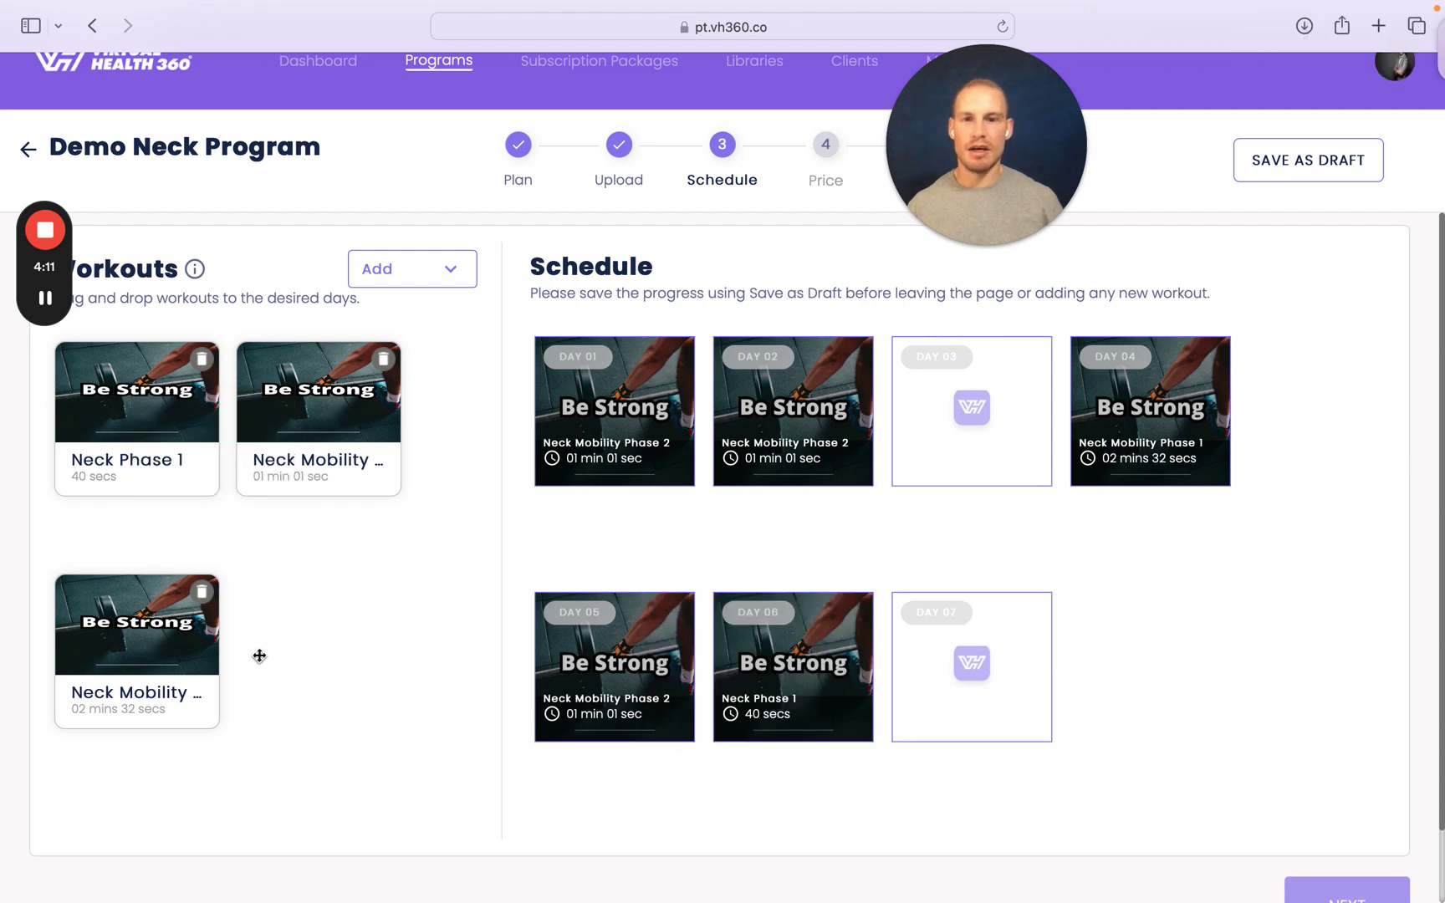
pyautogui.moveTo(803, 481); pyautogui.dragTo(876, 447)
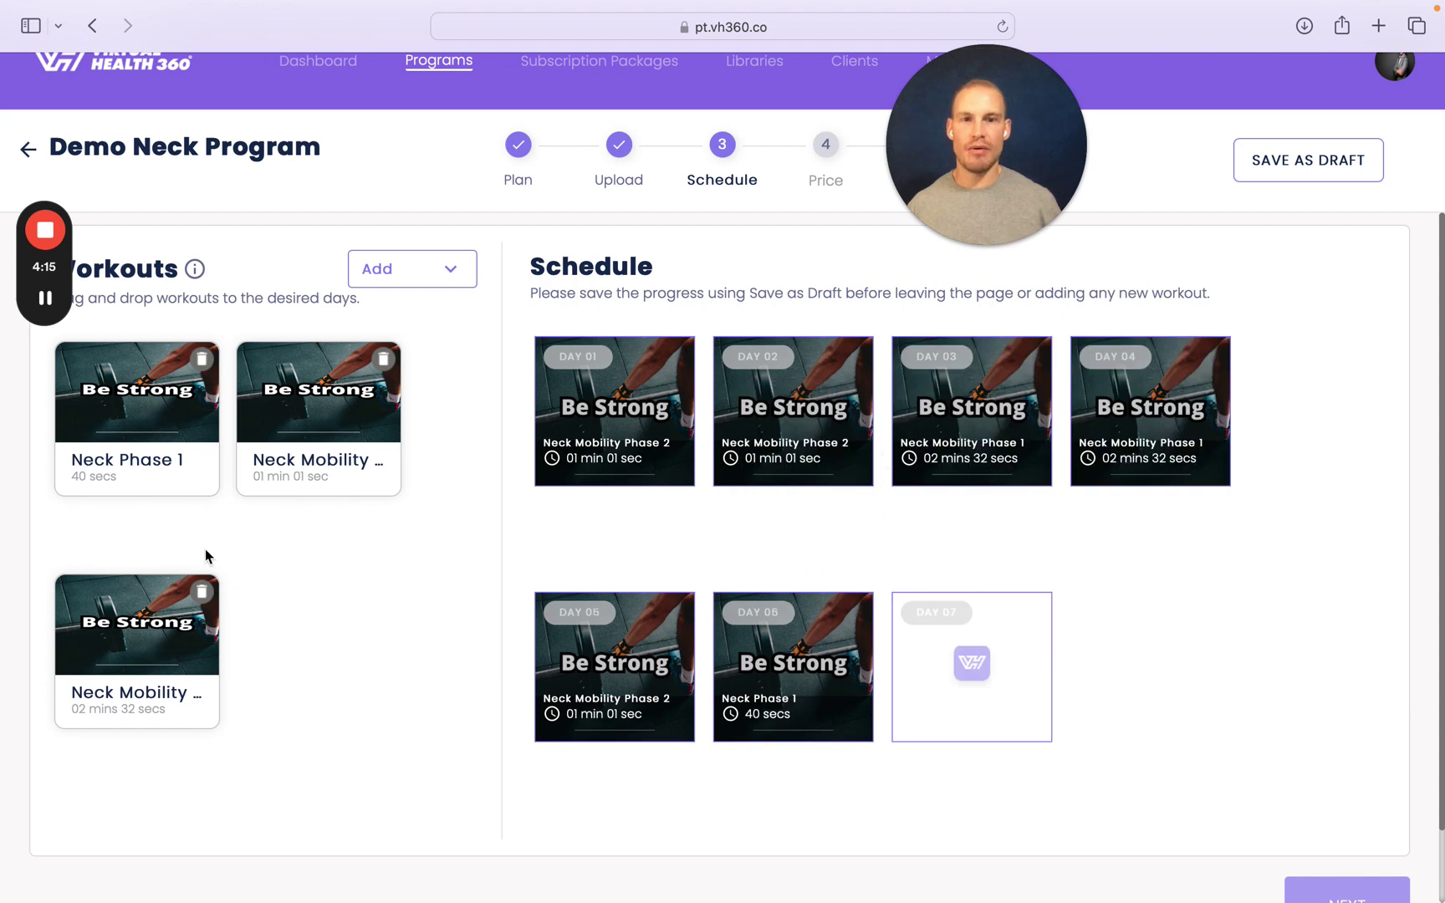
pyautogui.moveTo(212, 414); pyautogui.dragTo(1013, 667)
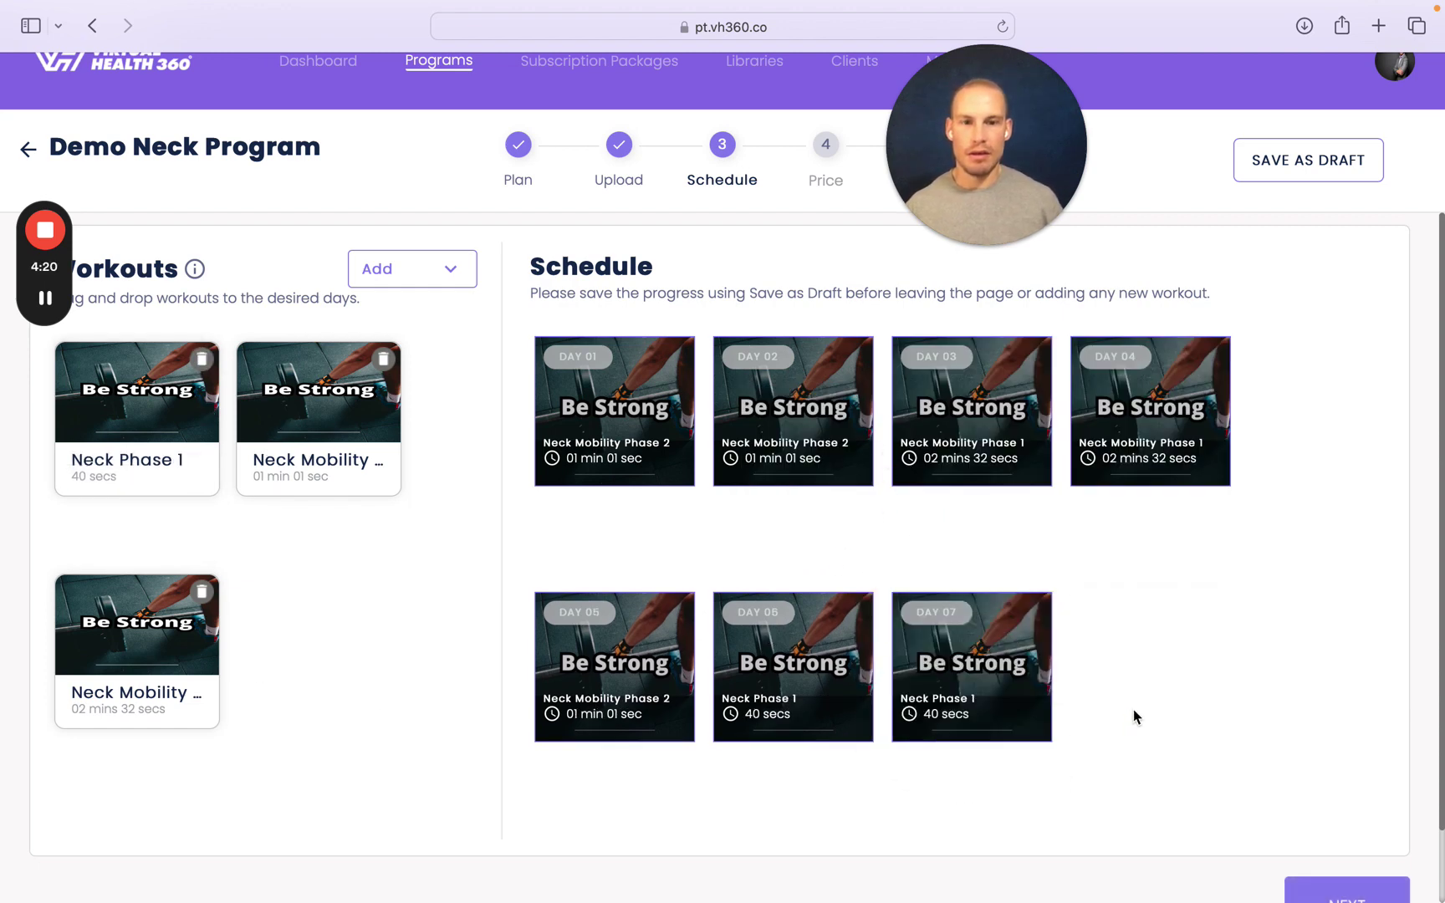
# - Review the filled seven-day schedule and continue to the Price stage of the program
pyautogui.scroll(-2, 1133, 709)
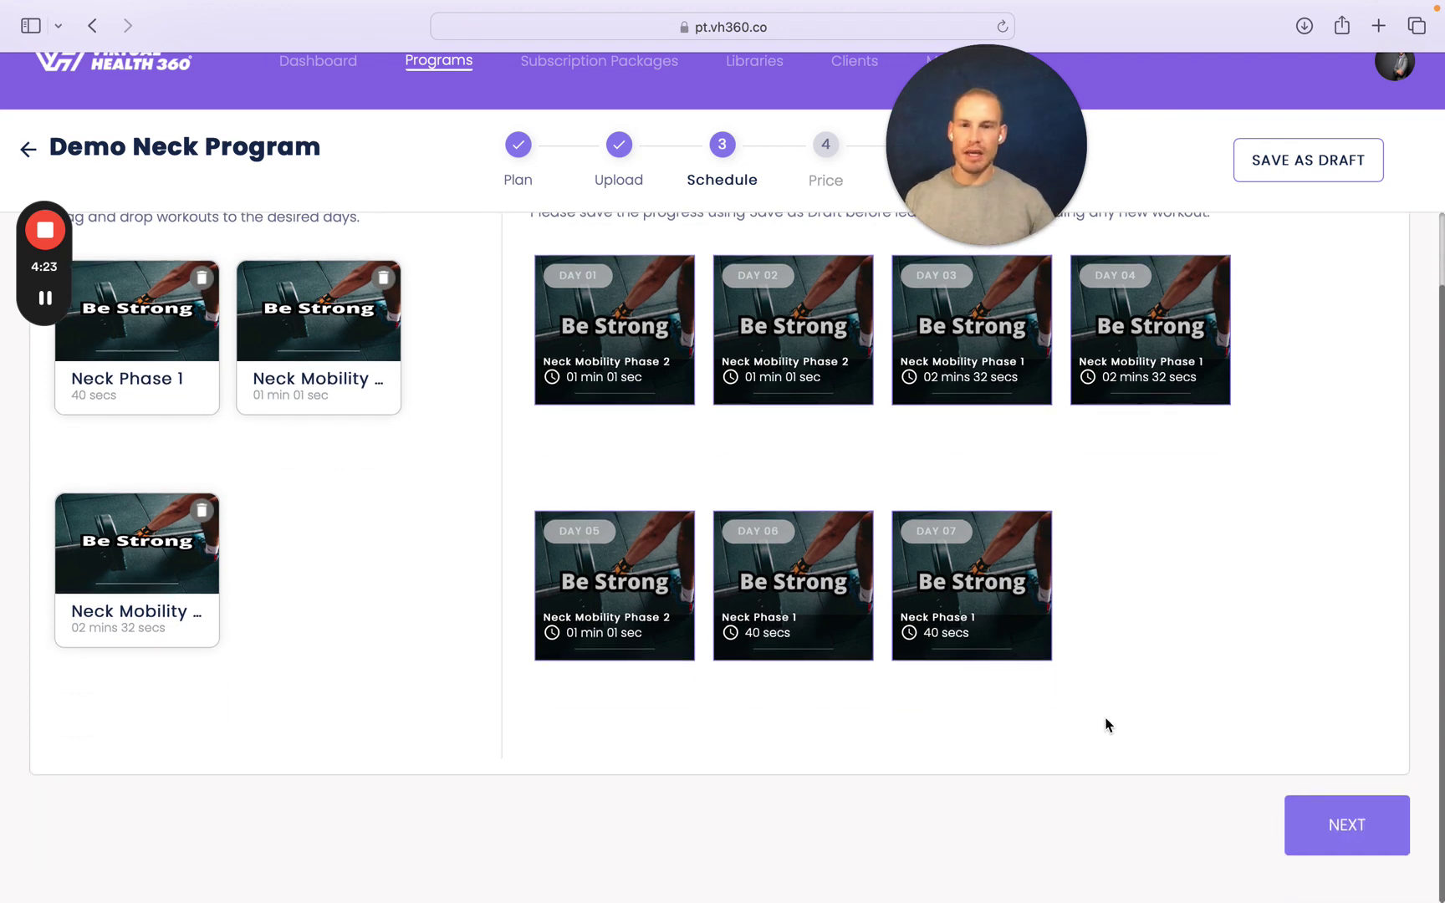
pyautogui.scroll(2, 1105, 725)
pyautogui.scroll(-2, 1106, 717)
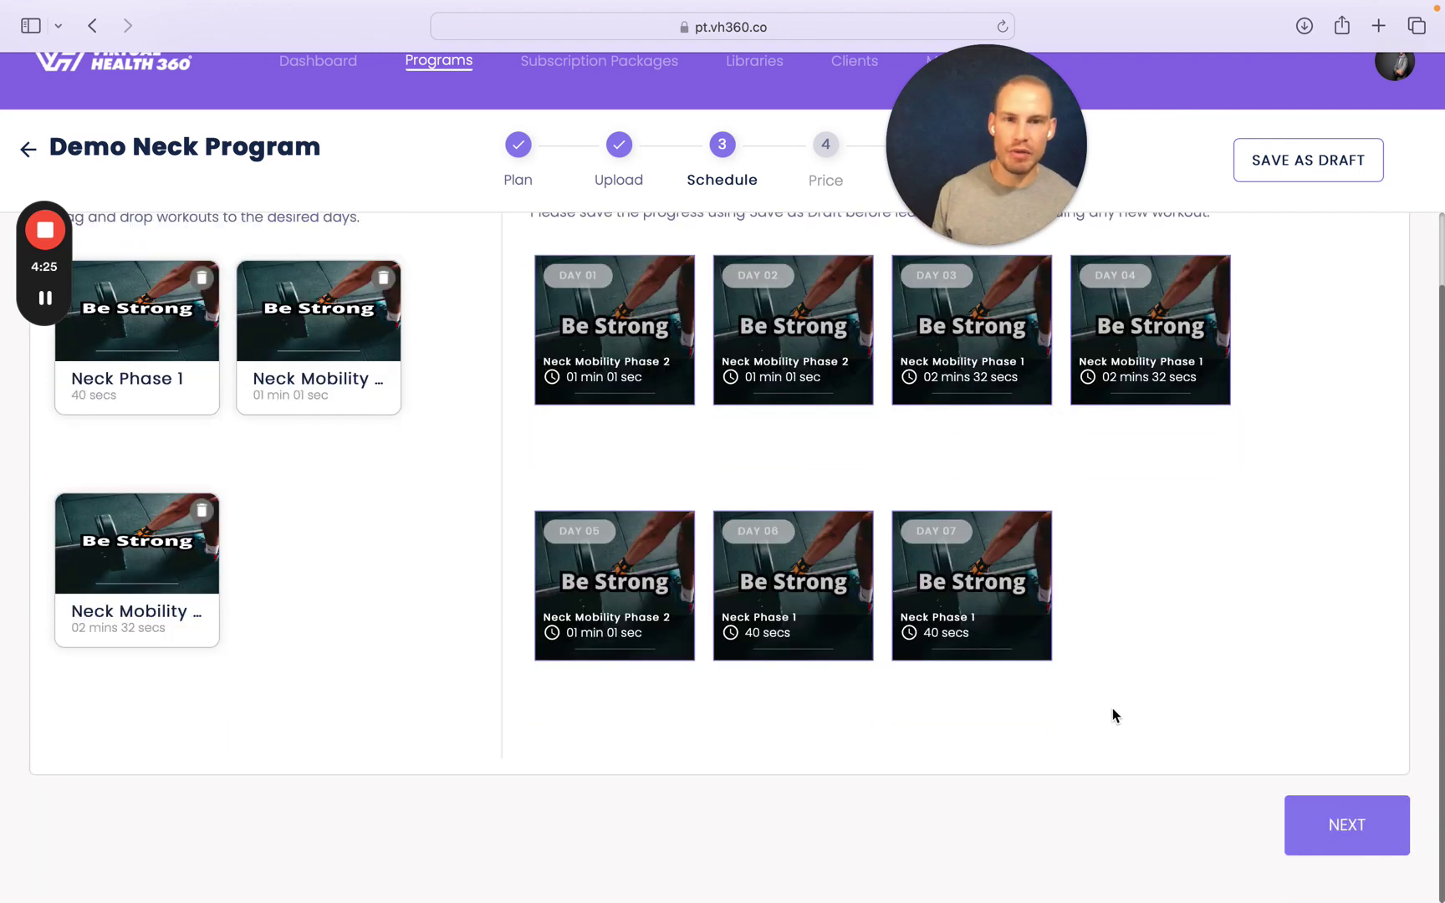
pyautogui.scroll(2, 1135, 770)
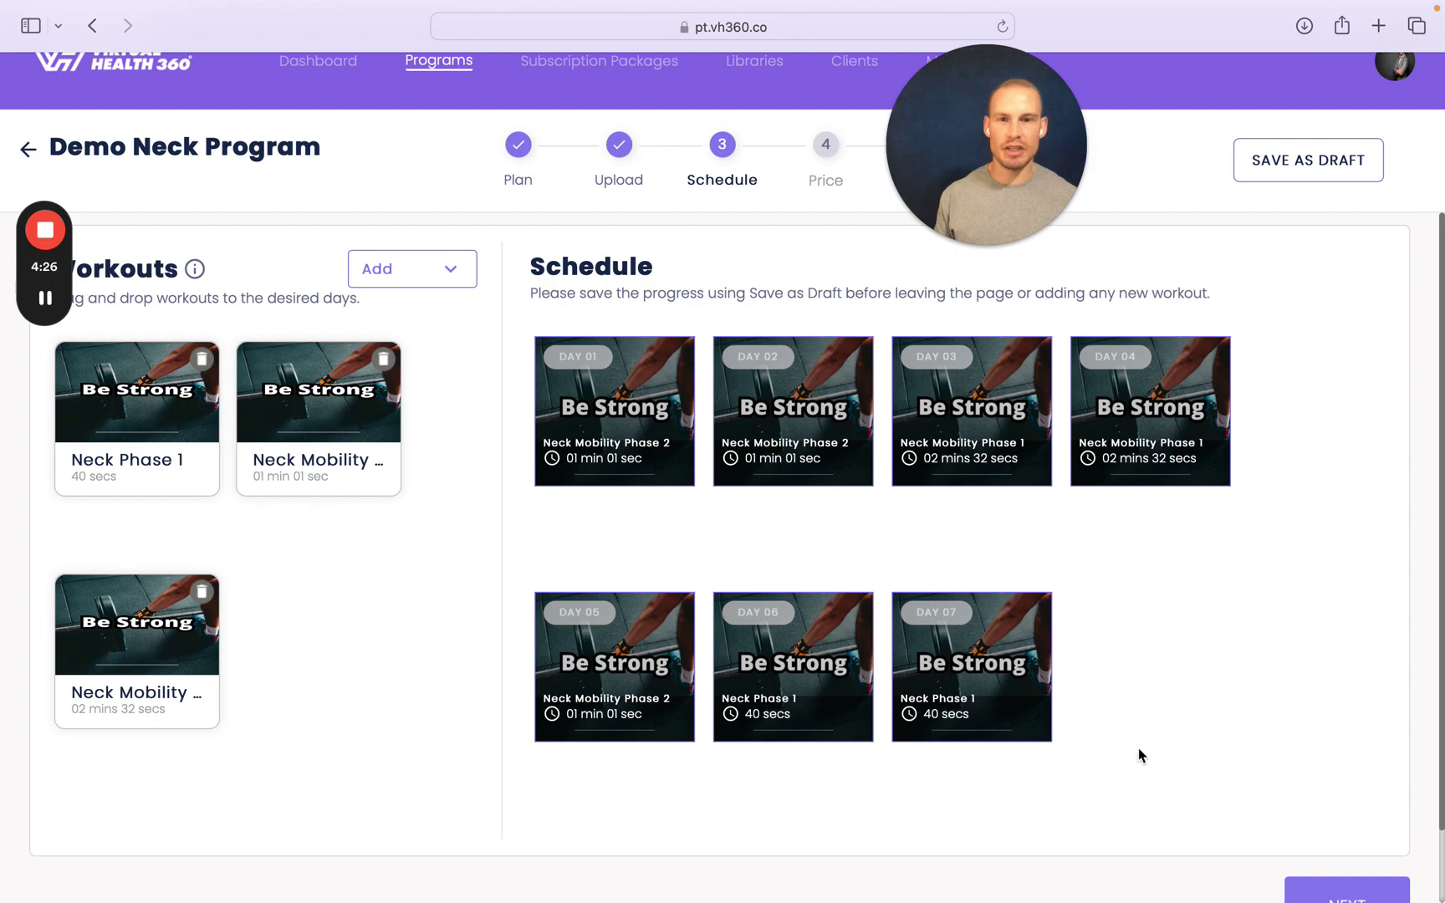
pyautogui.scroll(-2, 1146, 732)
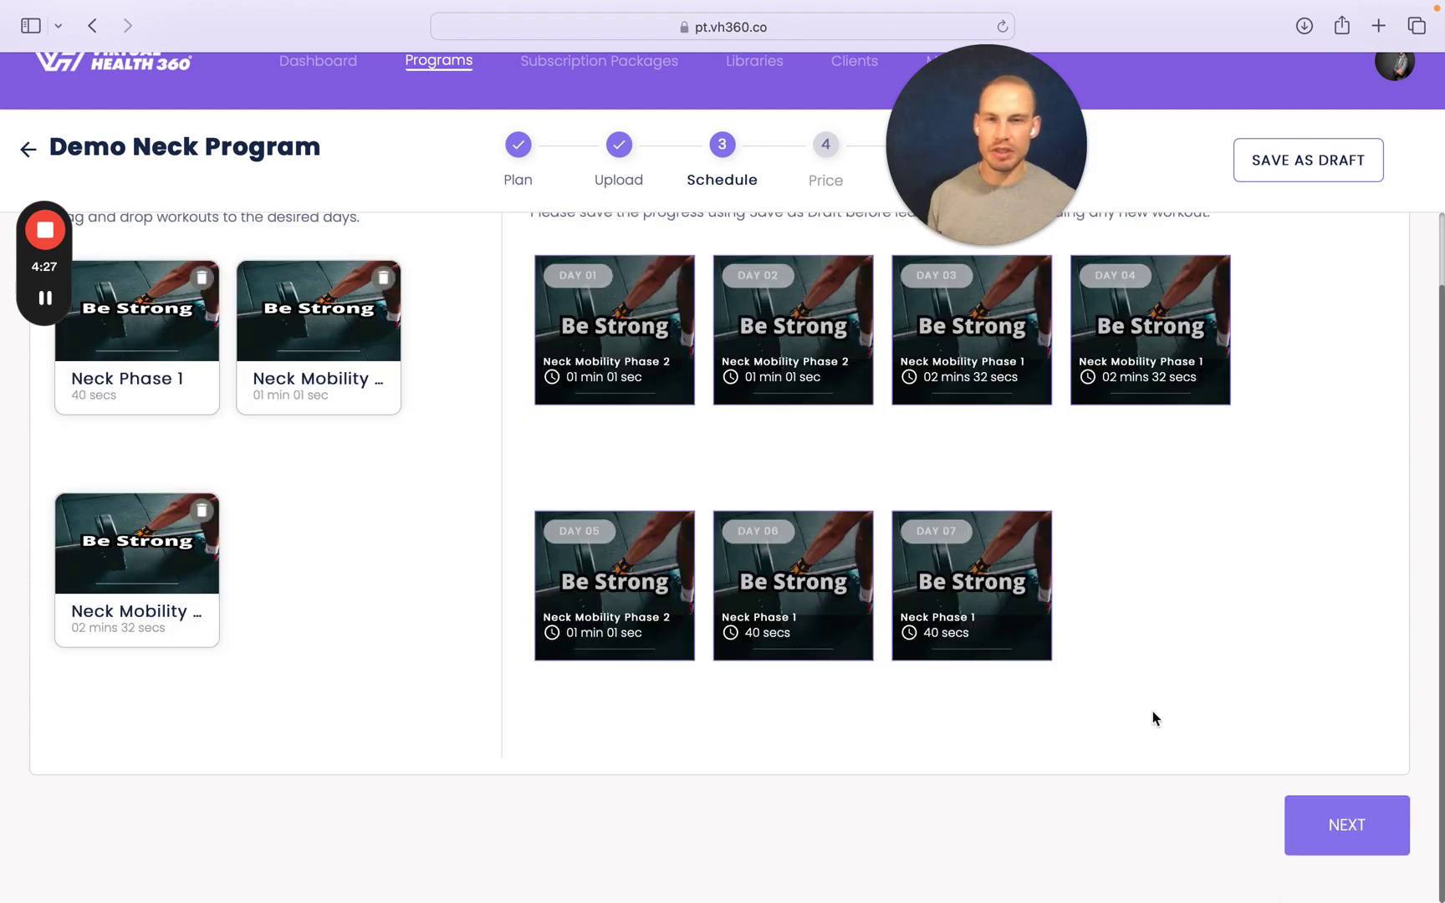
pyautogui.click(1346, 828)
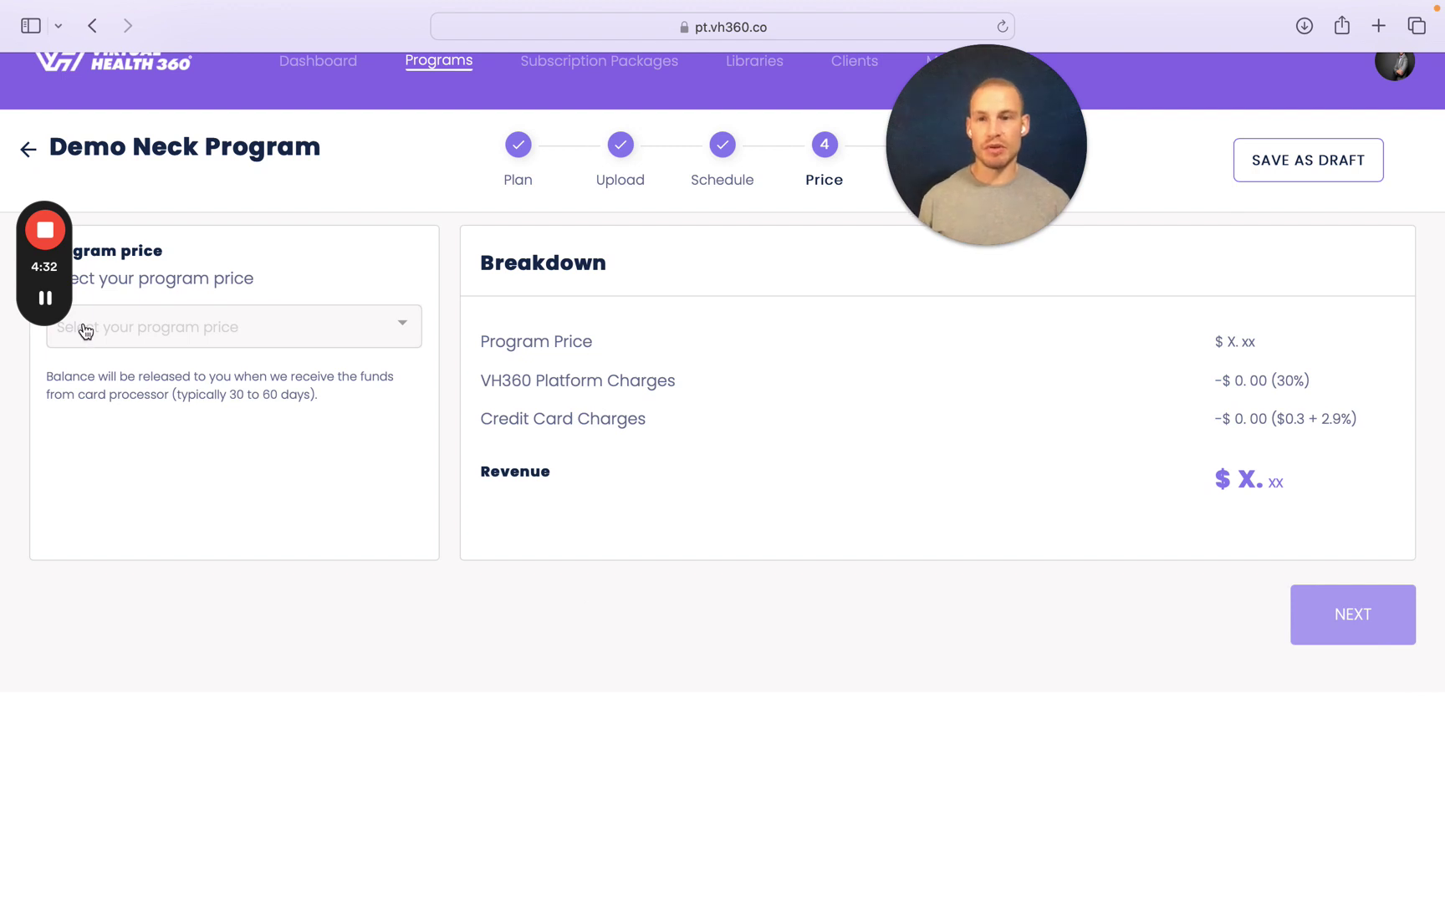
# - Set the program price to $4.99 and continue to the final program review
pyautogui.click(348, 337)
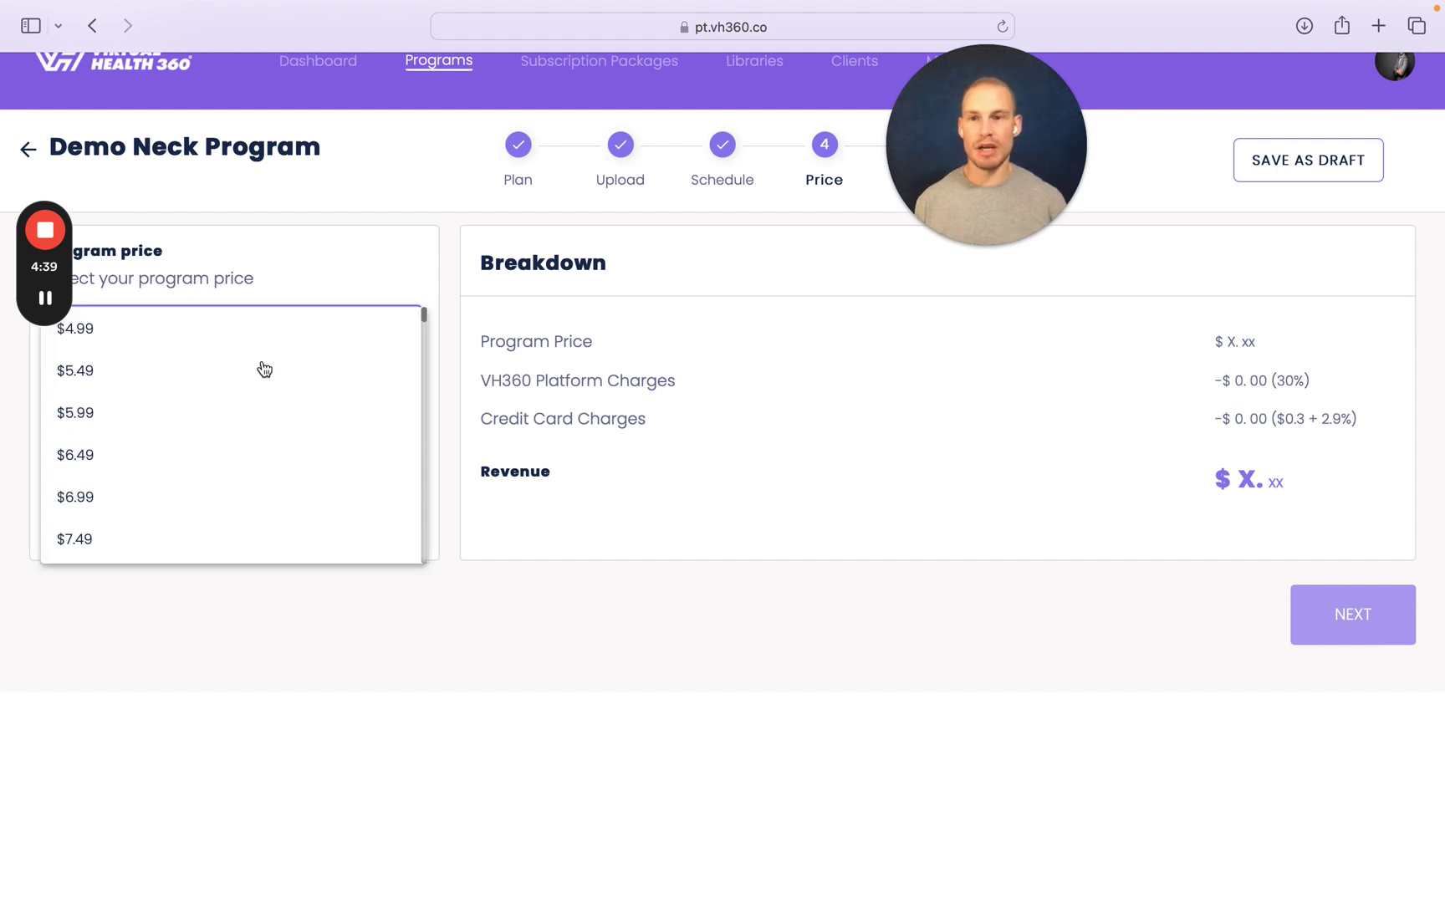
pyautogui.scroll(-3, 201, 368)
pyautogui.scroll(3, 201, 366)
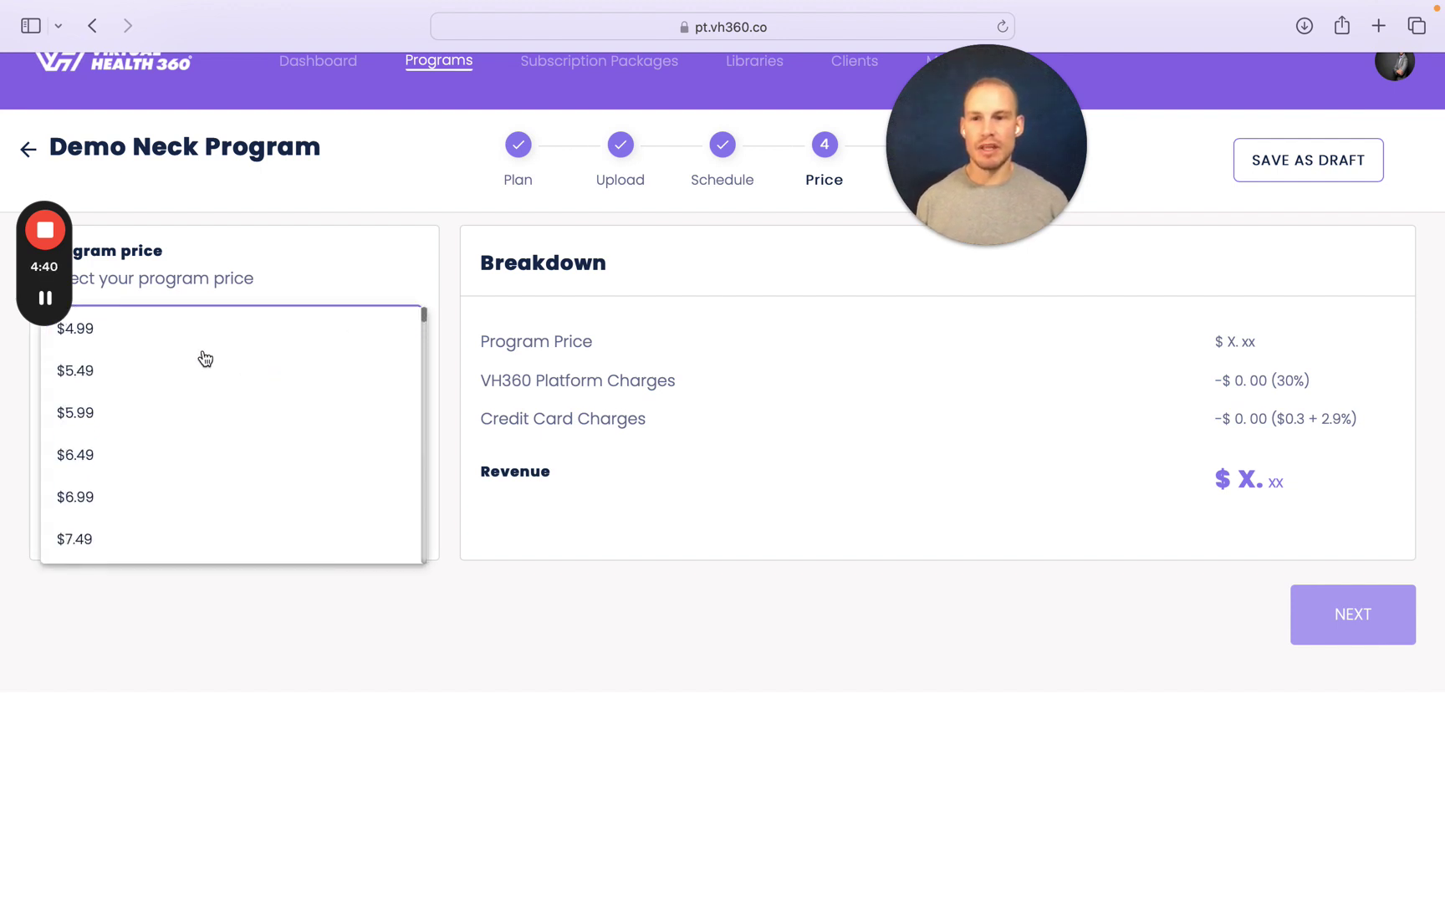
pyautogui.click(130, 331)
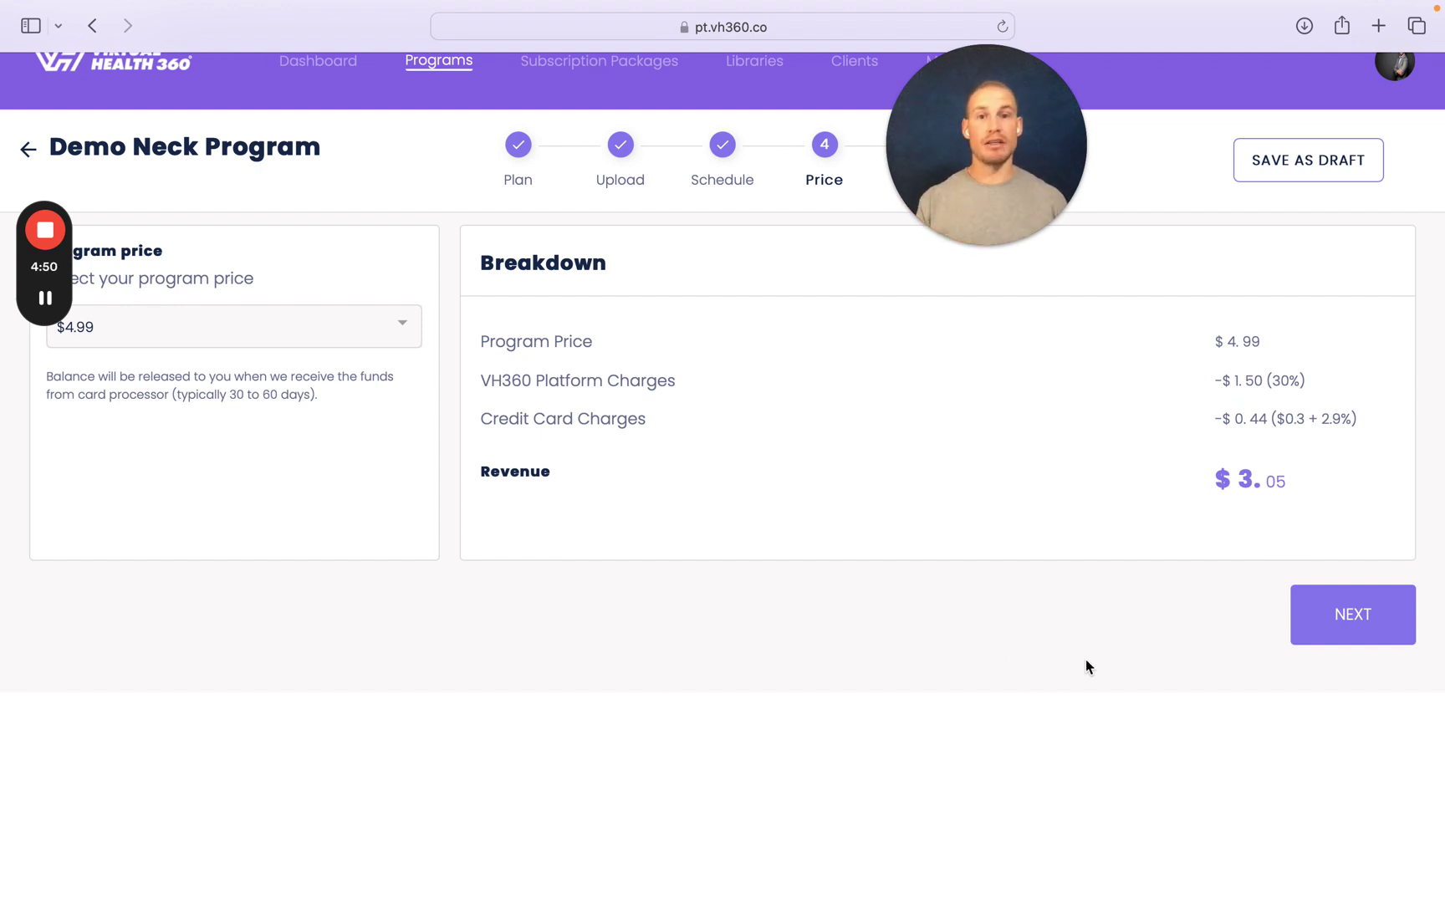
pyautogui.click(1364, 620)
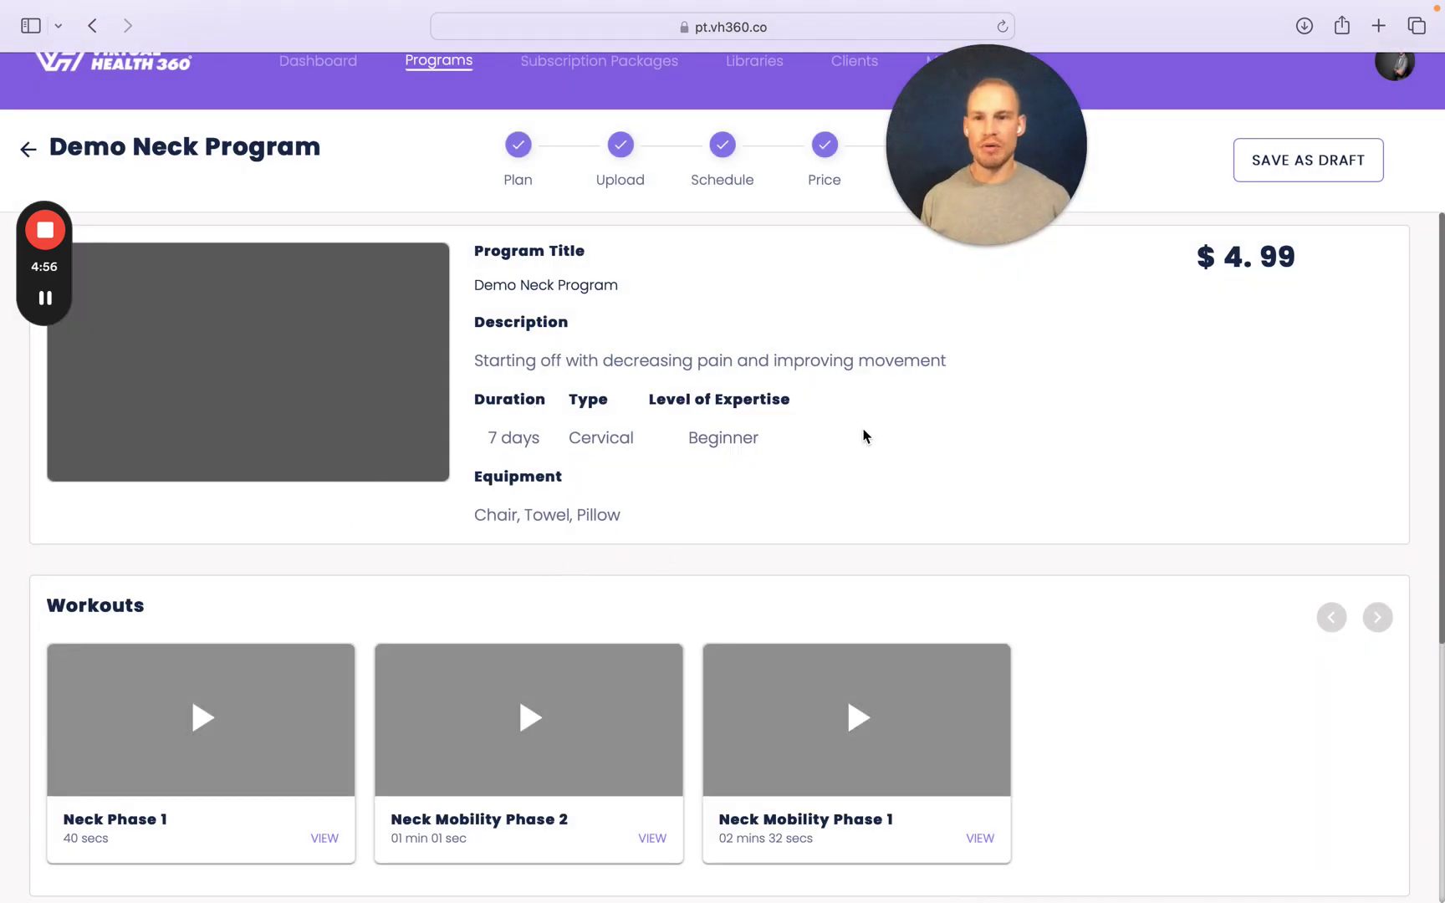
# - Review the program's workouts and schedule, publish the program, and return to the programs overview
pyautogui.scroll(-5, 1202, 456)
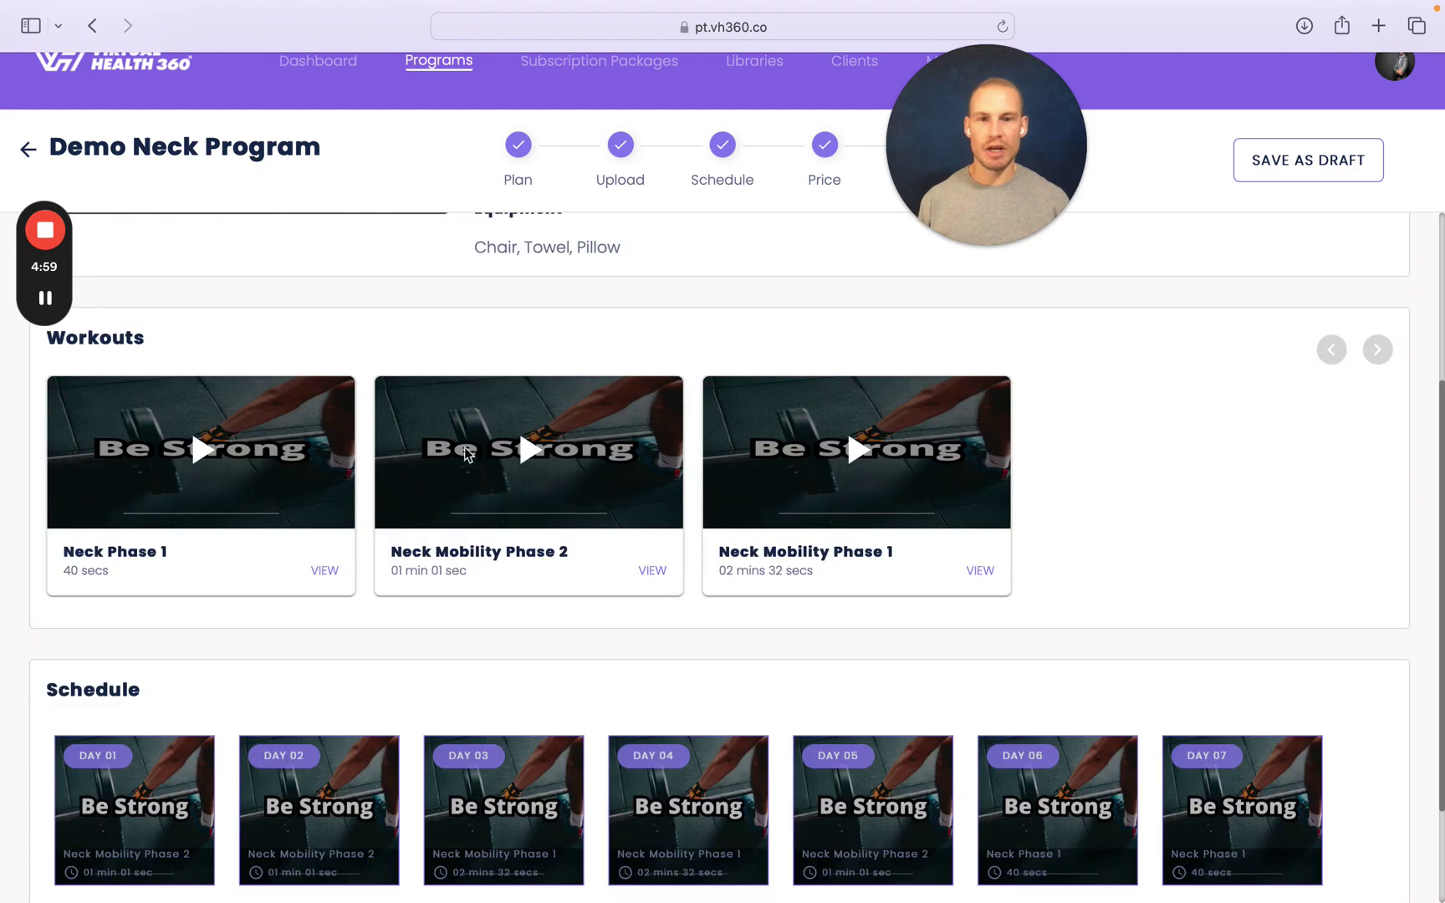
pyautogui.scroll(-3, 1317, 512)
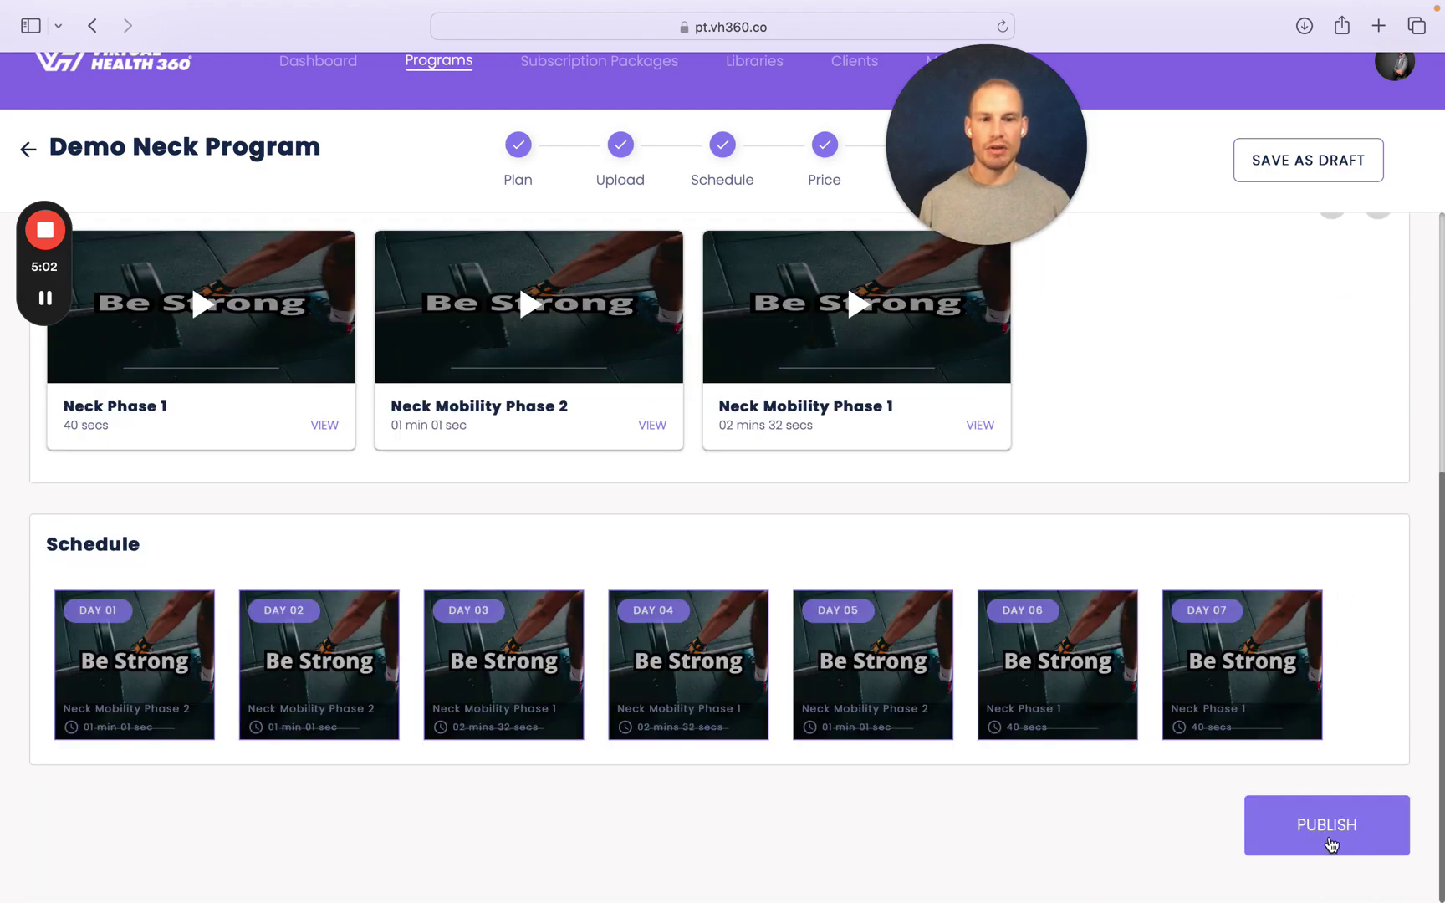
pyautogui.click(1331, 844)
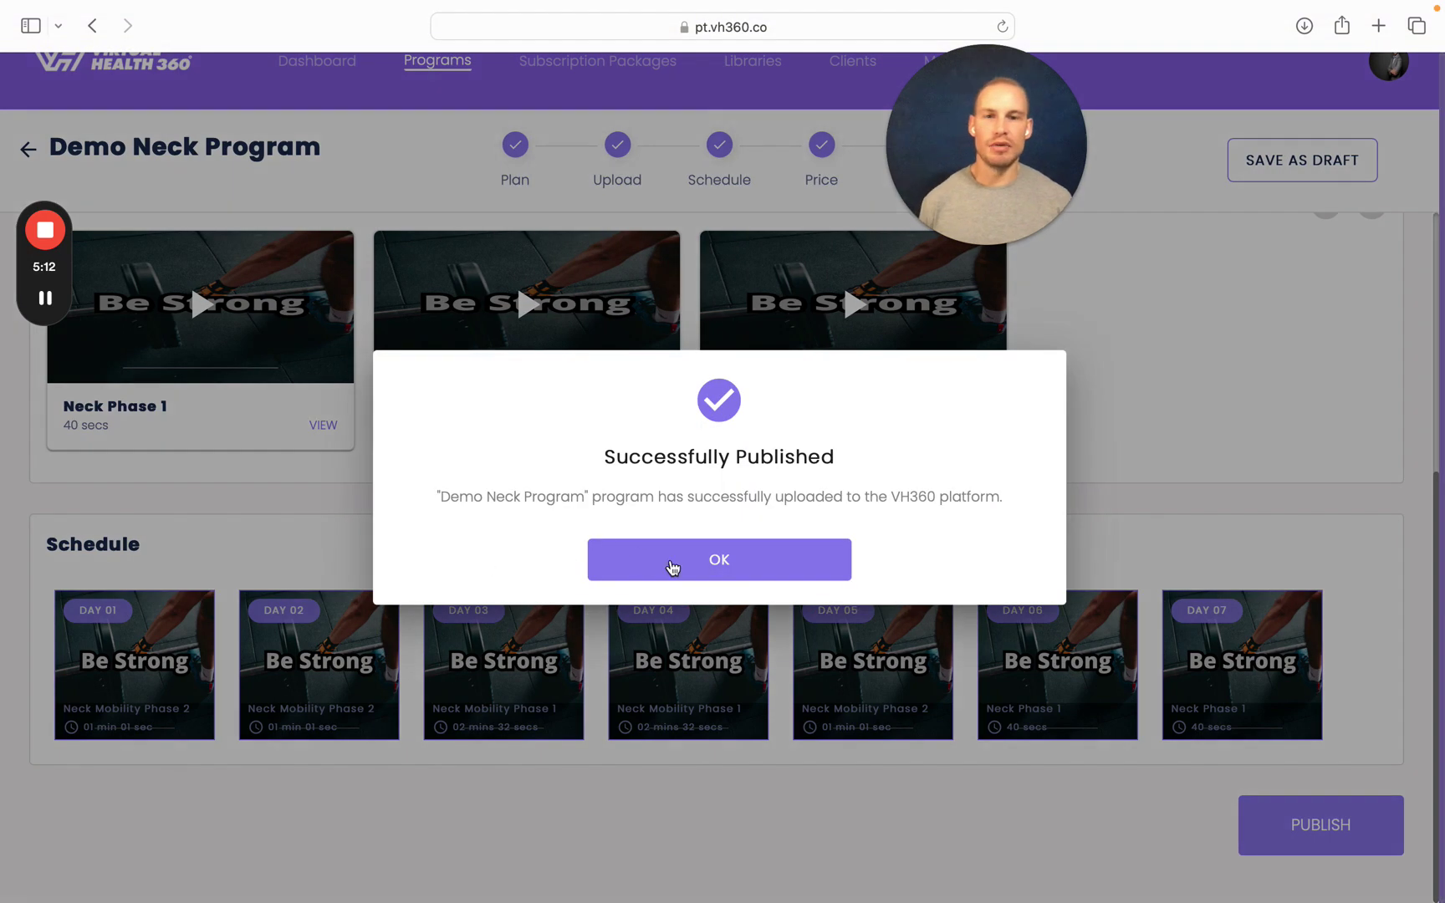
pyautogui.click(672, 567)
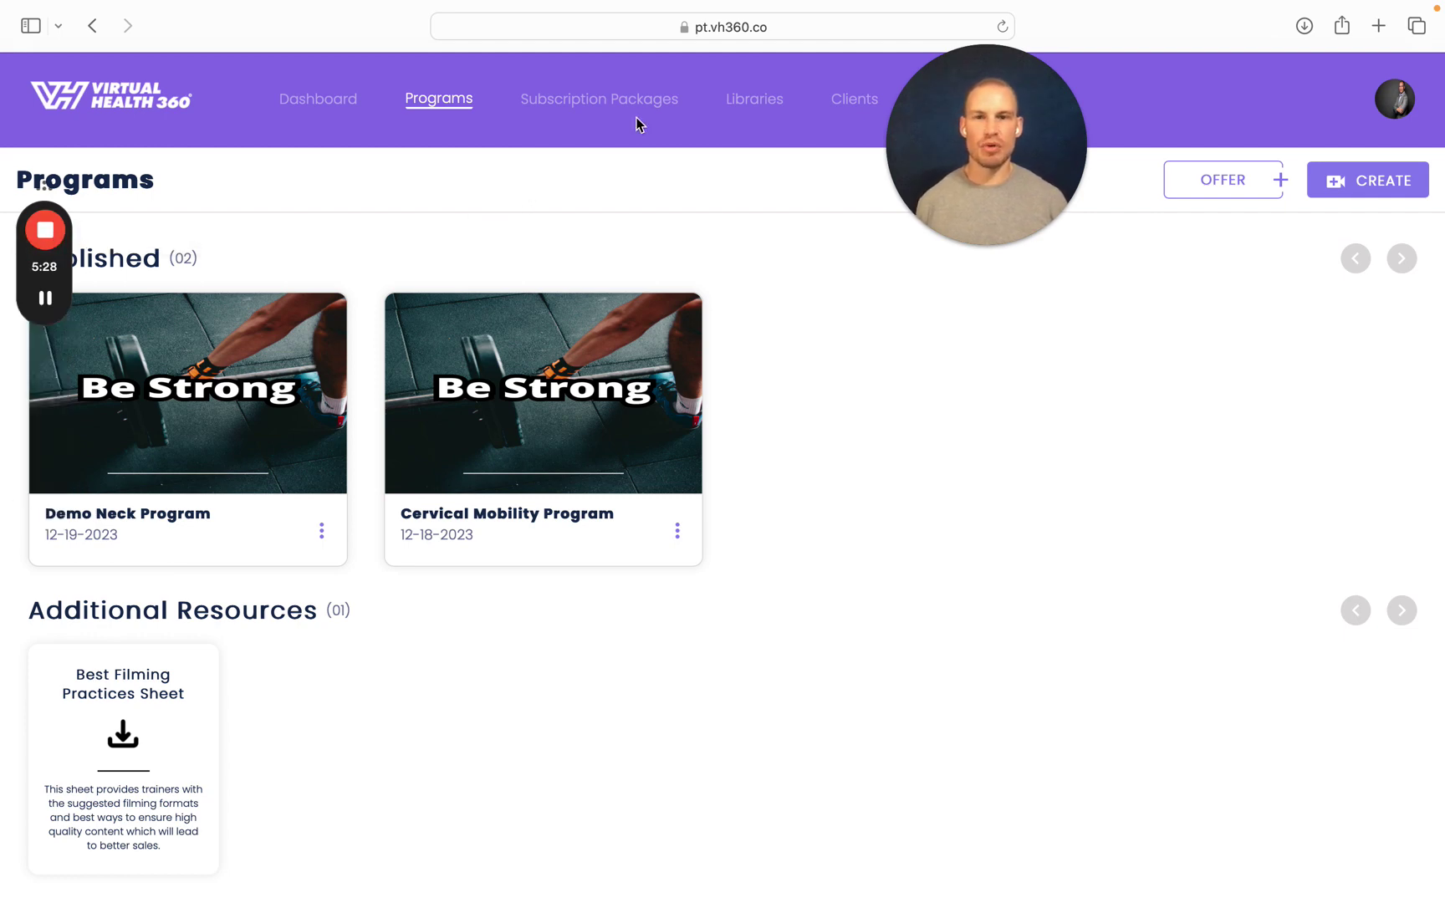
# - Open the Subscription Packages page and bring up the unpublished packages
pyautogui.click(614, 101)
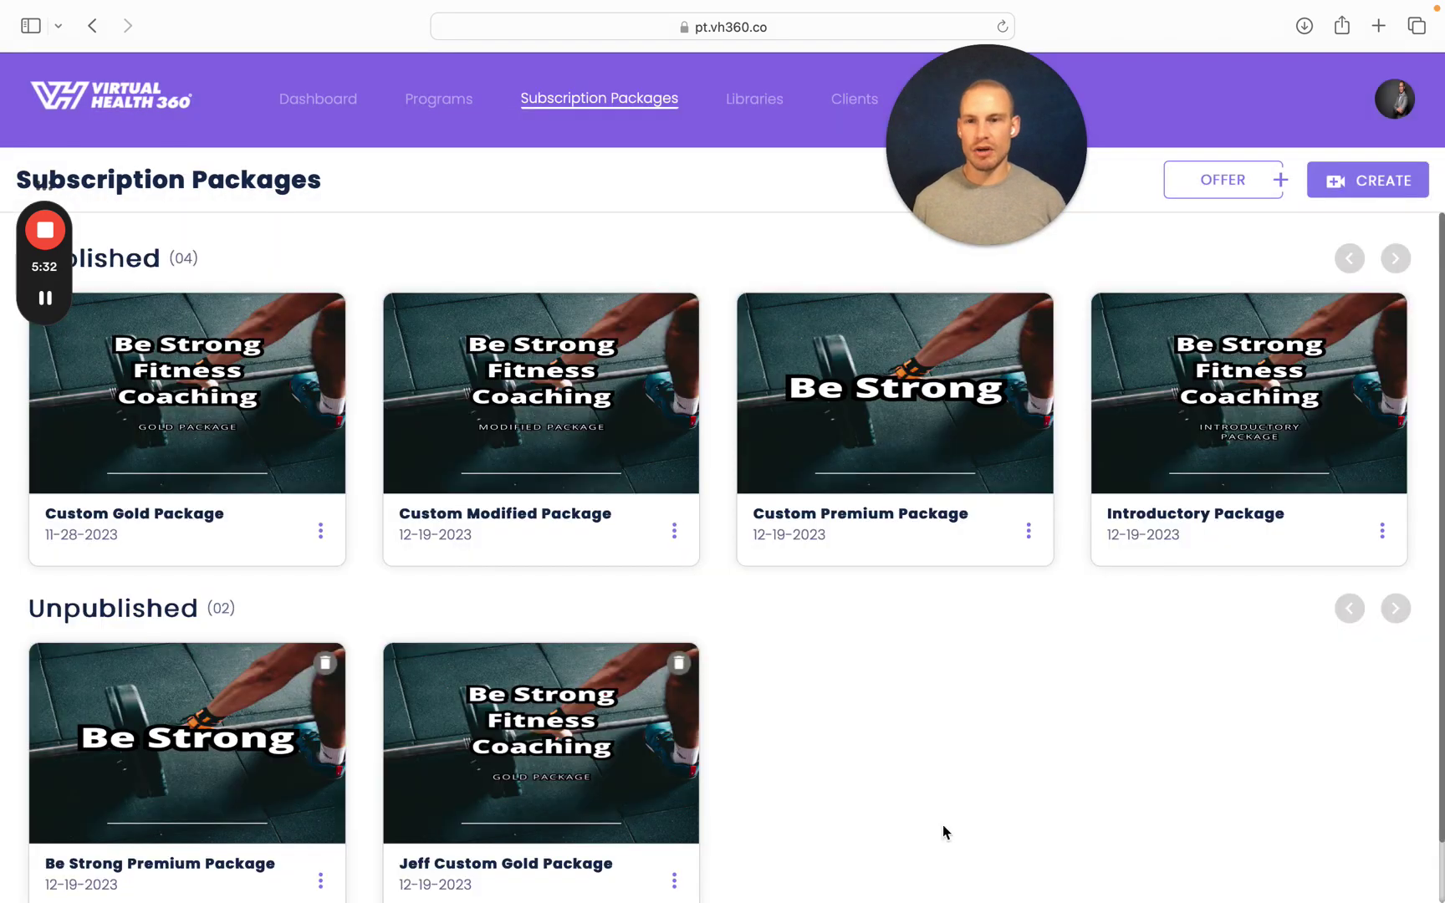
pyautogui.scroll(-1, 889, 776)
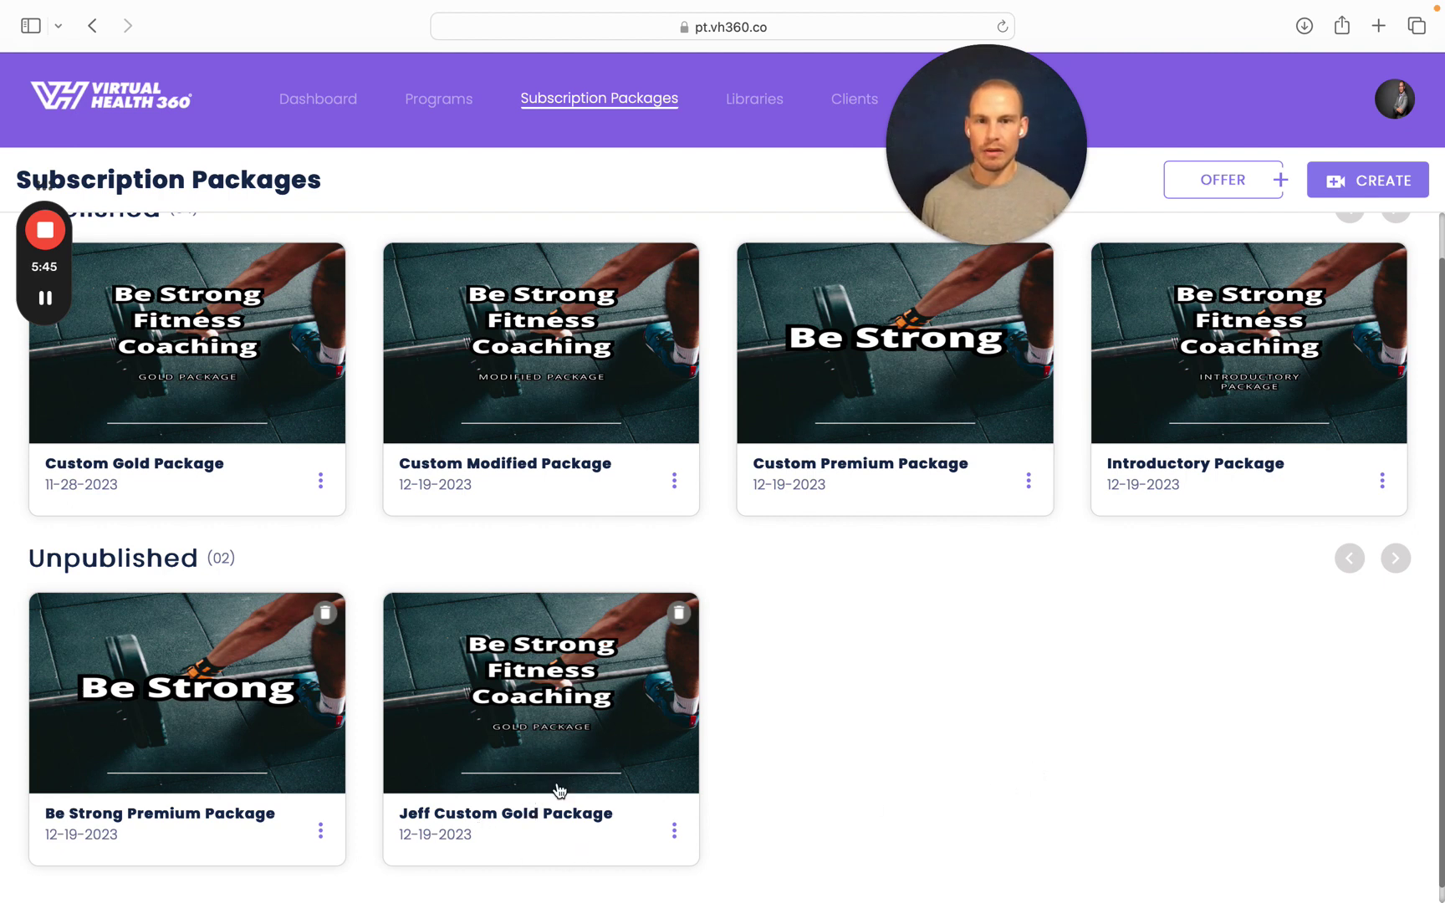
pyautogui.scroll(-1, 535, 790)
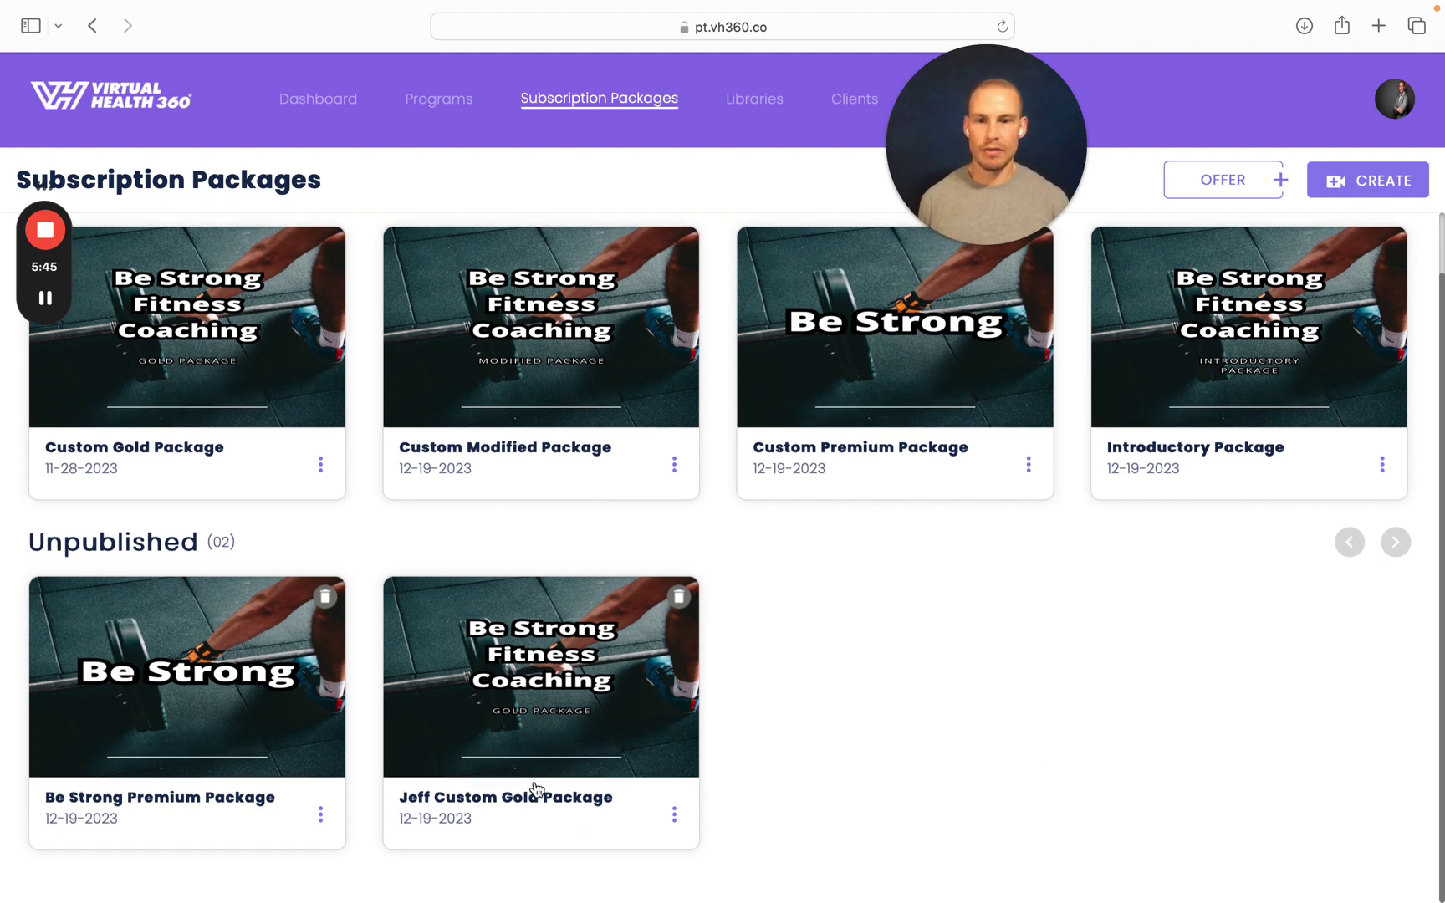
# - Try to edit the unpublished custom gold package and dismiss the alert
pyautogui.click(675, 815)
pyautogui.click(703, 670)
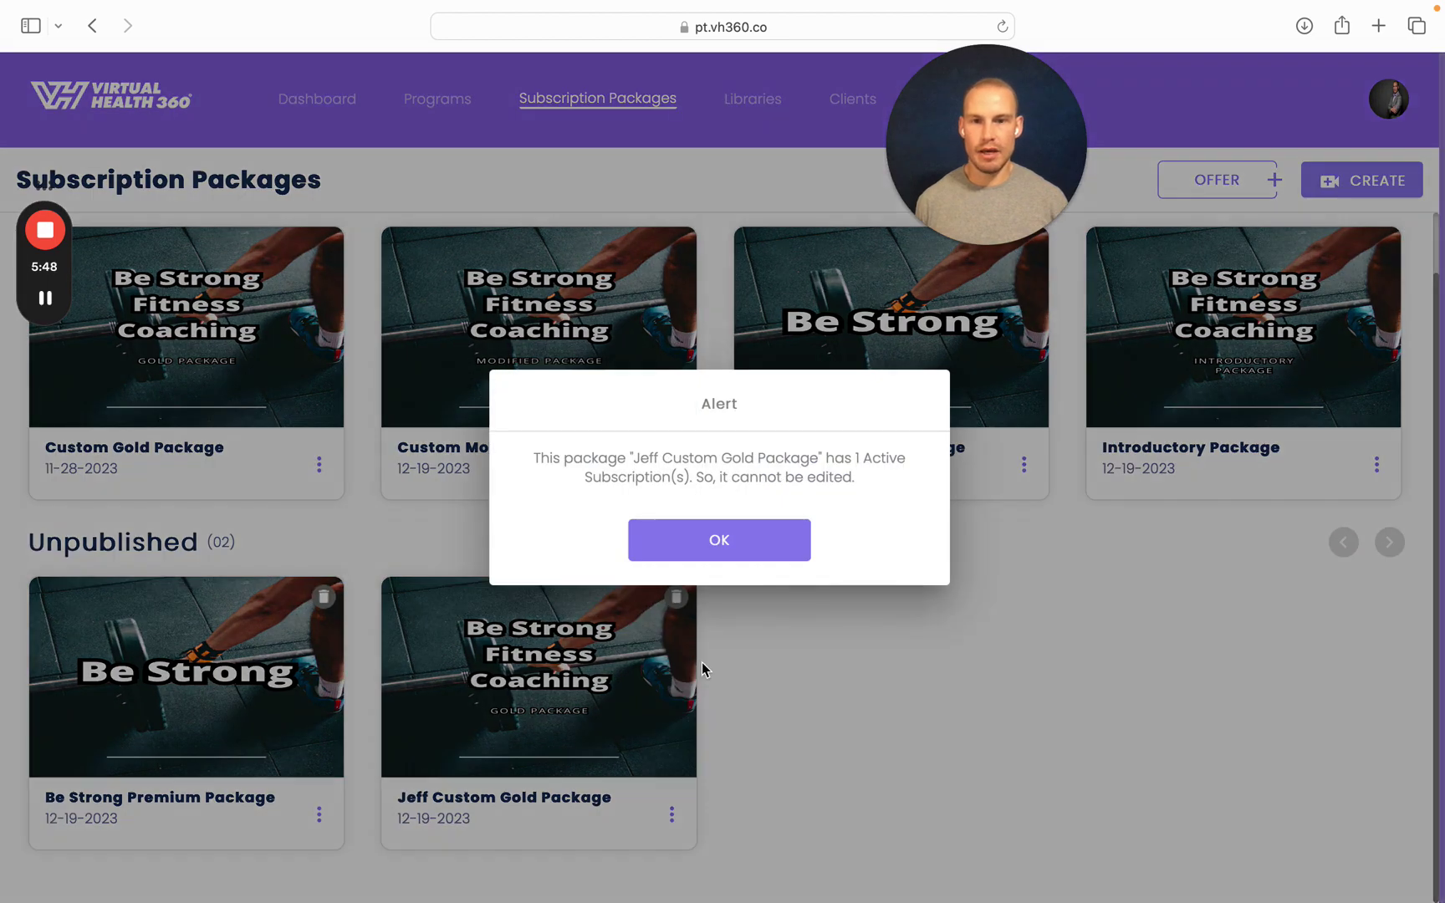
pyautogui.click(721, 541)
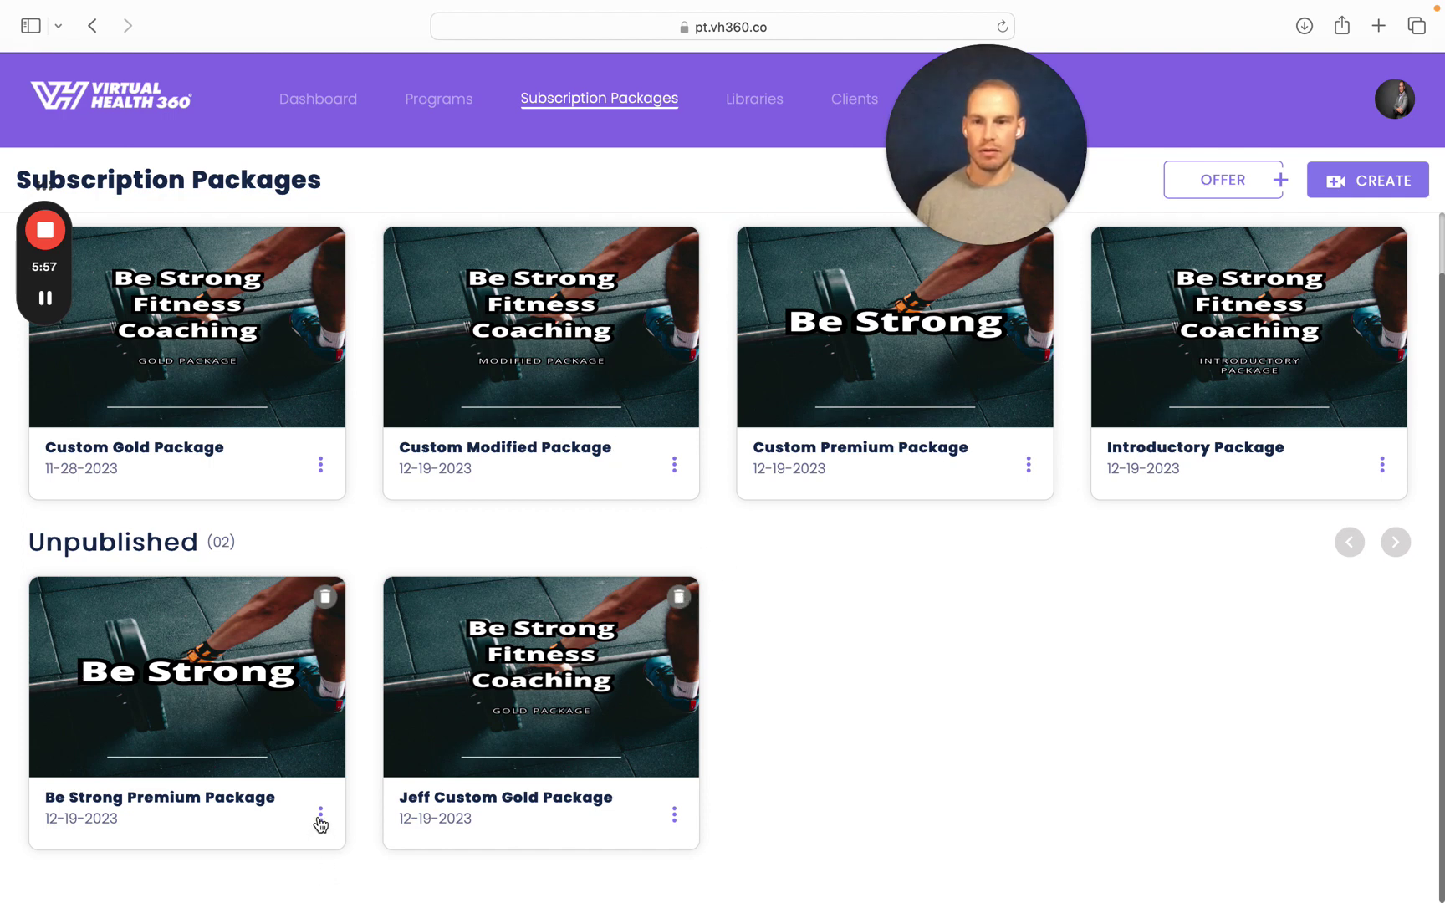
# - Open the published Custom Premium Package for editing and advance to its Configure stage, keeping the plan and access settings
pyautogui.click(1028, 462)
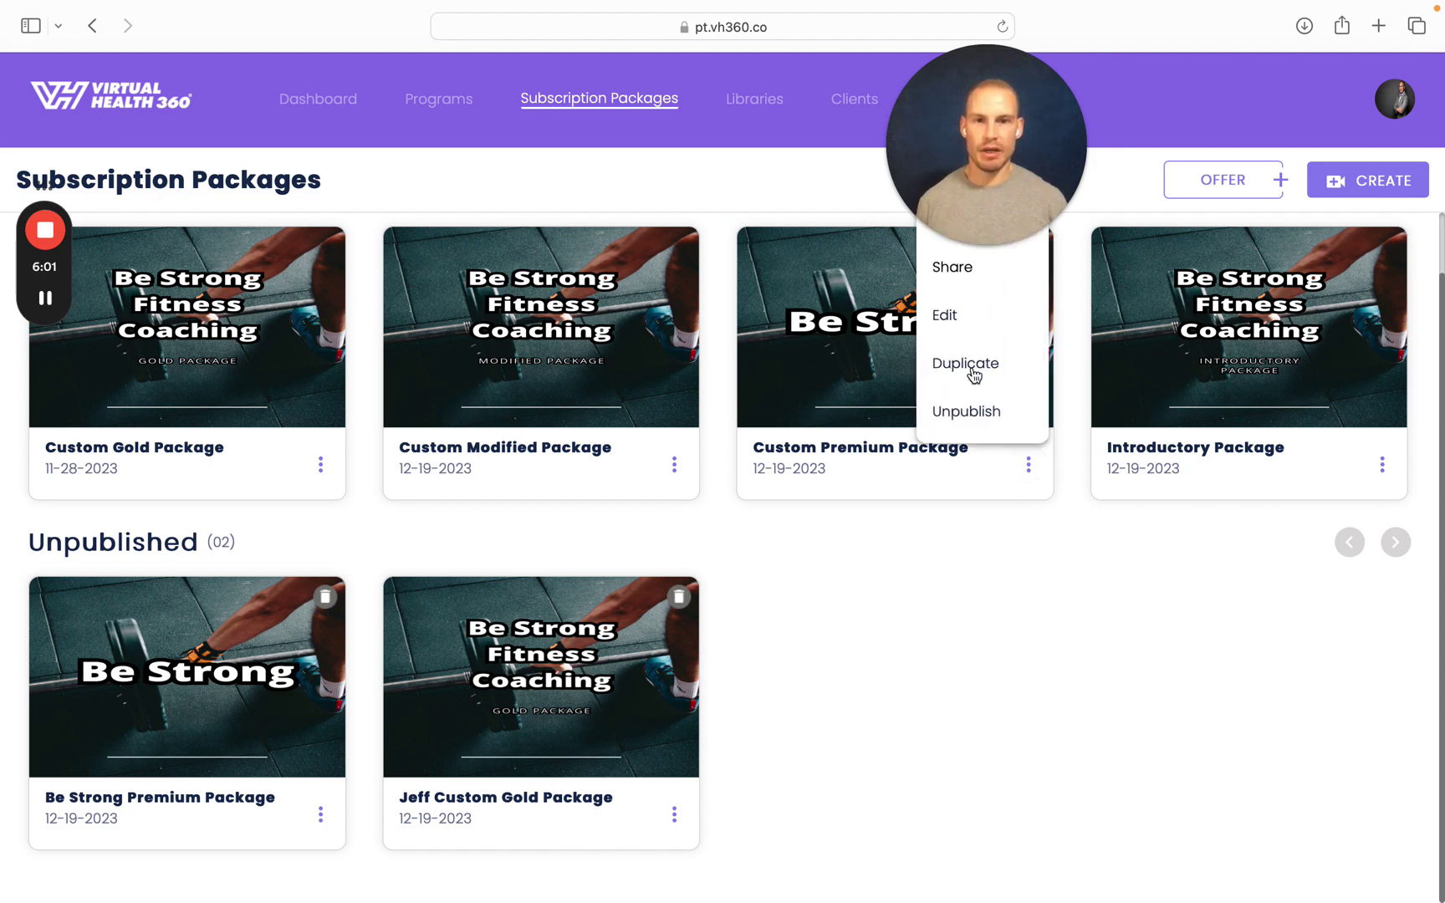
pyautogui.click(946, 317)
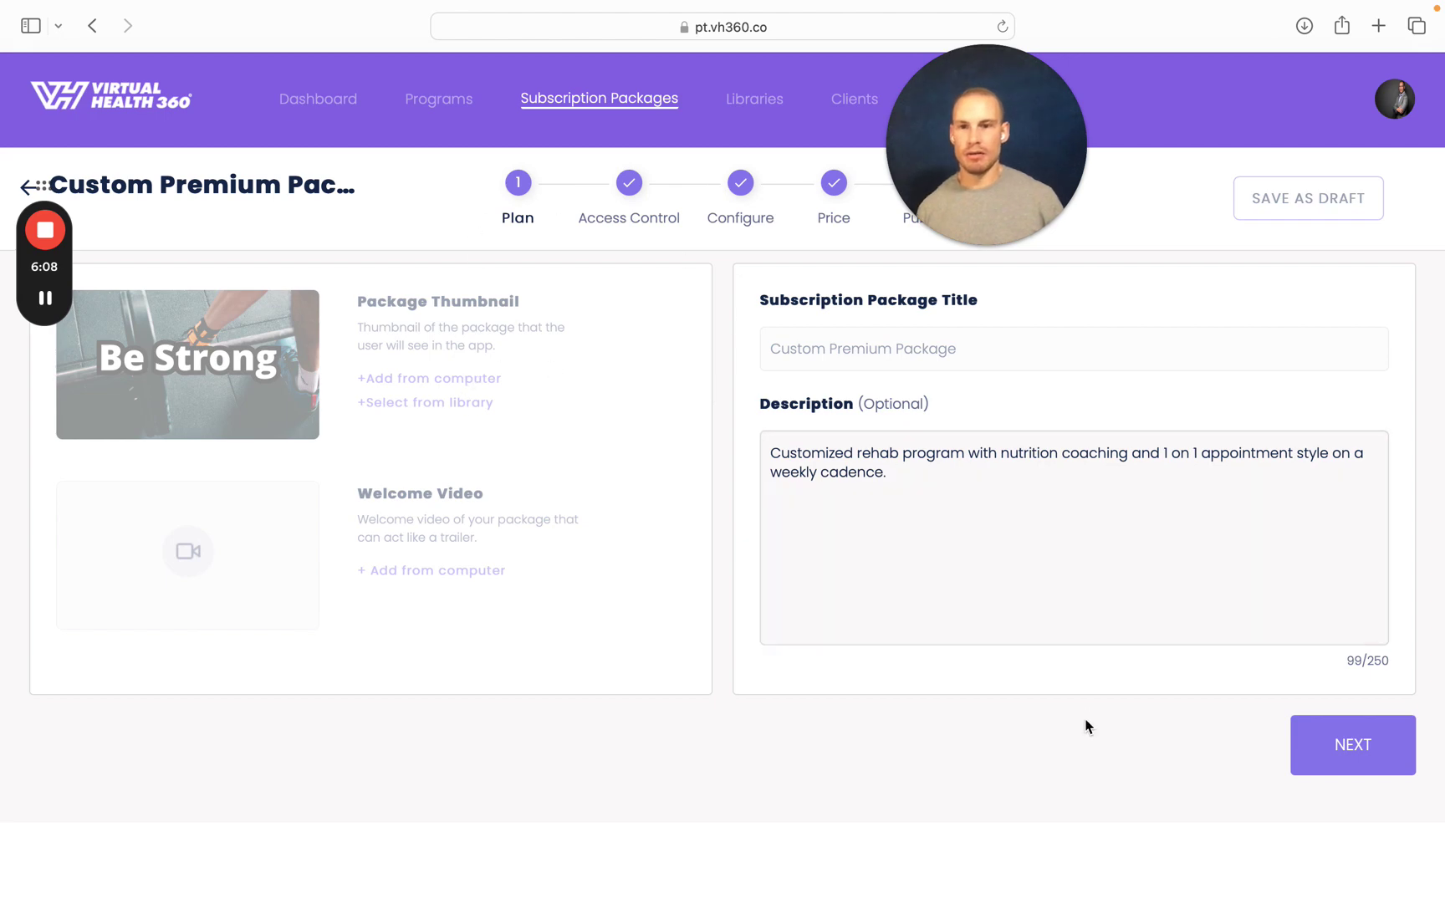
pyautogui.click(1333, 751)
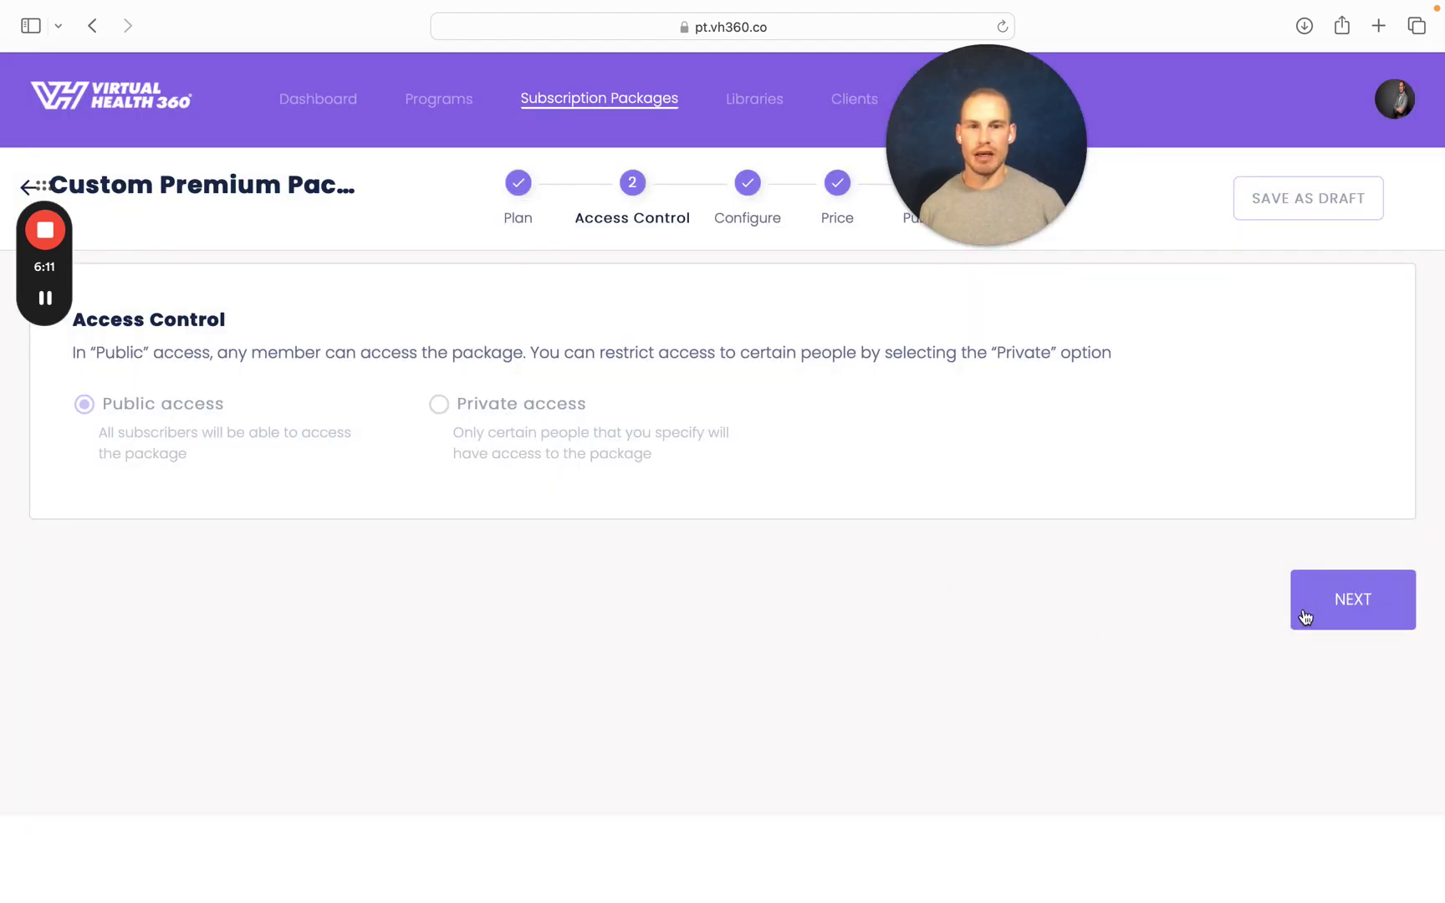
pyautogui.click(1319, 613)
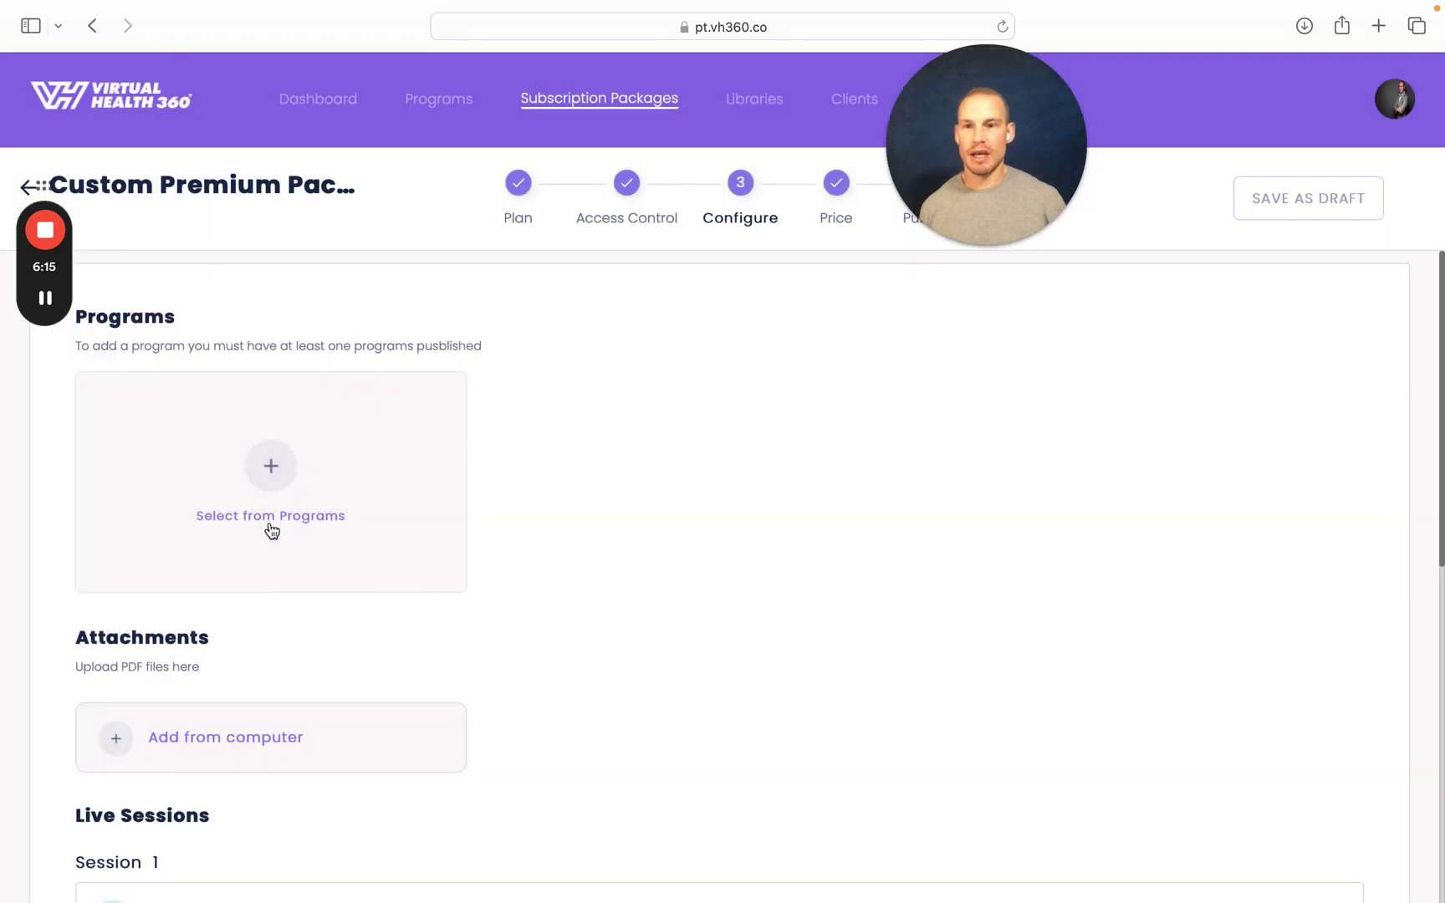
# - Add the Demo Neck Program to the programs of the Custom Premium Package
pyautogui.click(270, 526)
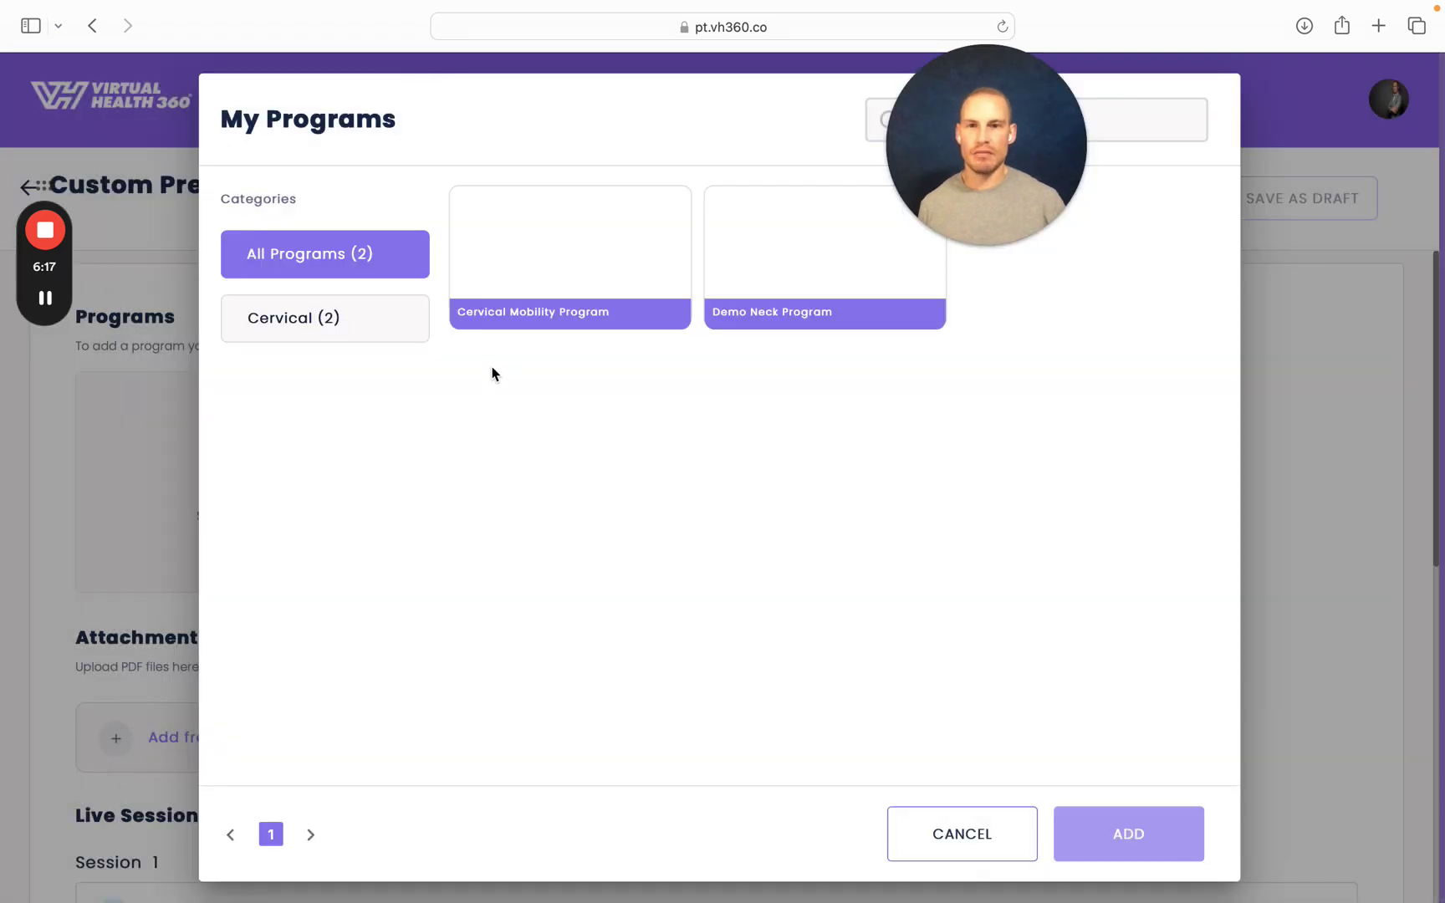
pyautogui.click(903, 280)
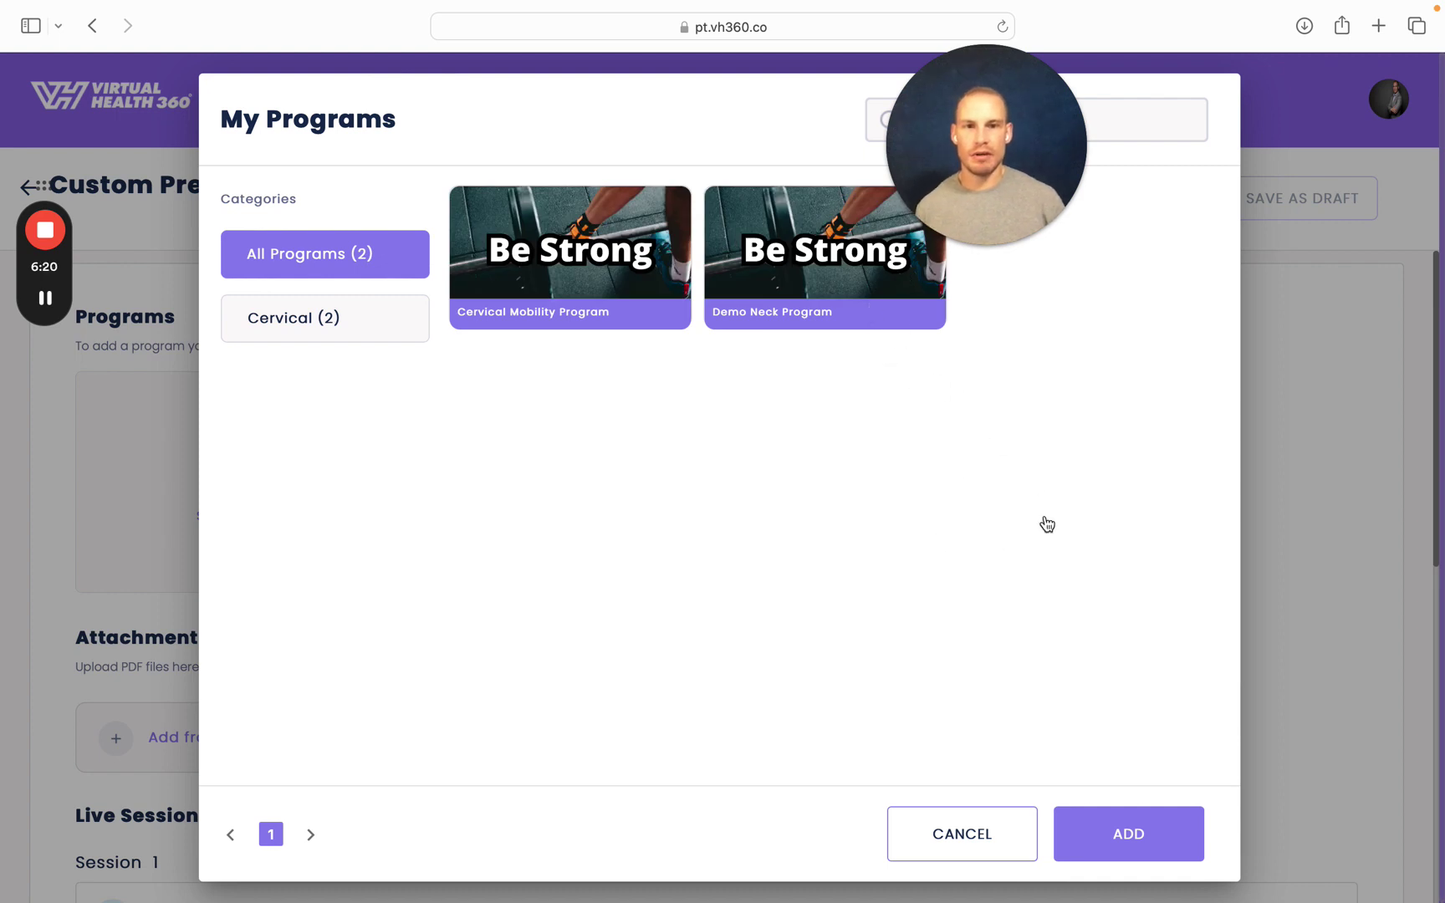
pyautogui.click(1126, 830)
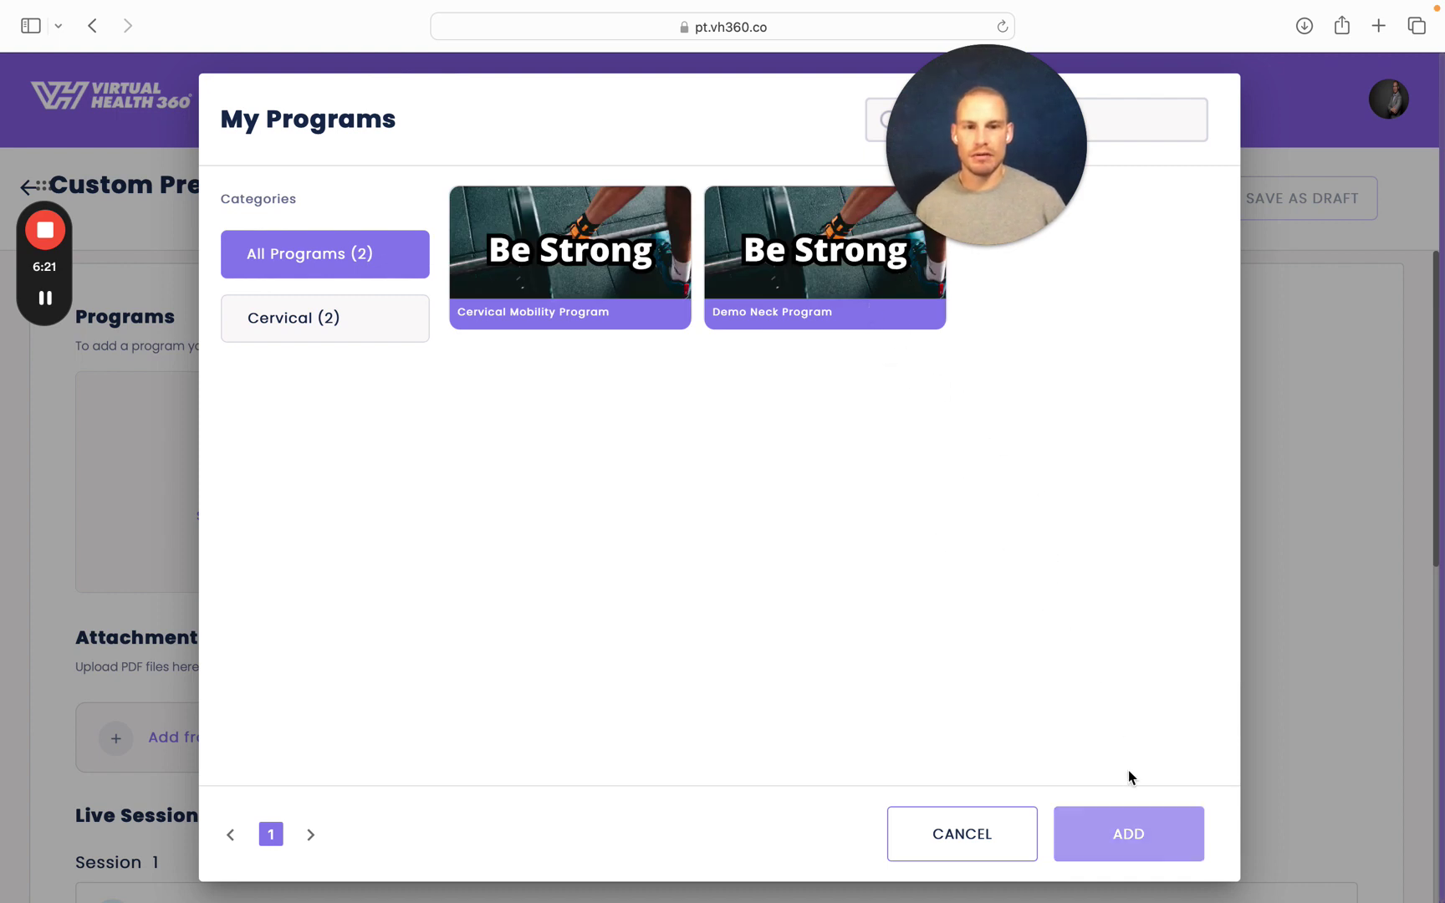
# - Select the Demo Neck Program from the available programs and add it to the package
pyautogui.click(865, 309)
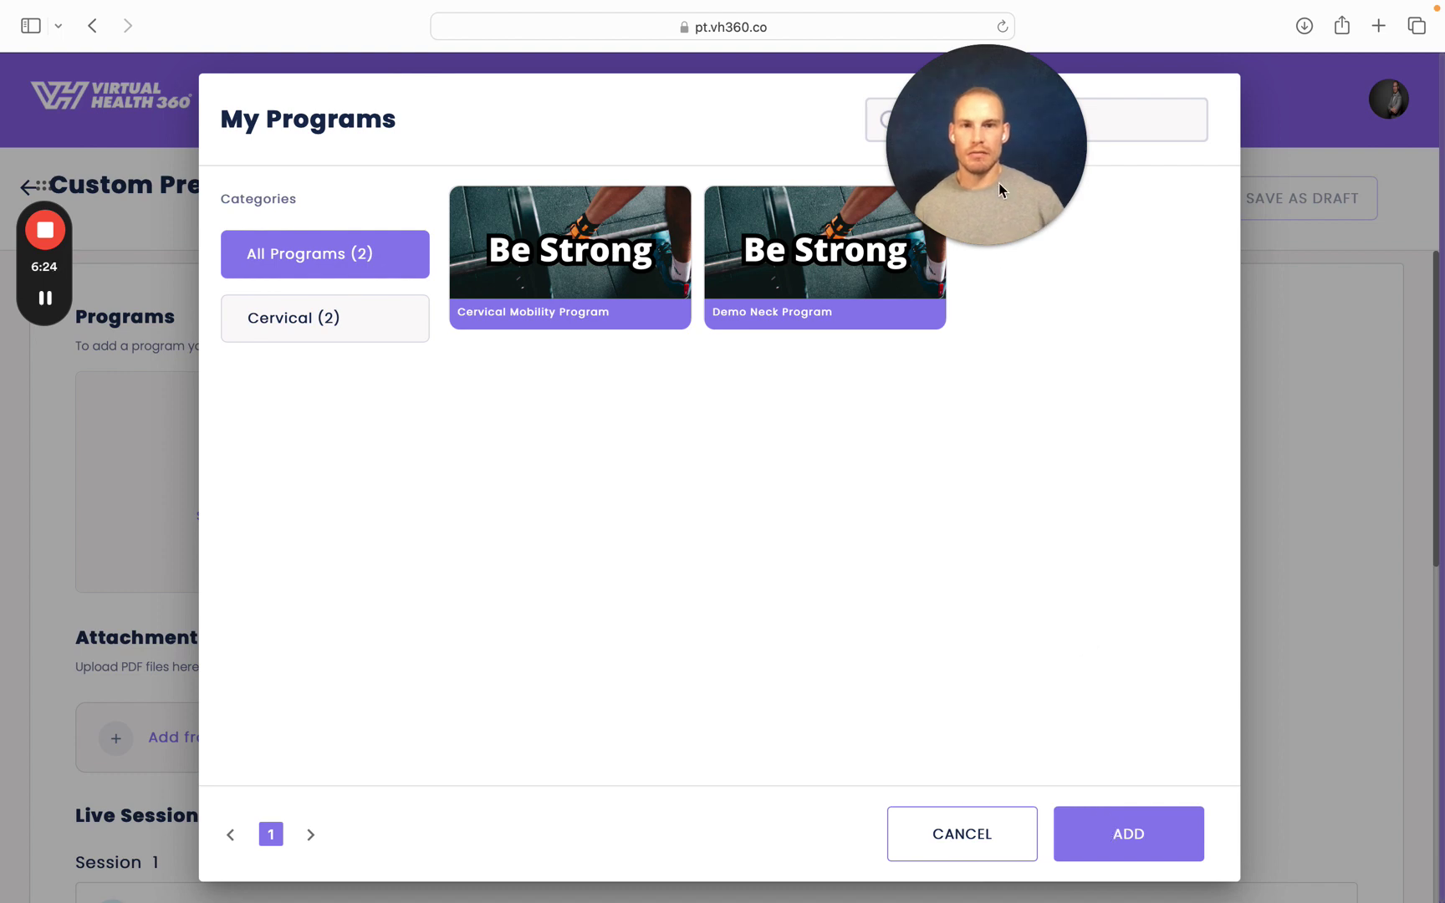
pyautogui.moveTo(999, 183); pyautogui.dragTo(1156, 211)
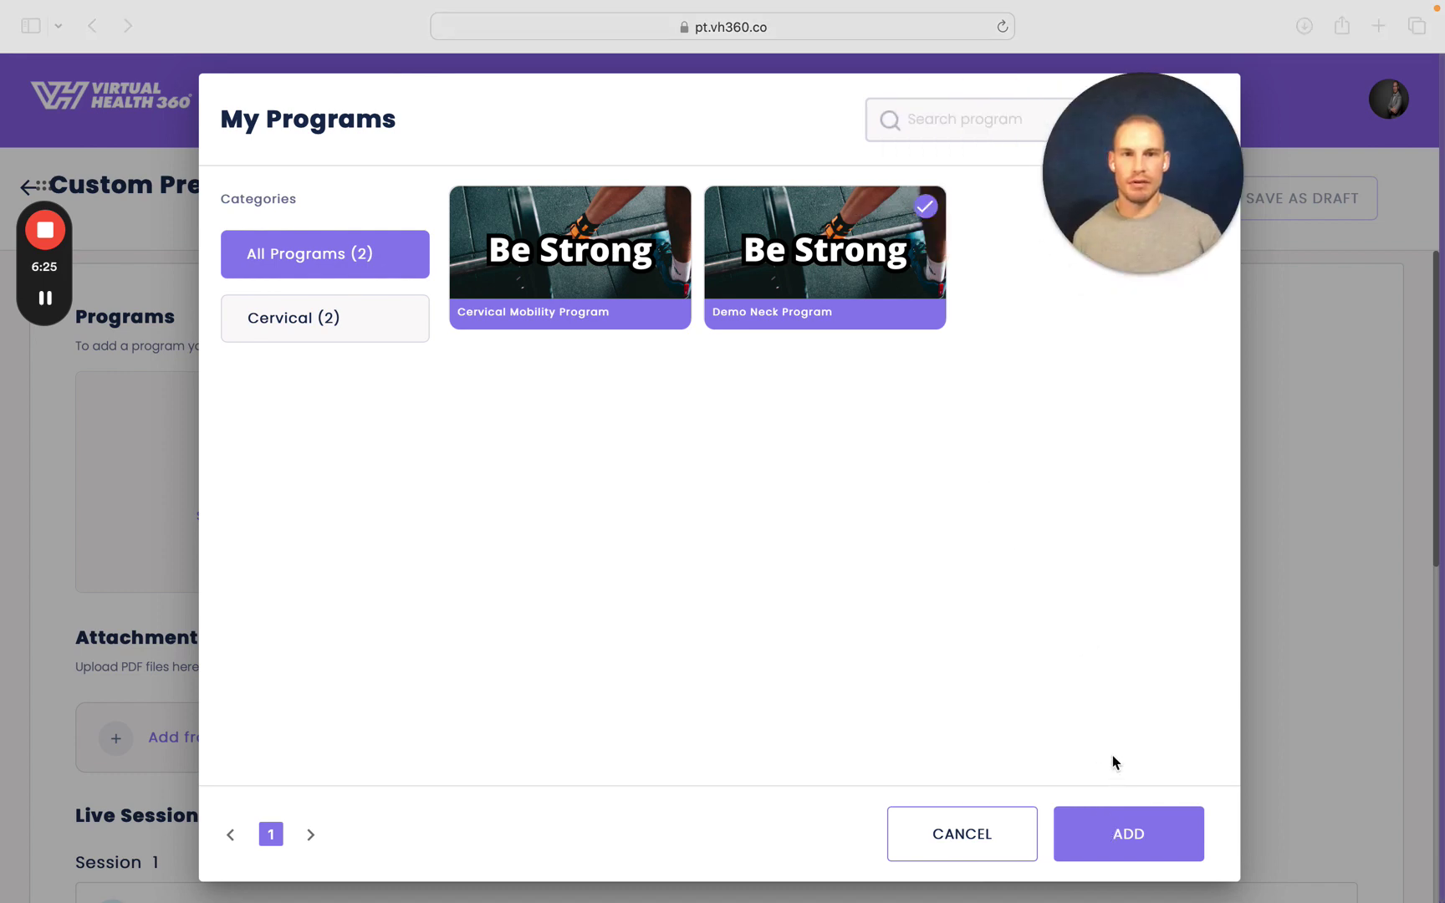
pyautogui.click(1128, 842)
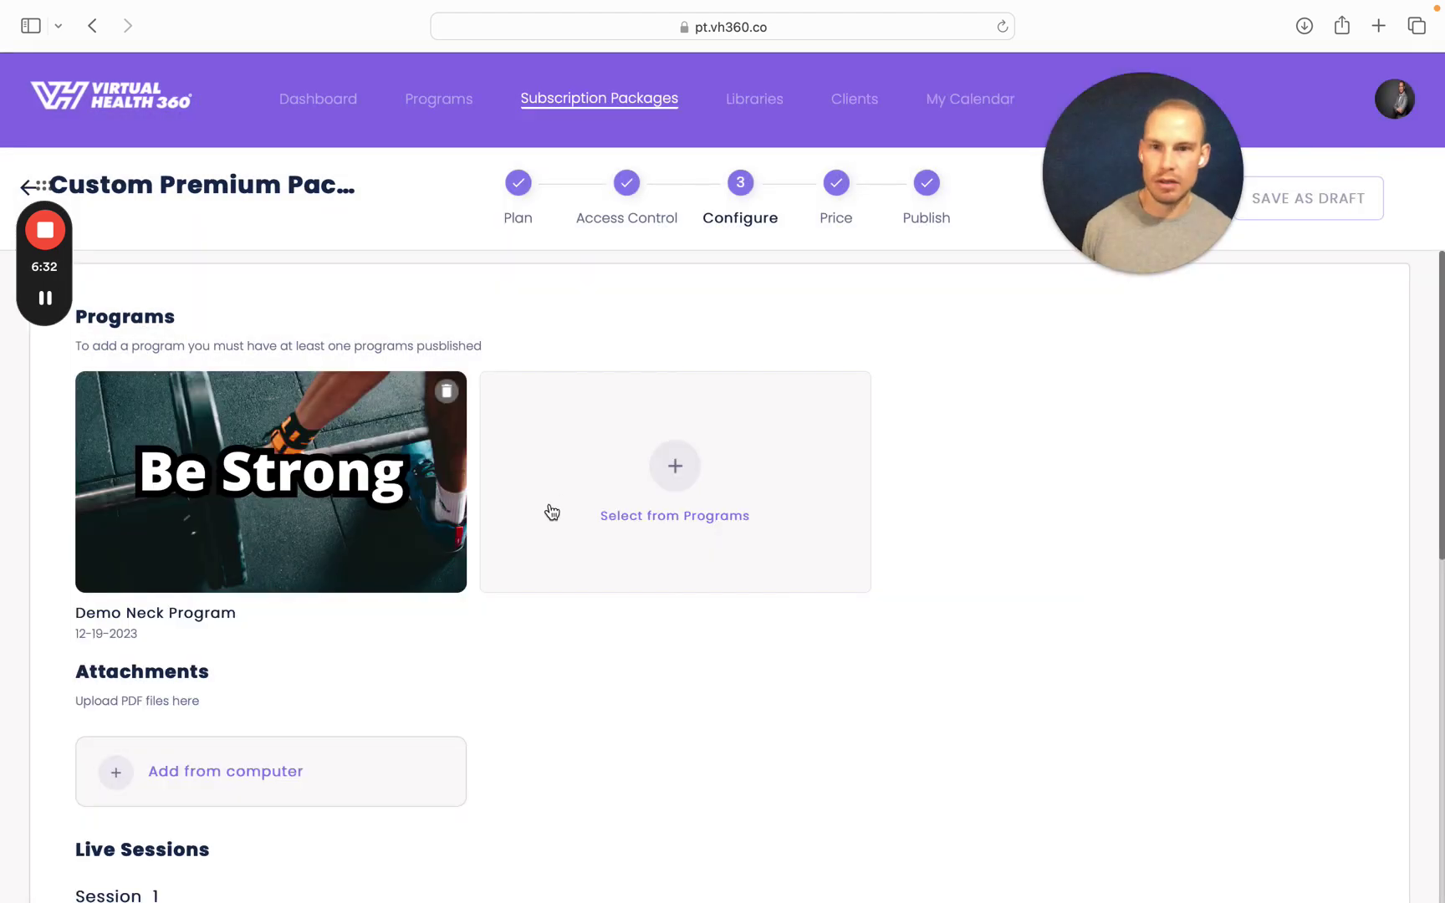
# - Advance the package through the Configure and Price stages to Publish, keeping the existing sessions, cancellation policy and price
pyautogui.scroll(-5, 833, 677)
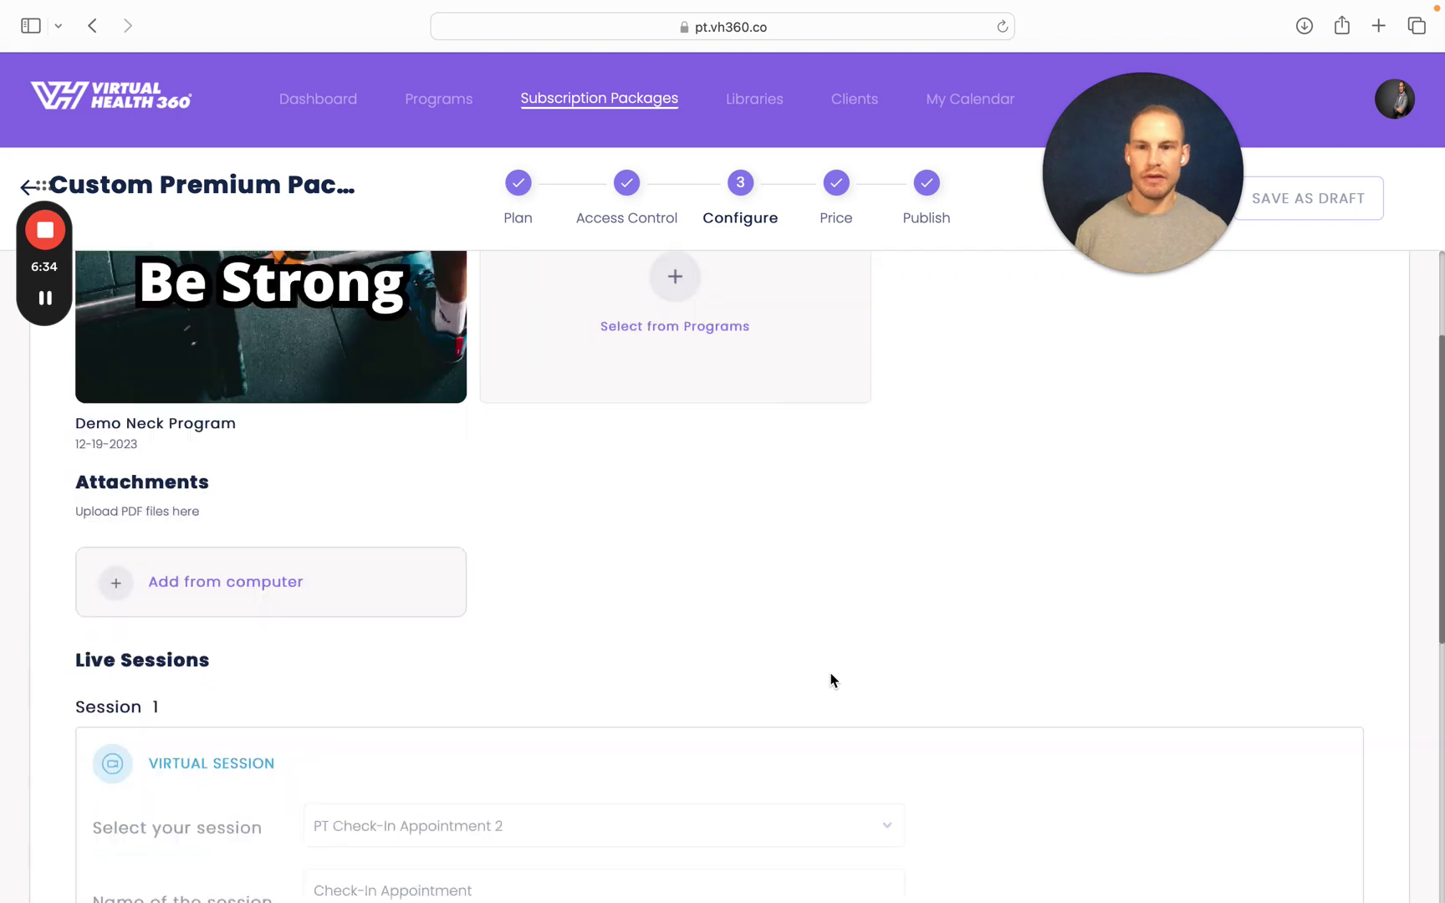
pyautogui.scroll(5, 832, 678)
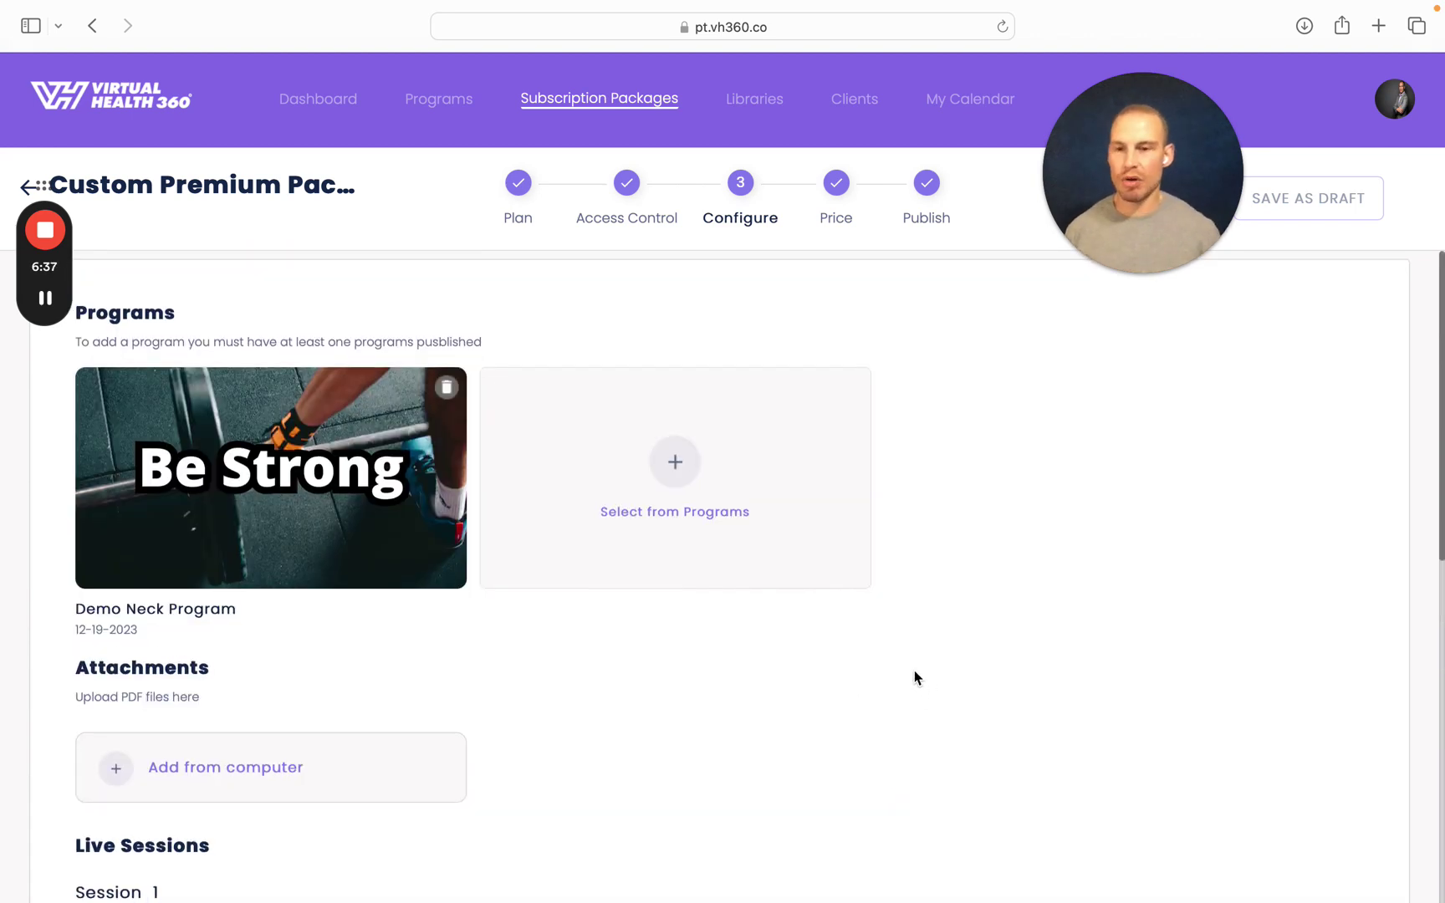
pyautogui.scroll(-5, 916, 677)
pyautogui.scroll(-4, 926, 675)
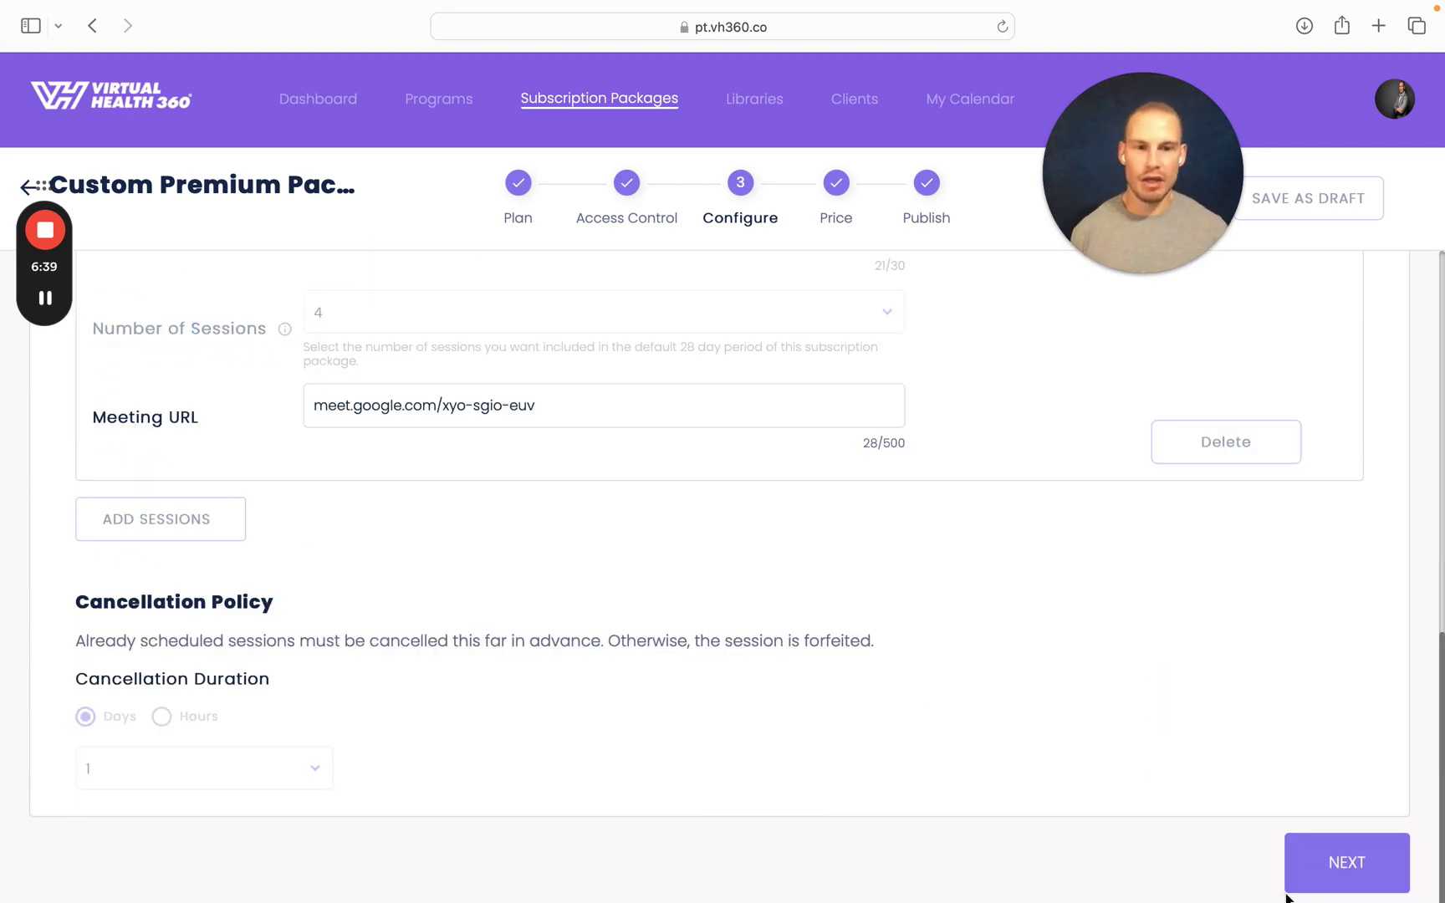
pyautogui.click(1338, 865)
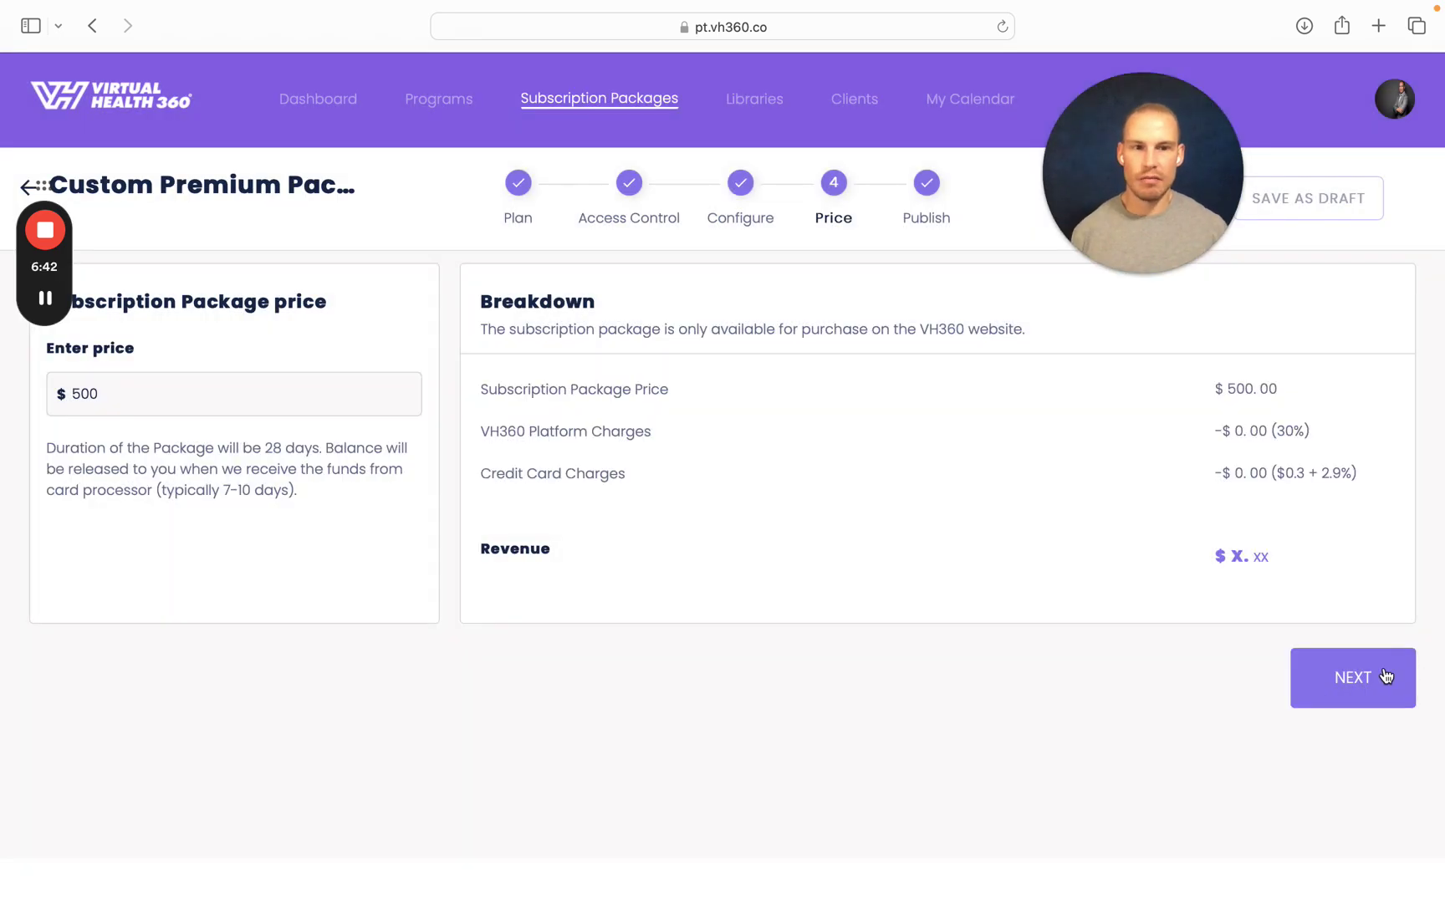
pyautogui.click(1386, 676)
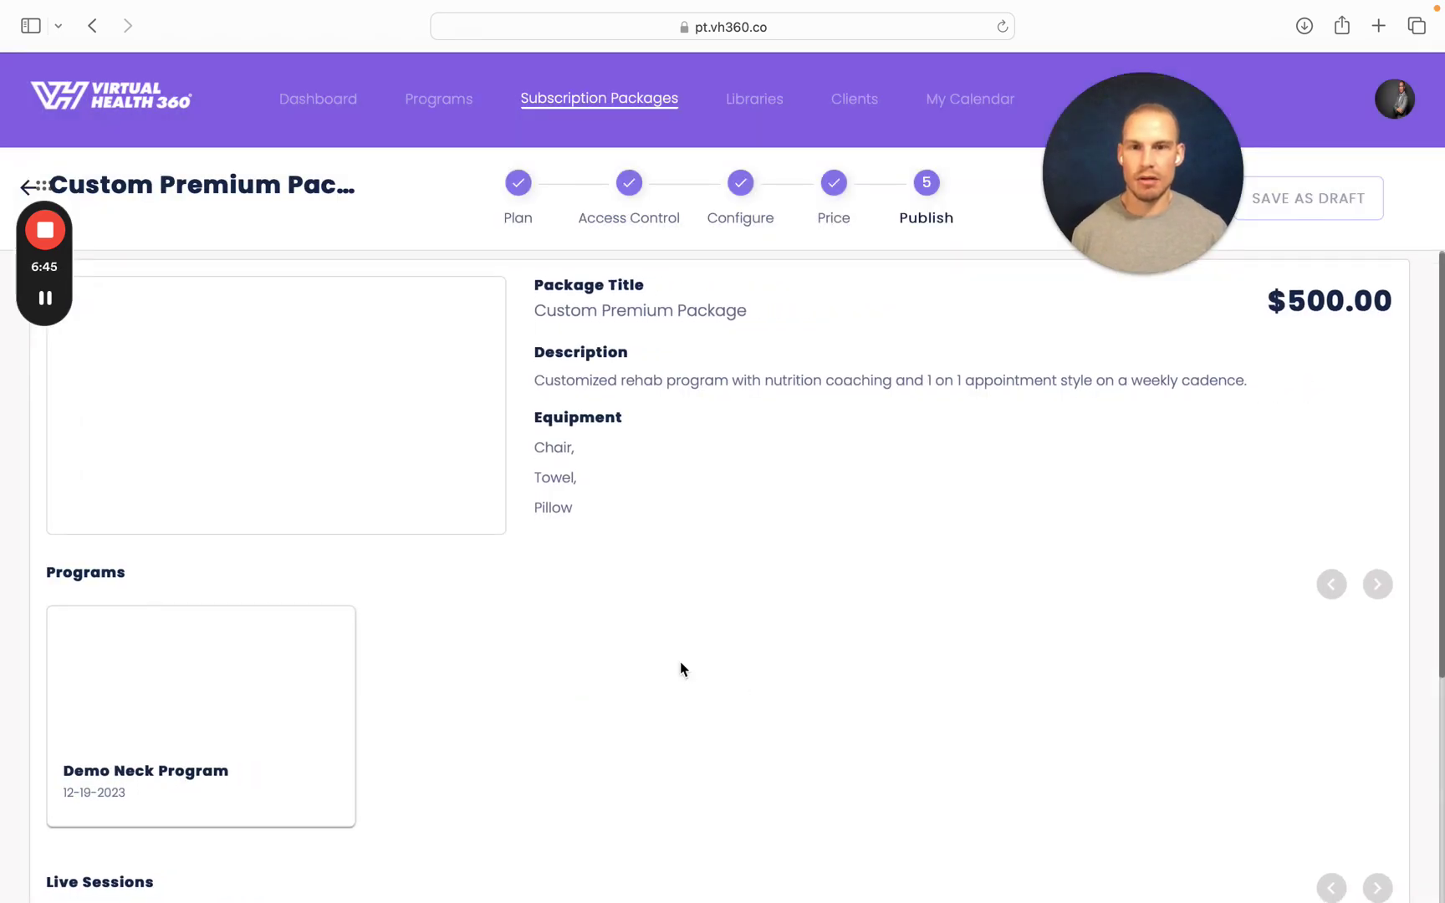
# - Publish the updated Custom Premium Package and dismiss the confirmation
pyautogui.scroll(-5, 679, 666)
pyautogui.click(1315, 832)
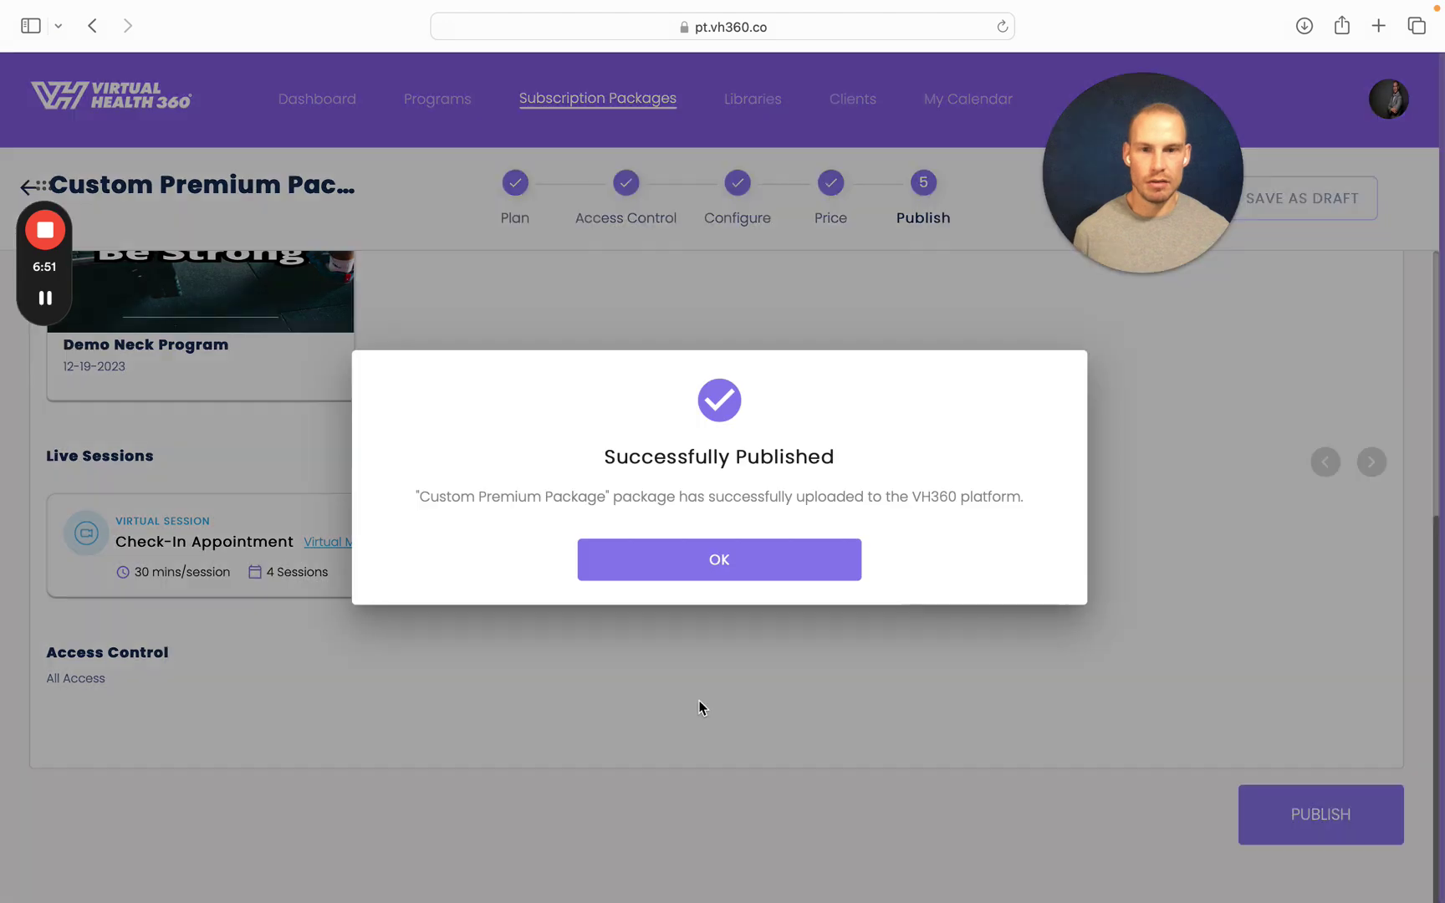
pyautogui.click(745, 573)
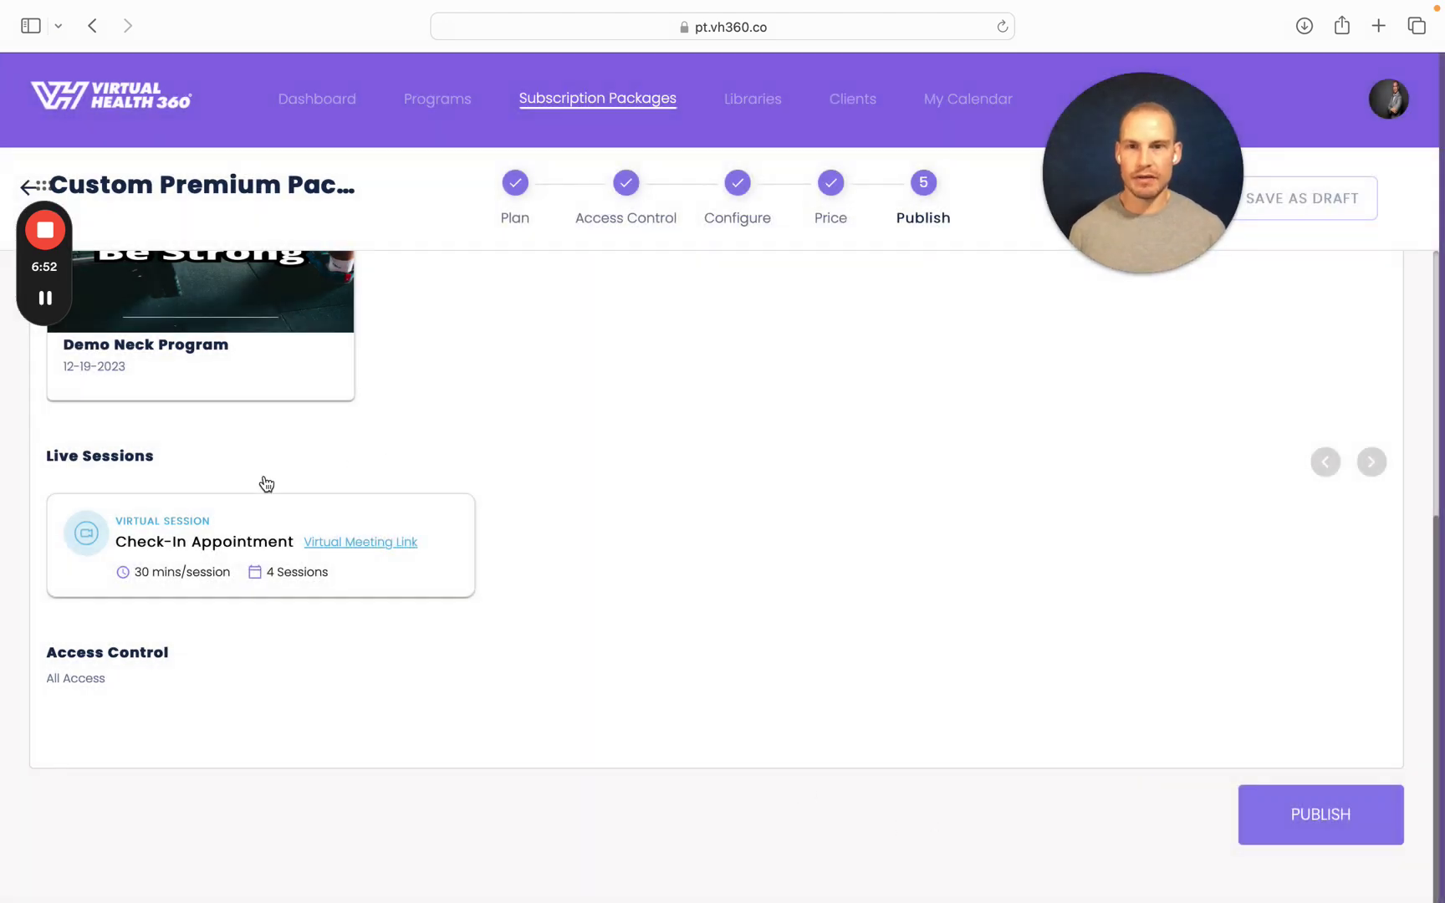